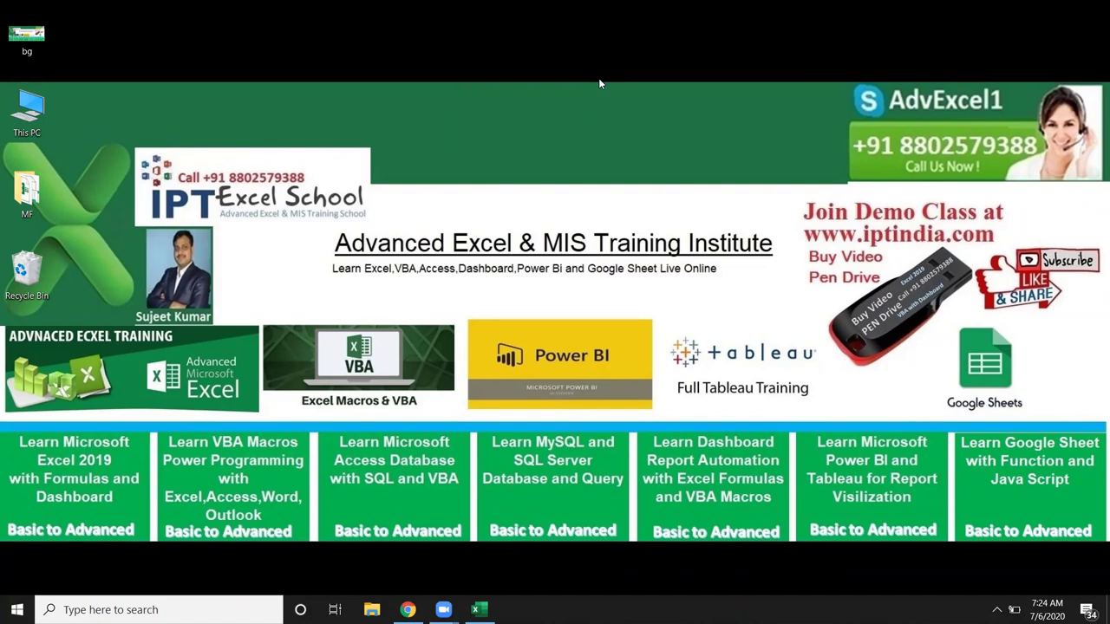
# Step: Switch to the Sumif_Project workbook so its Summary sheet is showing
pyautogui.hotkey('alt', 'Tab')
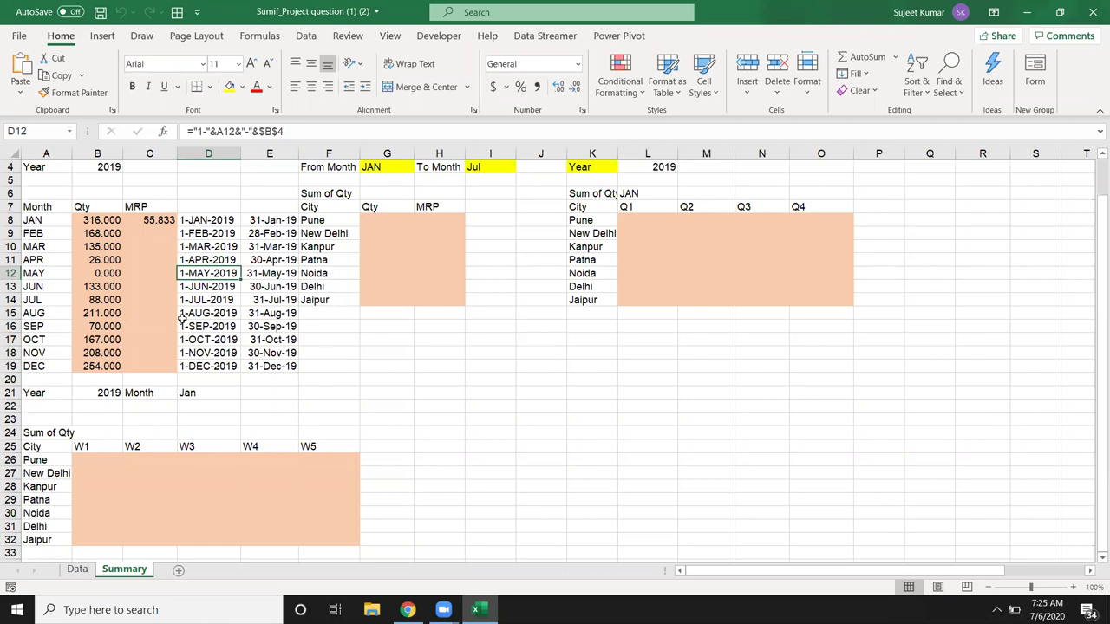
pyautogui.scroll(1, 78, 256)
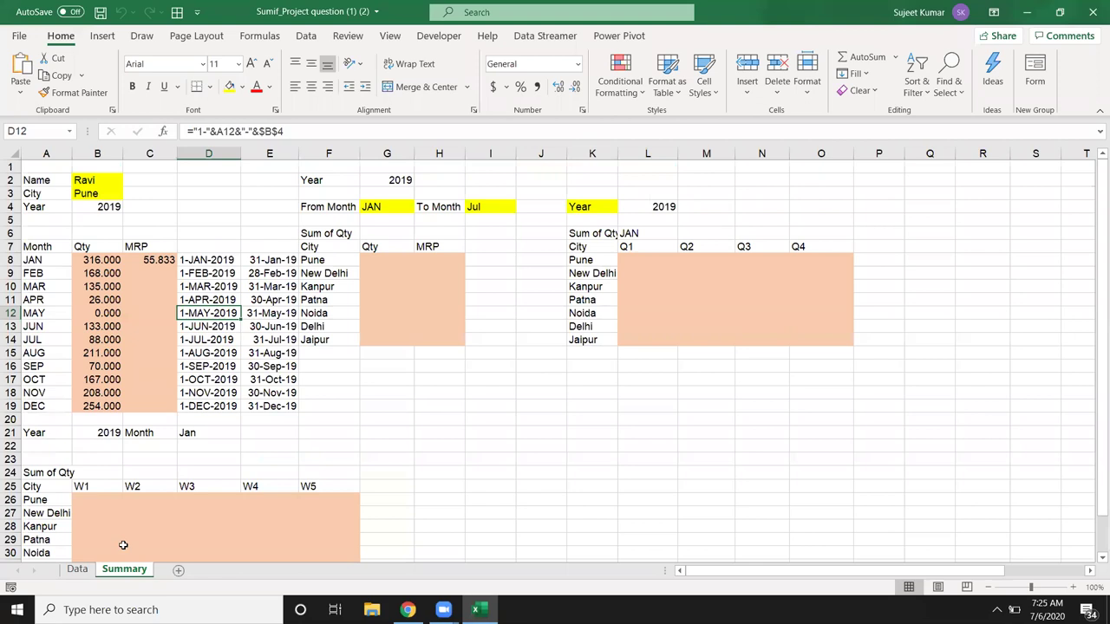
pyautogui.click(77, 569)
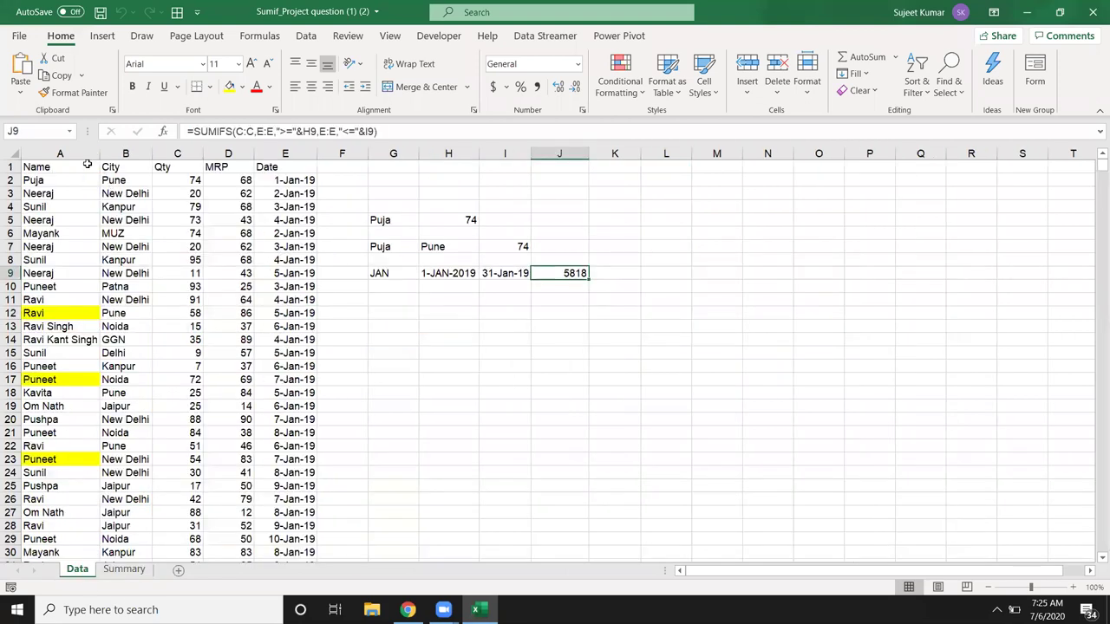
pyautogui.moveTo(74, 152); pyautogui.dragTo(263, 153)
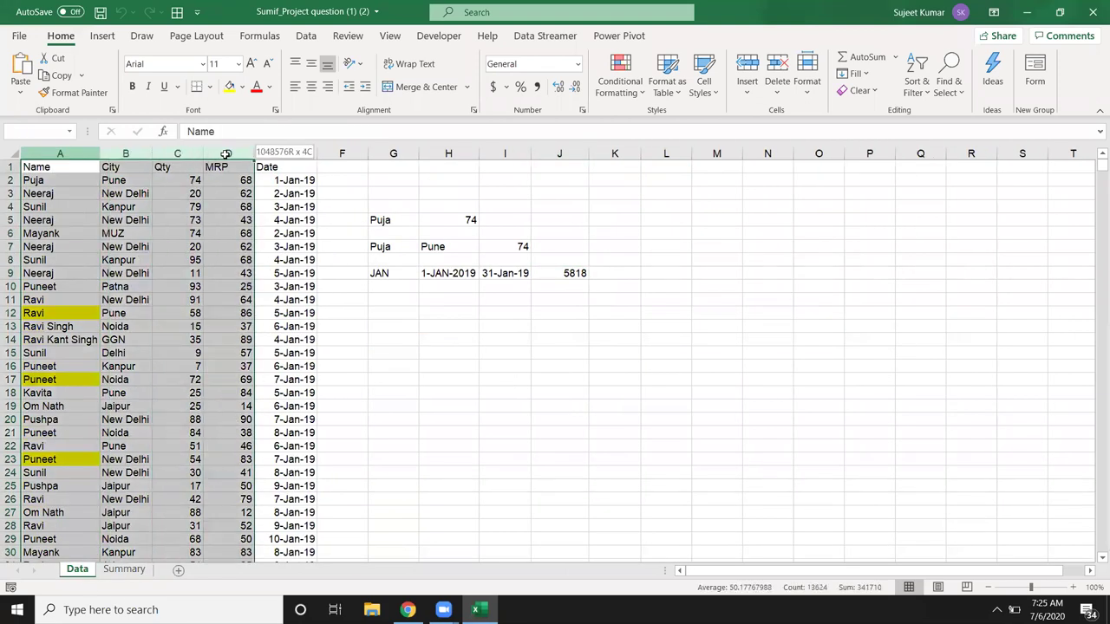
pyautogui.click(130, 572)
pyautogui.moveTo(55, 260); pyautogui.dragTo(147, 419)
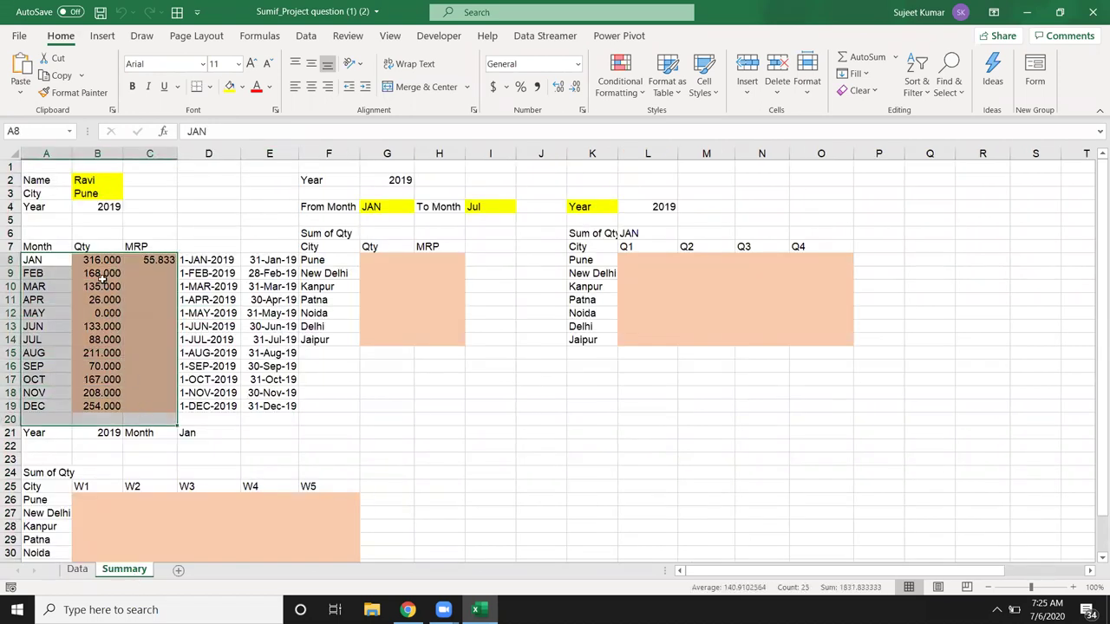
pyautogui.click(78, 182)
pyautogui.click(79, 194)
pyautogui.click(80, 207)
pyautogui.moveTo(97, 208); pyautogui.dragTo(90, 182)
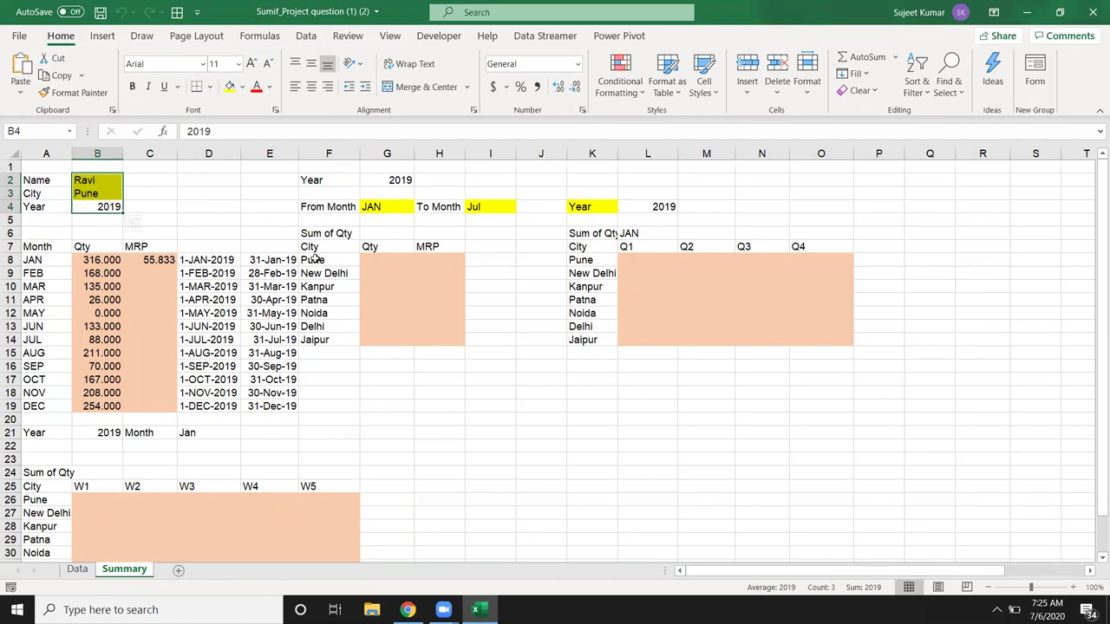
pyautogui.moveTo(193, 259); pyautogui.dragTo(256, 395)
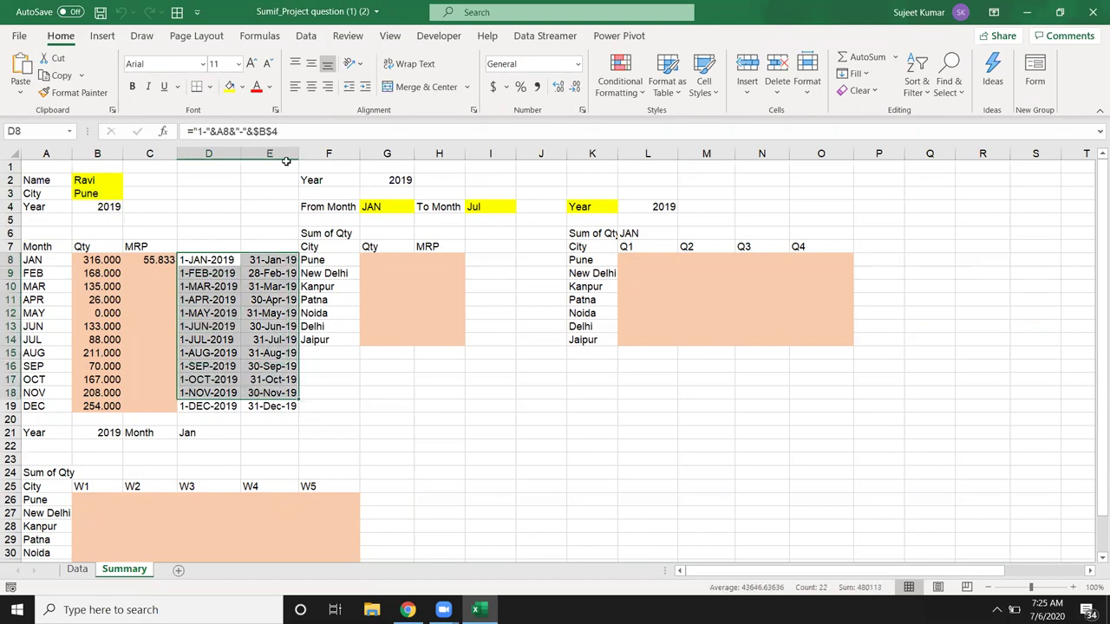
# Step: Clear the month start and end dates and the #DIV/0! MRP average result in C8
pyautogui.hotkey('shift', 'Down')
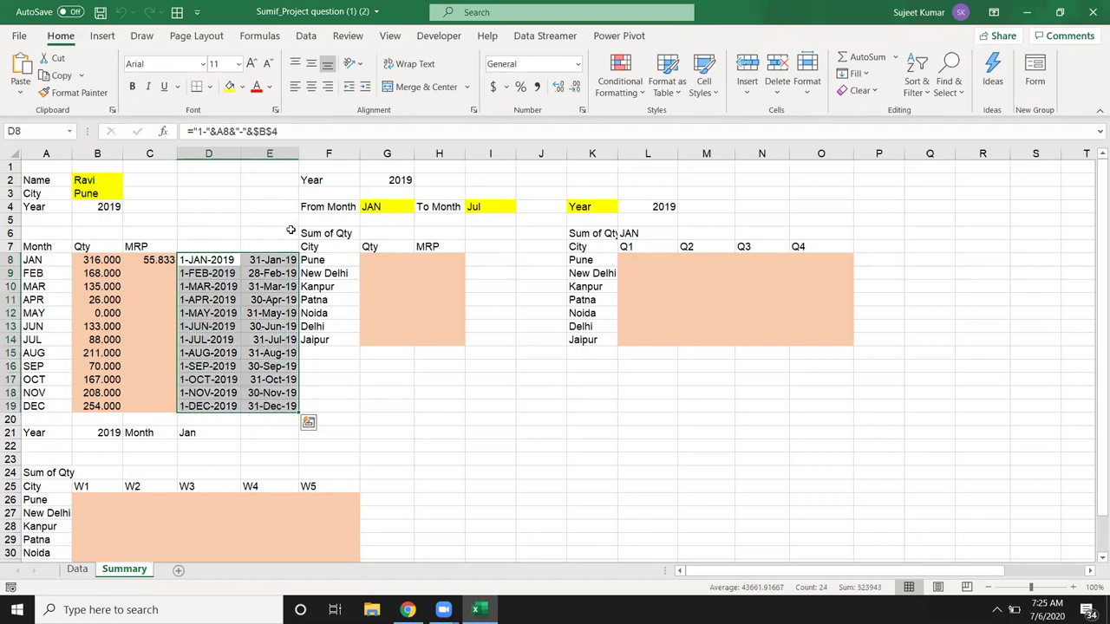
pyautogui.press('Delete')
pyautogui.press('Left')
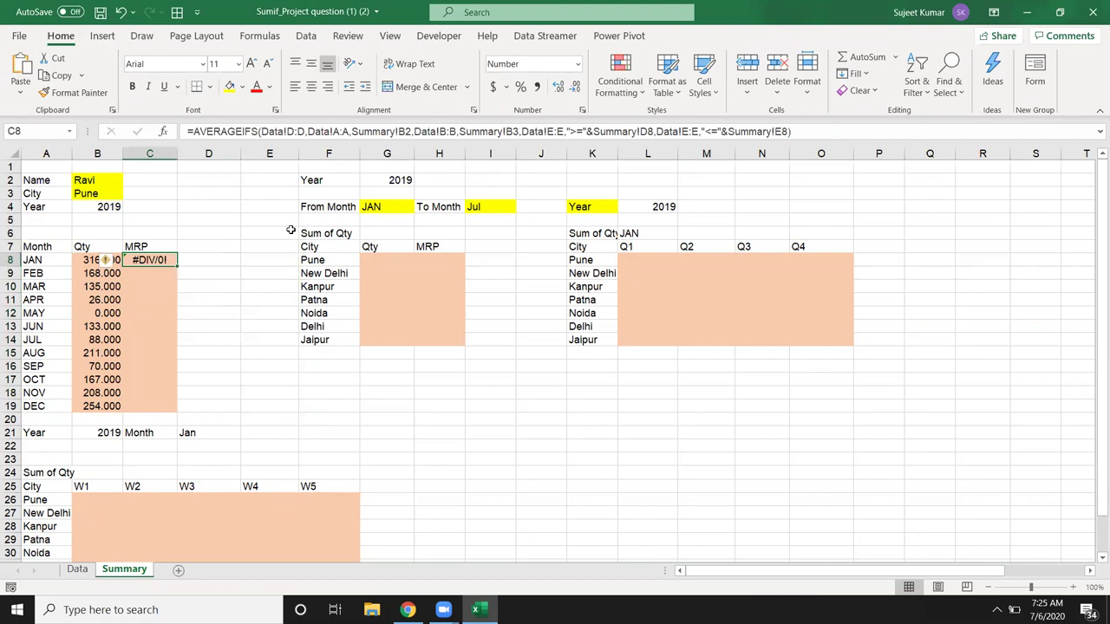
pyautogui.press('Delete')
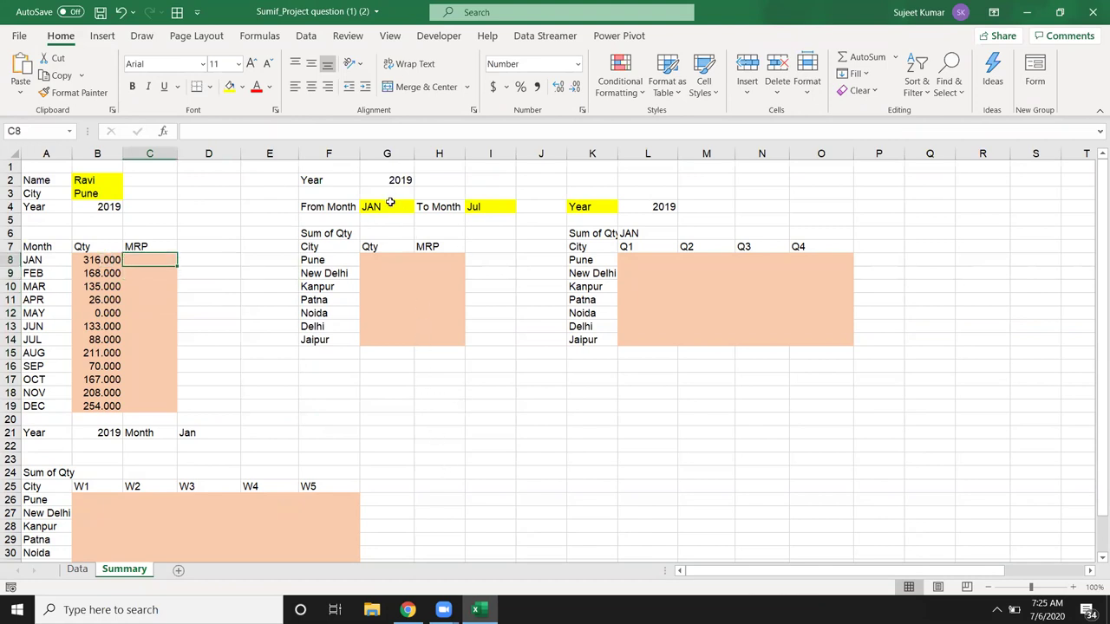
# Step: Review From Month JAN, To Month Jul, the Data sheet, and the Sum of Qty city names
pyautogui.click(387, 207)
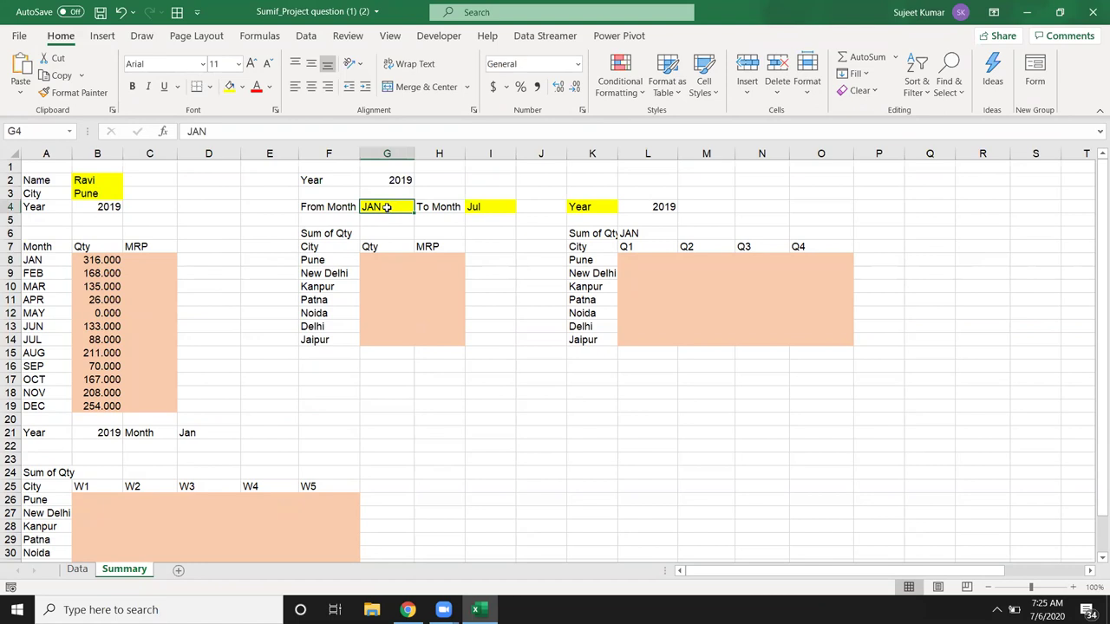
pyautogui.click(478, 208)
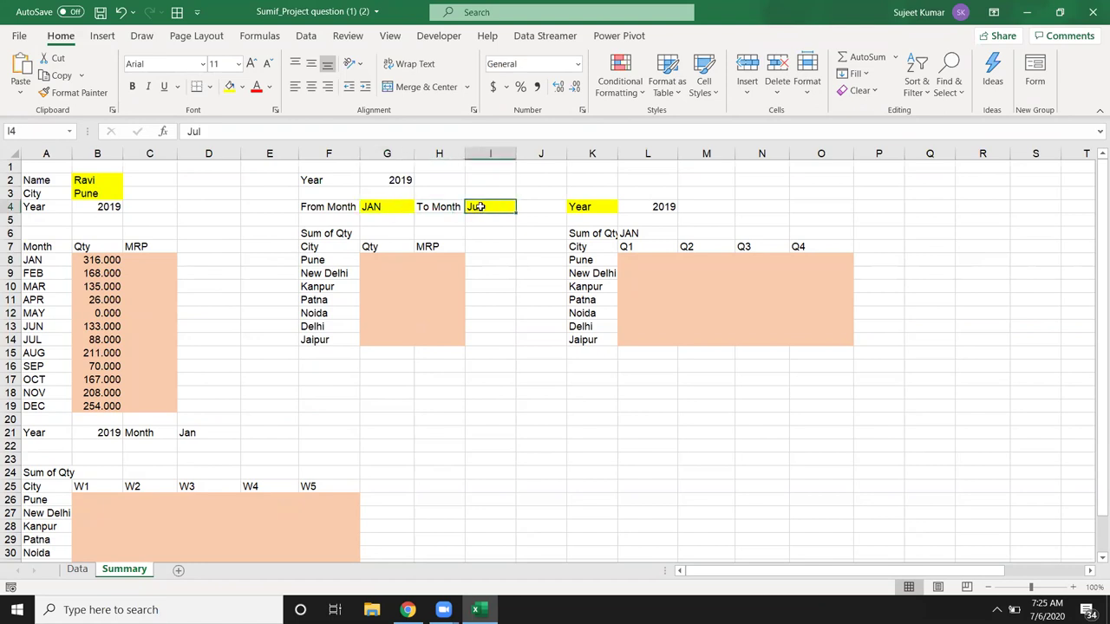
pyautogui.click(405, 209)
pyautogui.click(472, 208)
pyautogui.click(405, 207)
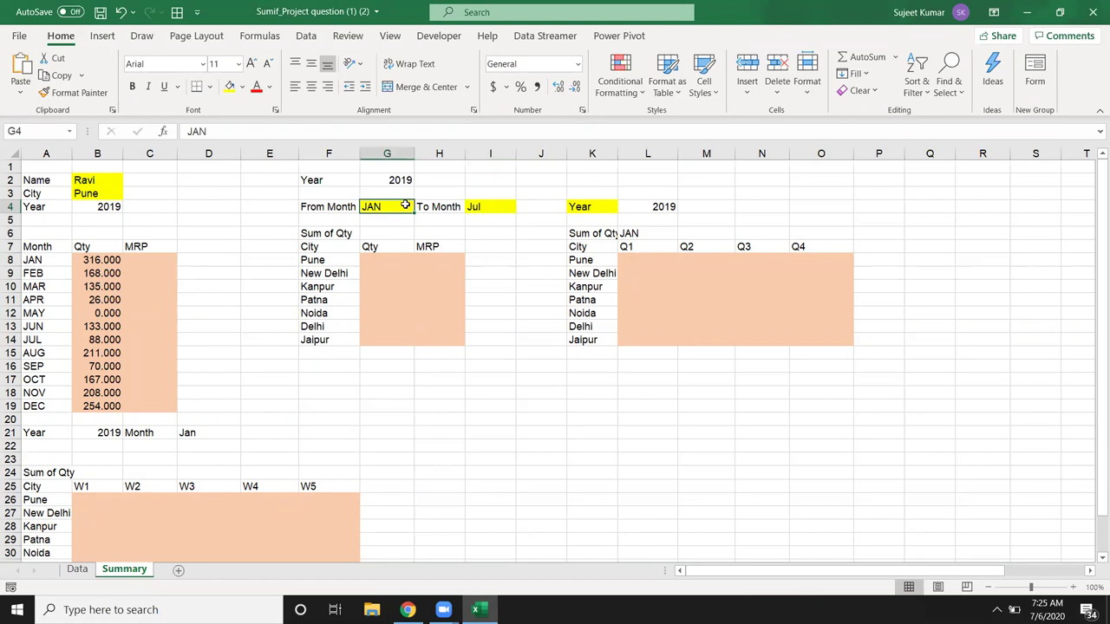
pyautogui.click(78, 569)
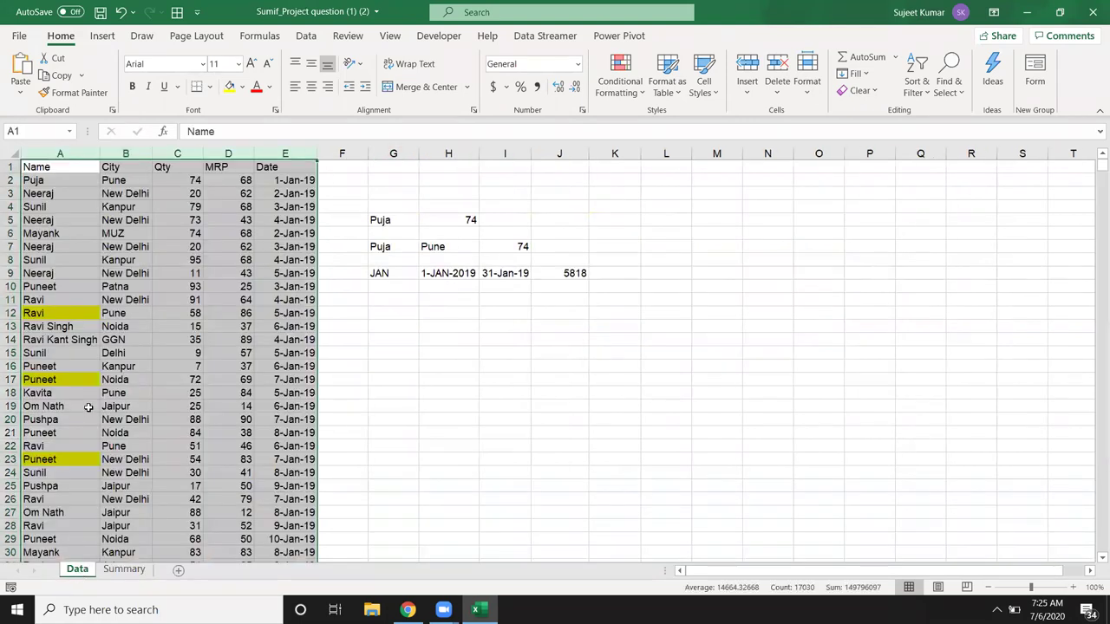
pyautogui.click(122, 572)
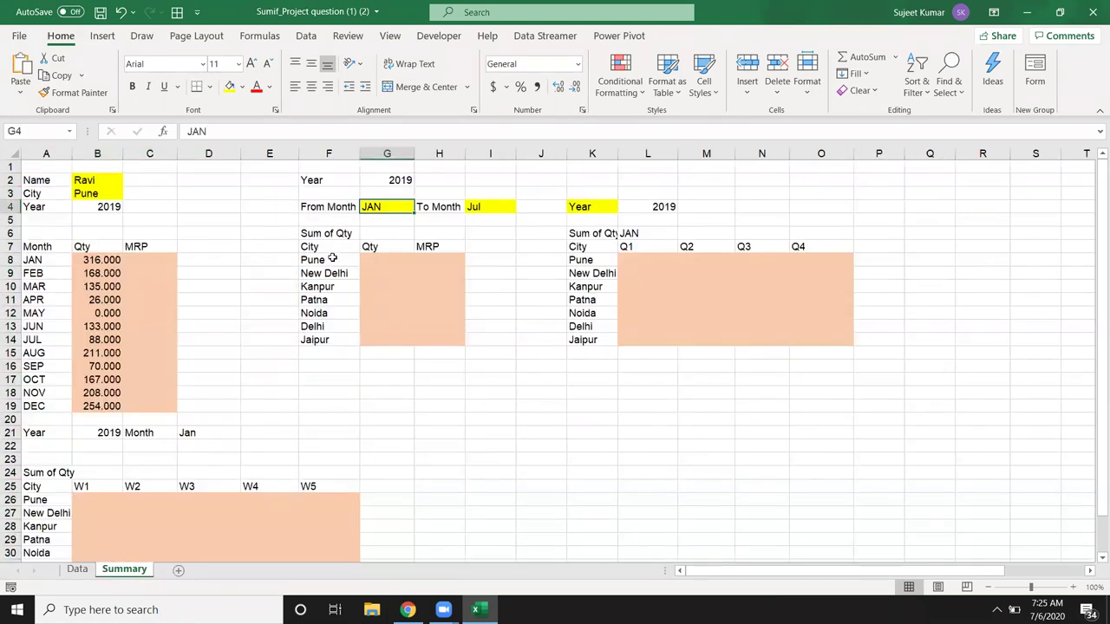
pyautogui.moveTo(332, 258); pyautogui.dragTo(330, 349)
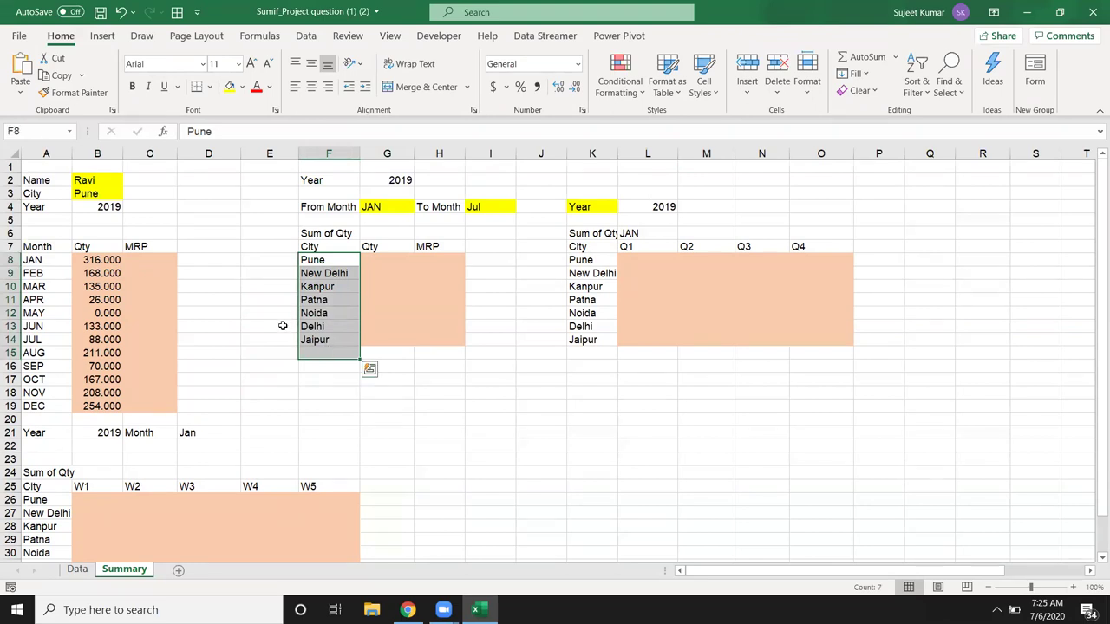
# Step: Enter ="1-"&G4&"-"&G2 in G5 so it shows the start date 1-JAN-2019
pyautogui.click(362, 219)
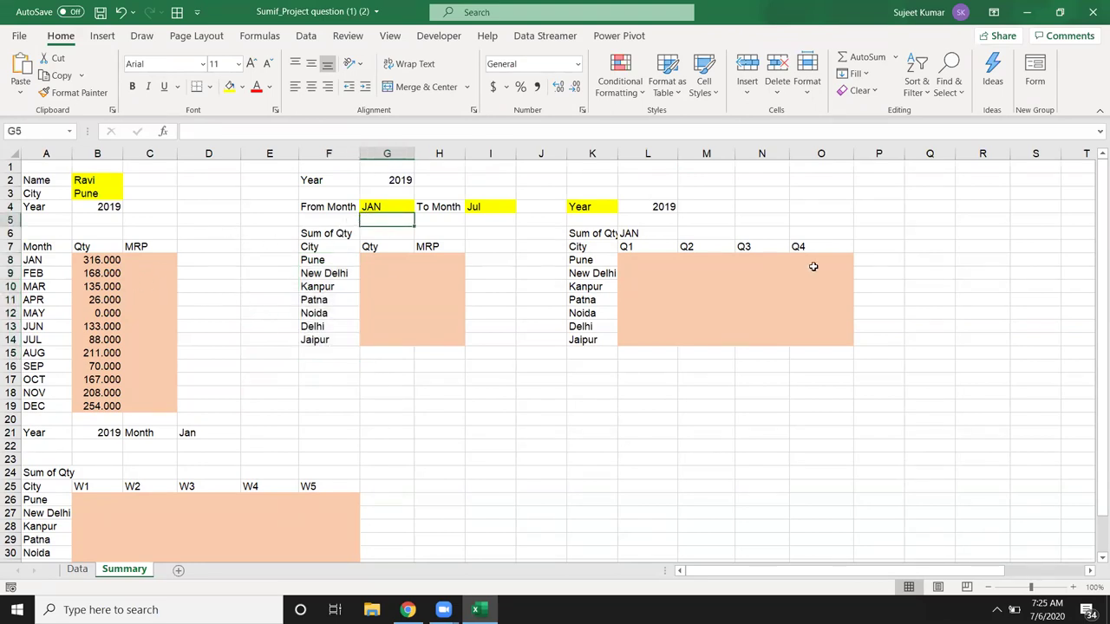
pyautogui.write('="1-"')
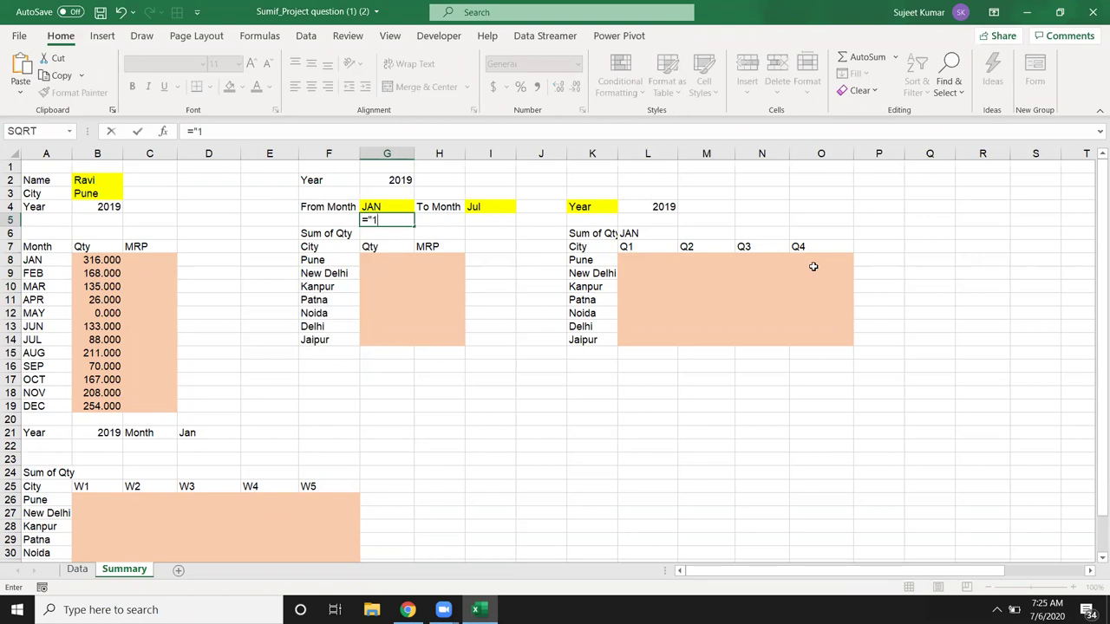
pyautogui.write('&')
pyautogui.press('Up')
pyautogui.write('&')
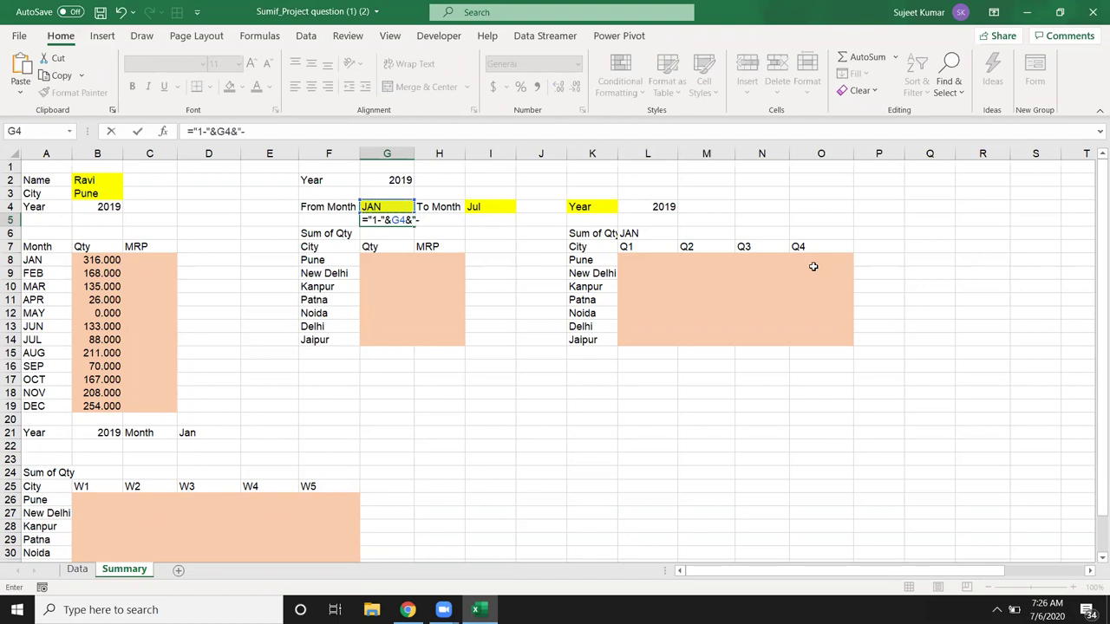
pyautogui.write('&')
pyautogui.press('Up')
pyautogui.press('Up')
pyautogui.press('Up')
pyautogui.press('Return')
pyautogui.press('Up')
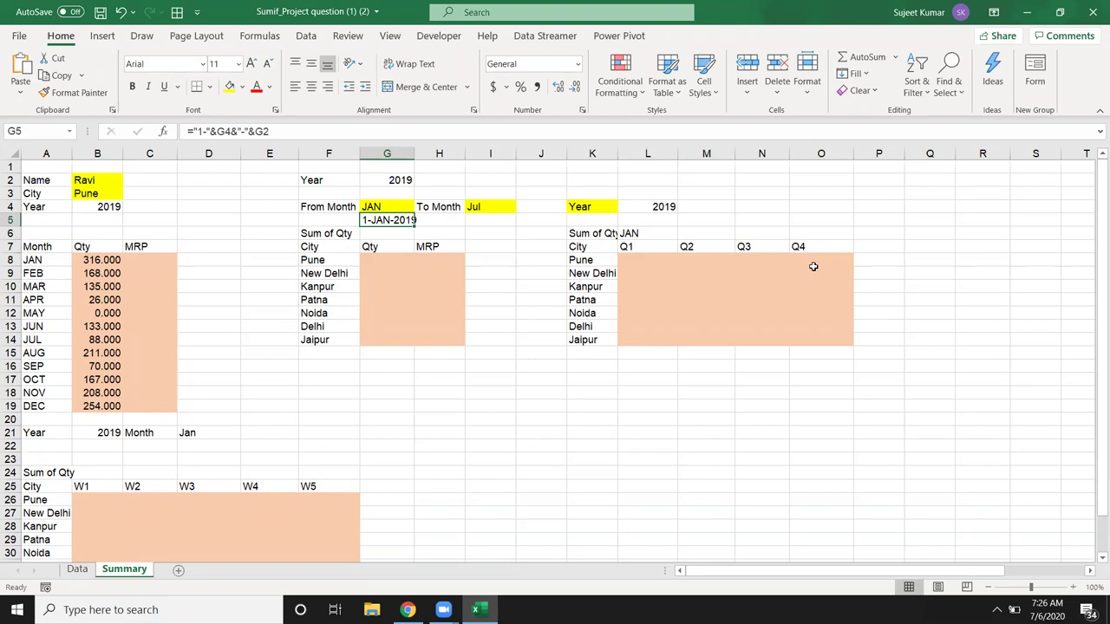
# Step: Build the date ="1-"&I4&"-"&G2 in I5 from the To Month and Year cells
pyautogui.click(468, 221)
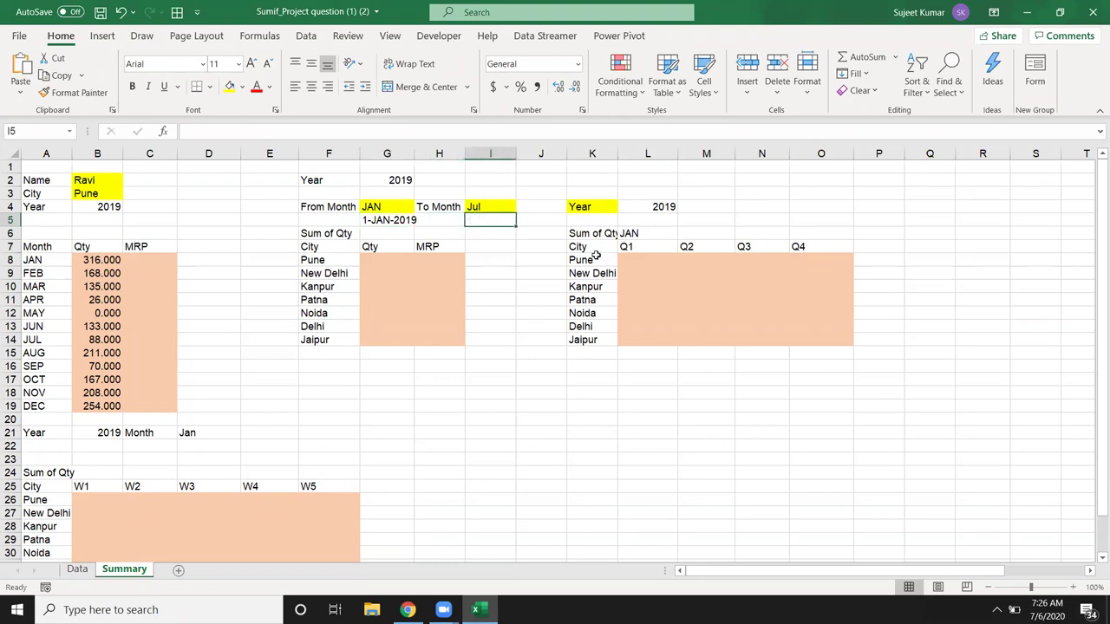
pyautogui.write('=')
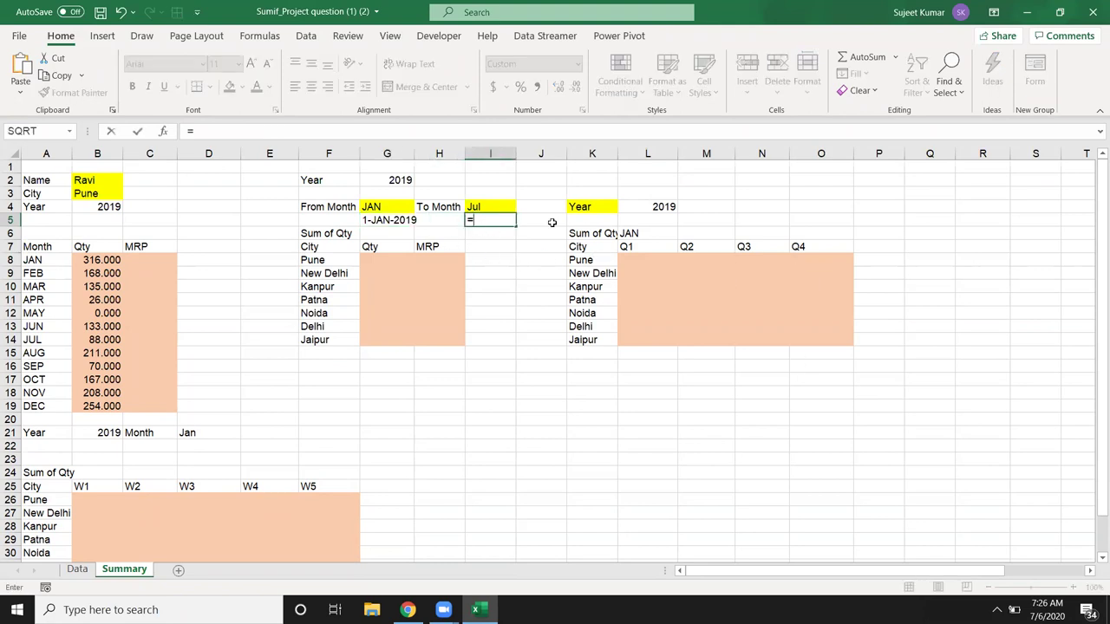
pyautogui.write('"1-"')
pyautogui.write('&')
pyautogui.press('Up')
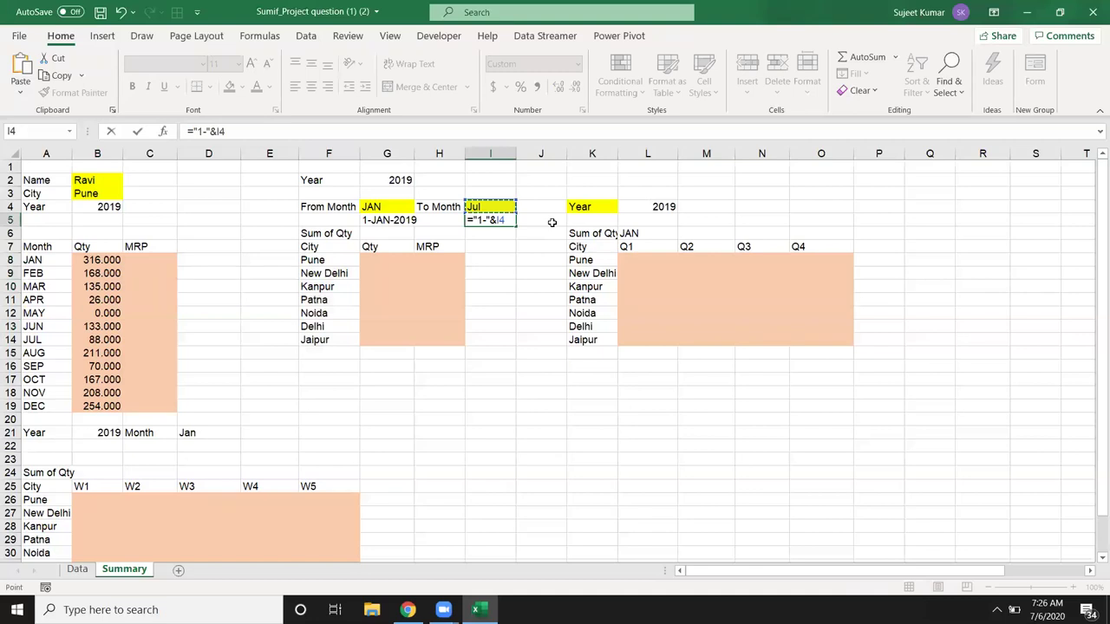
pyautogui.write('&')
pyautogui.write('"-')
pyautogui.write('"')
pyautogui.write('&')
pyautogui.press('Up')
pyautogui.press('Up')
pyautogui.press('Up')
pyautogui.press('Left')
pyautogui.press('Left')
pyautogui.hotkey('ctrl', 'Return')
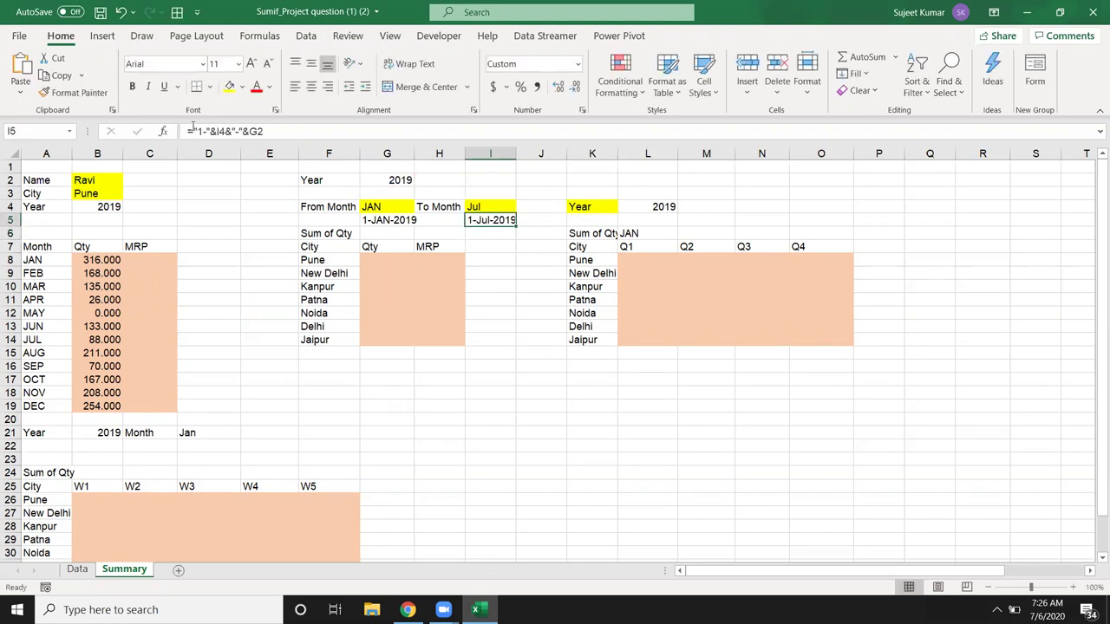
# Step: Wrap I5's formula in EOMONTH(...,0) so it shows the month-end date 31-Jul-19
pyautogui.click(192, 129)
pyautogui.write('e')
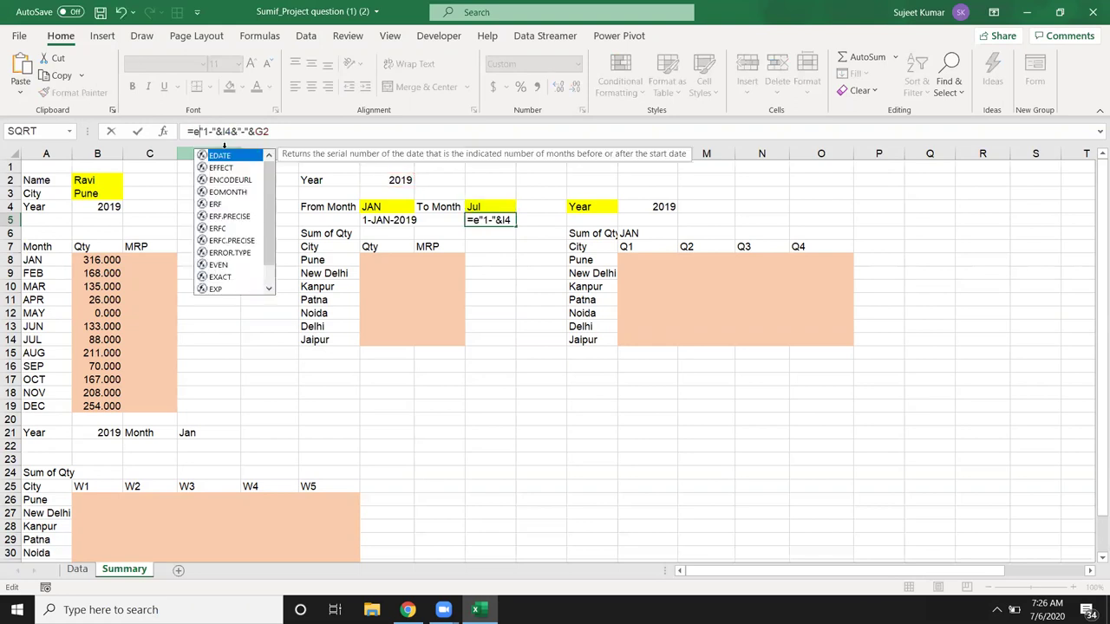
pyautogui.write('o')
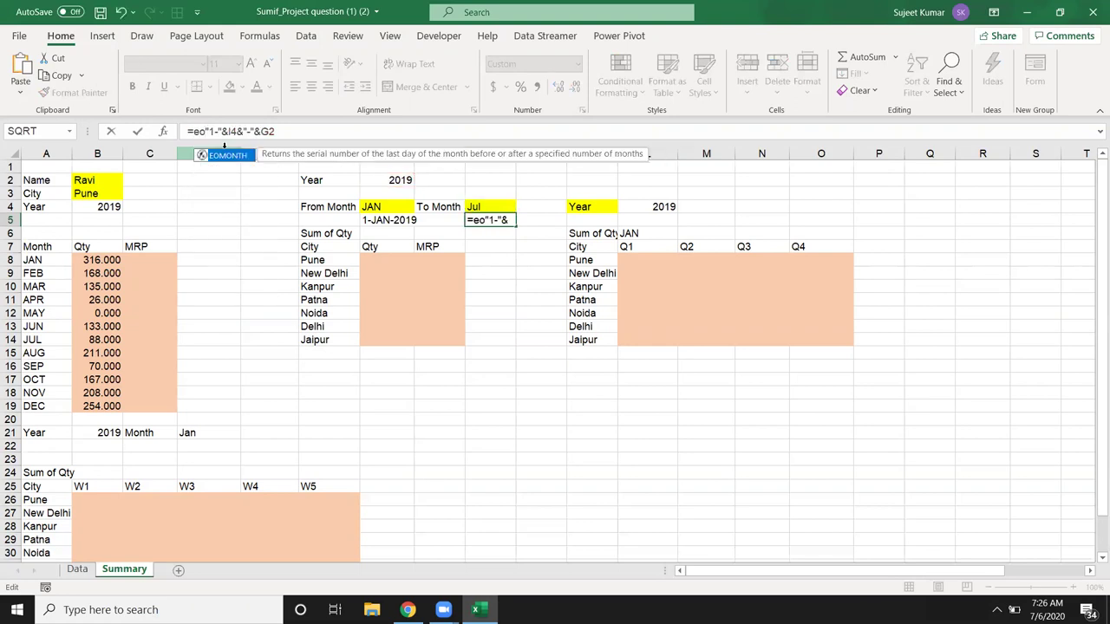
pyautogui.press('Tab')
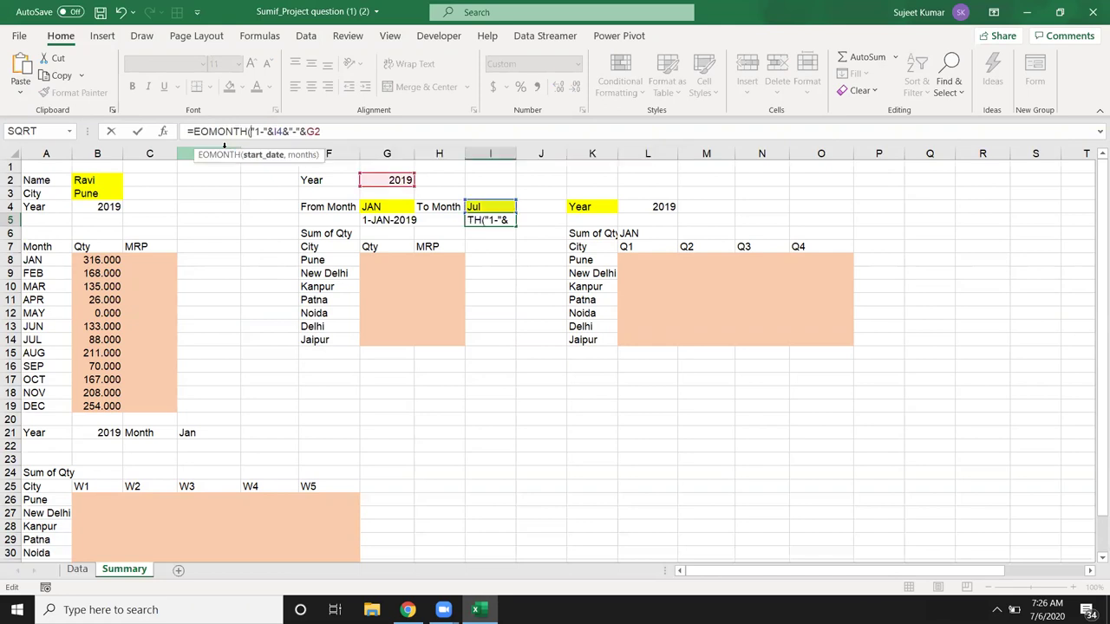
pyautogui.click(365, 131)
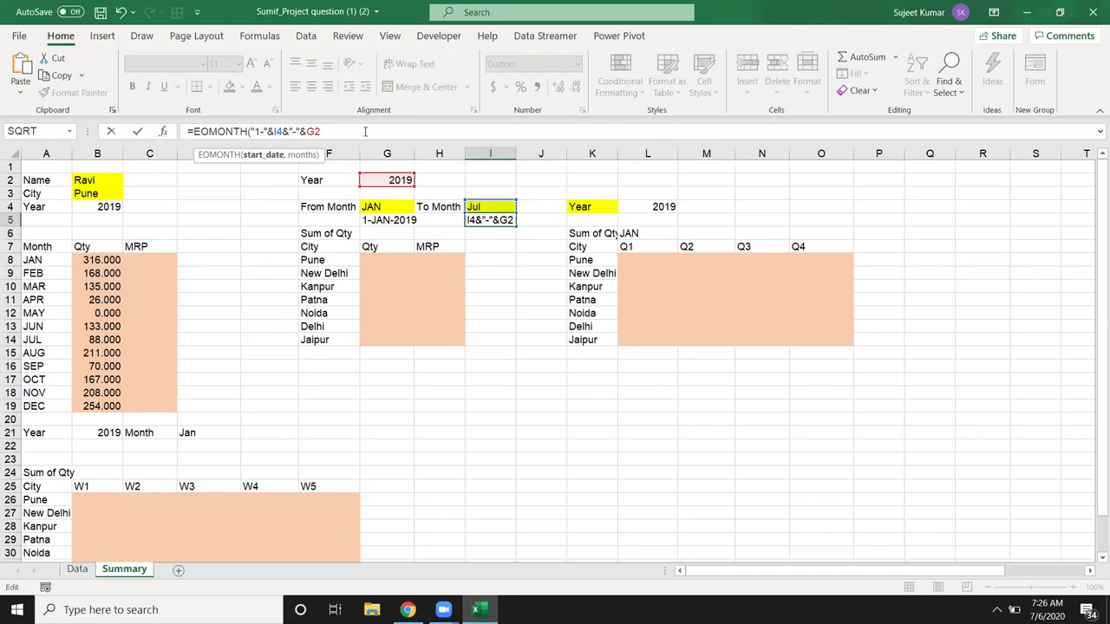
pyautogui.write(',')
pyautogui.write('0)')
pyautogui.press('Return')
pyautogui.press('Up')
pyautogui.press('Left')
pyautogui.press('Left')
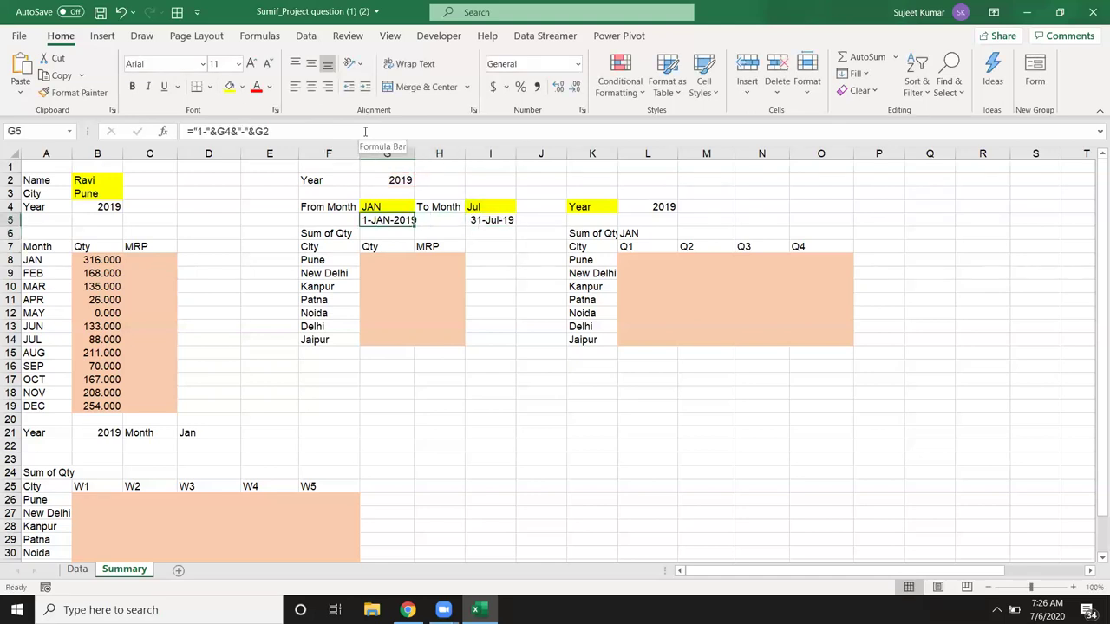
pyautogui.press('Down')
pyautogui.press('Down')
pyautogui.press('Down')
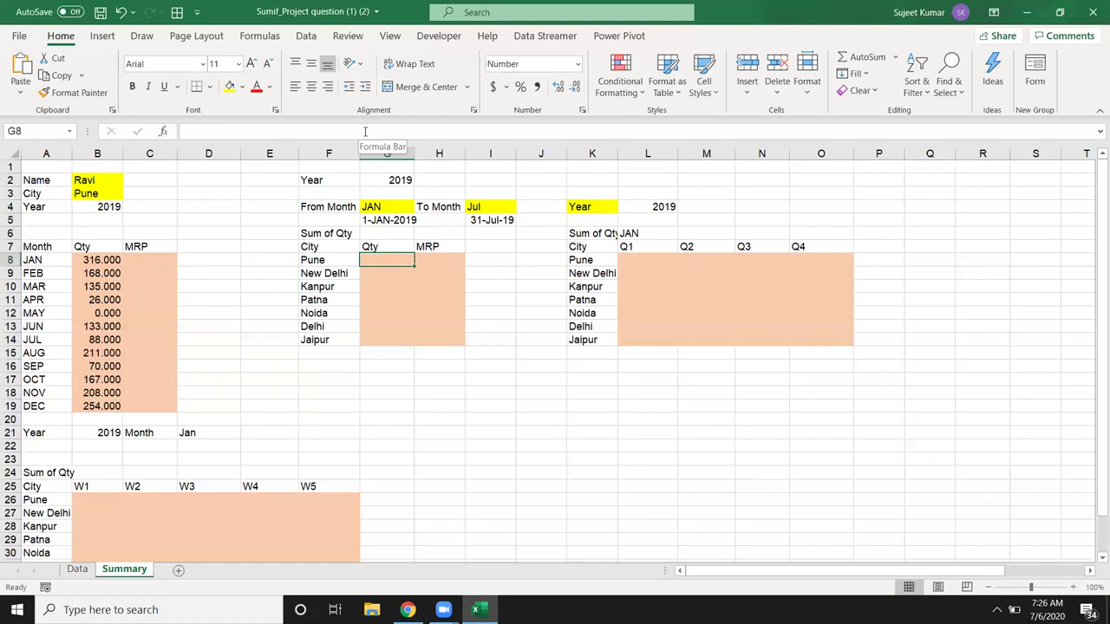
# Step: Start a SUMIFS in G8, trying Data sheet columns before erasing back to the bare function
pyautogui.write('=sum')
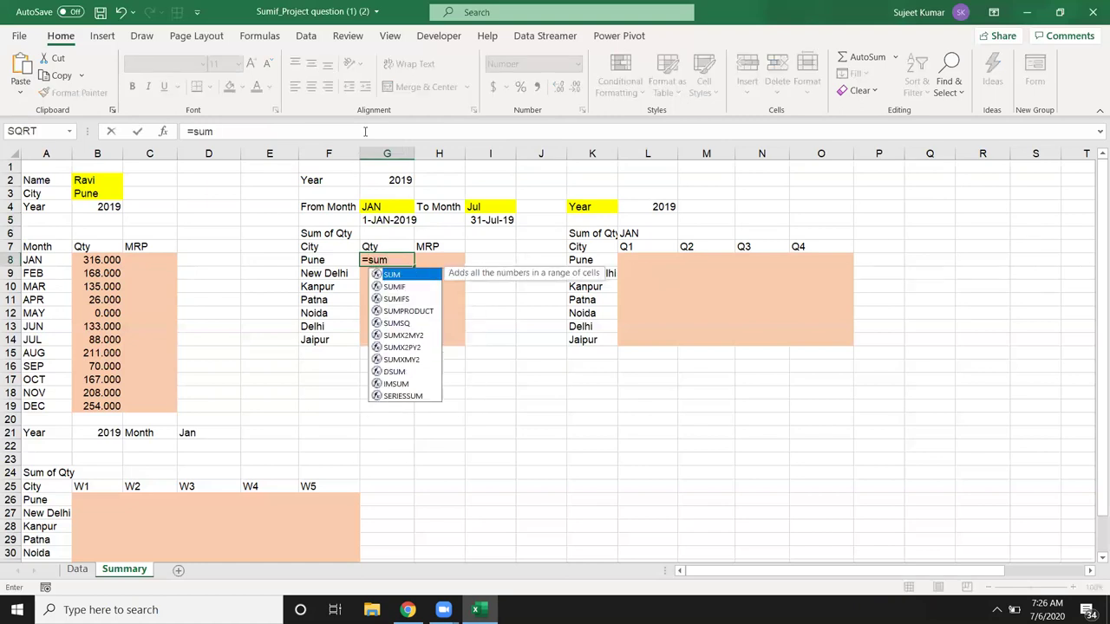
pyautogui.press('Down')
pyautogui.press('Down')
pyautogui.press('Tab')
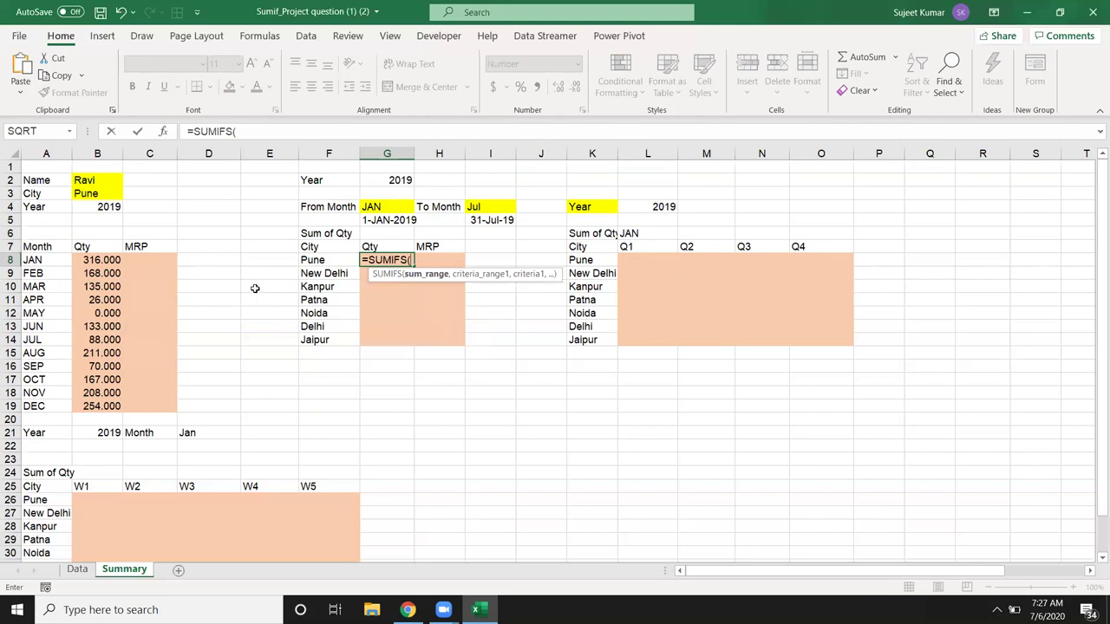
pyautogui.click(77, 569)
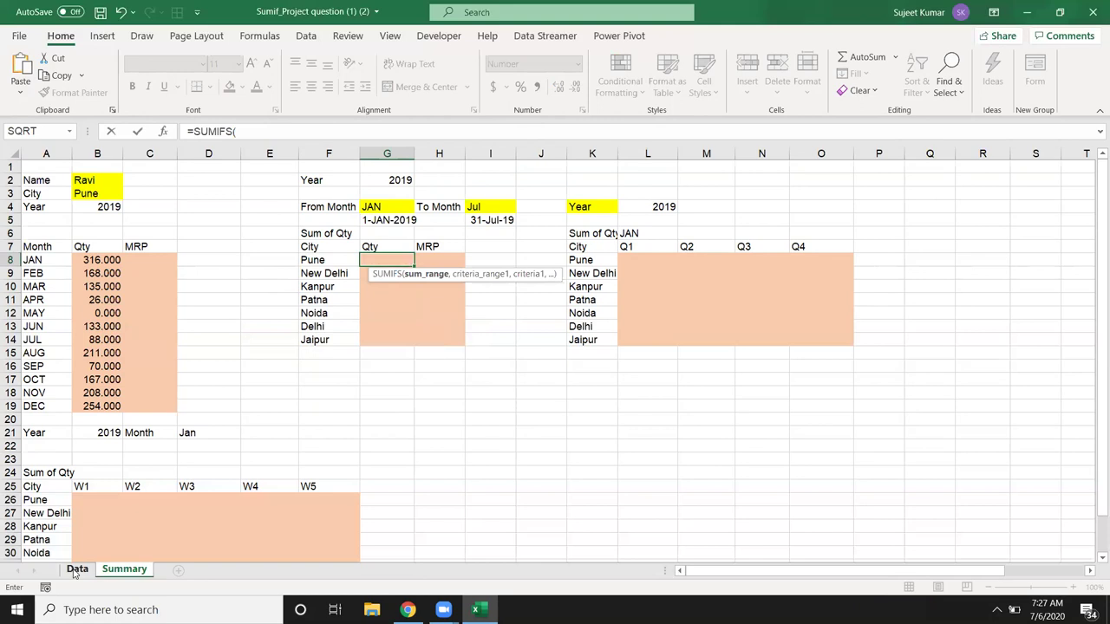
pyautogui.click(59, 153)
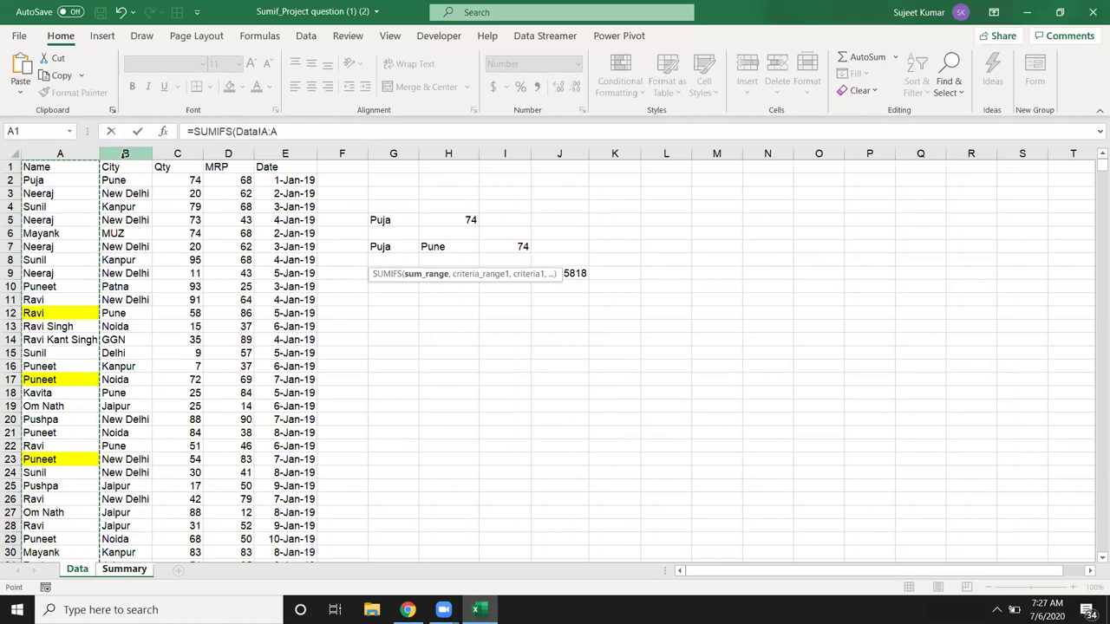
pyautogui.click(125, 154)
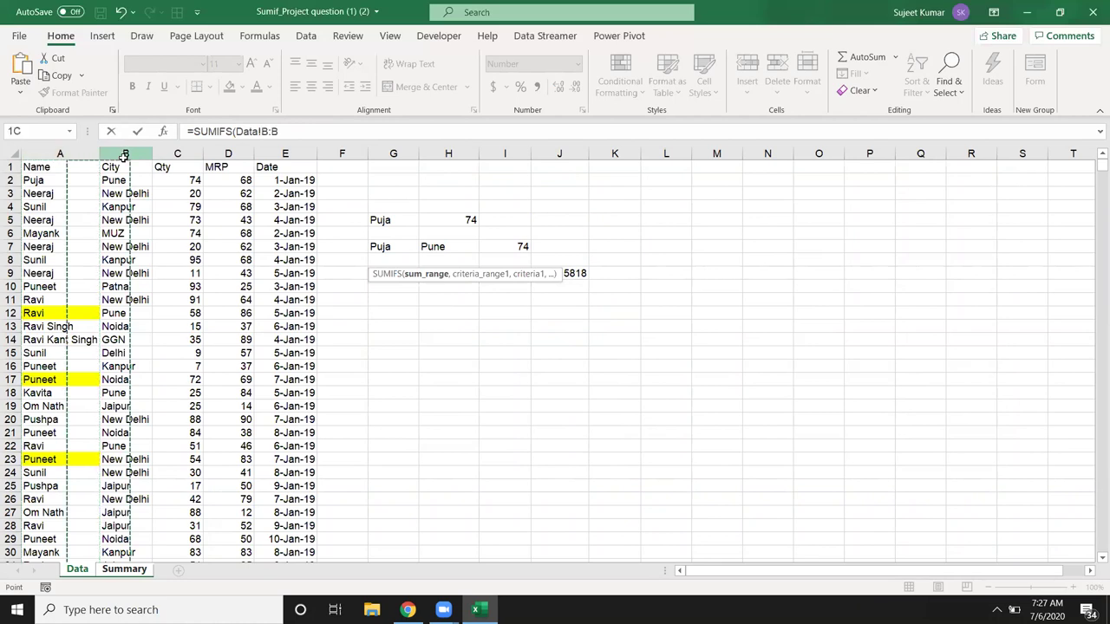
pyautogui.write(',')
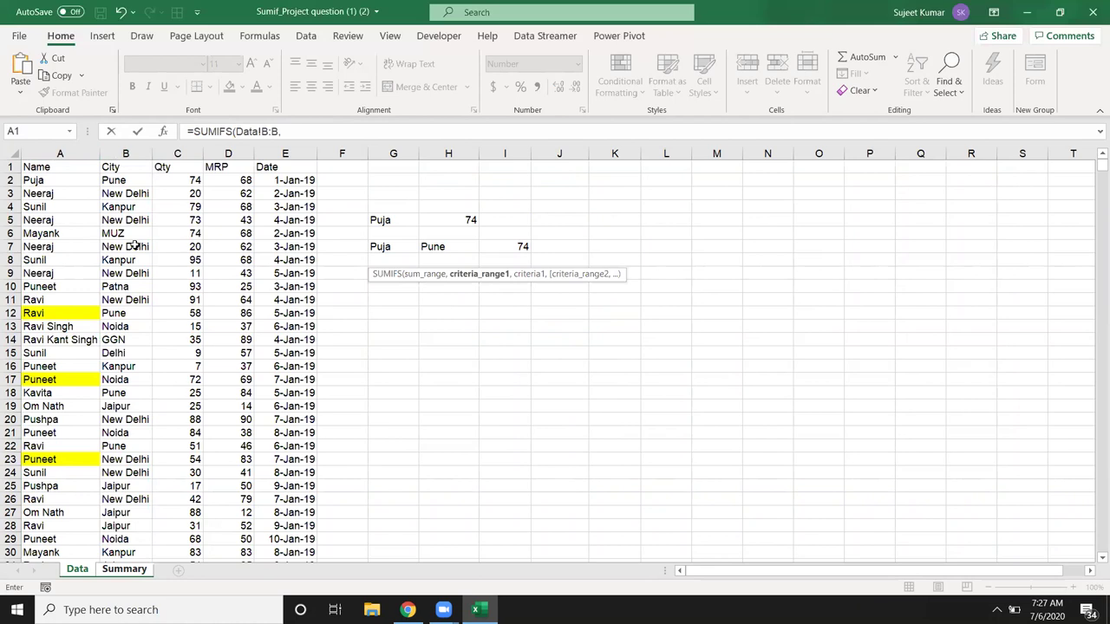
pyautogui.click(119, 570)
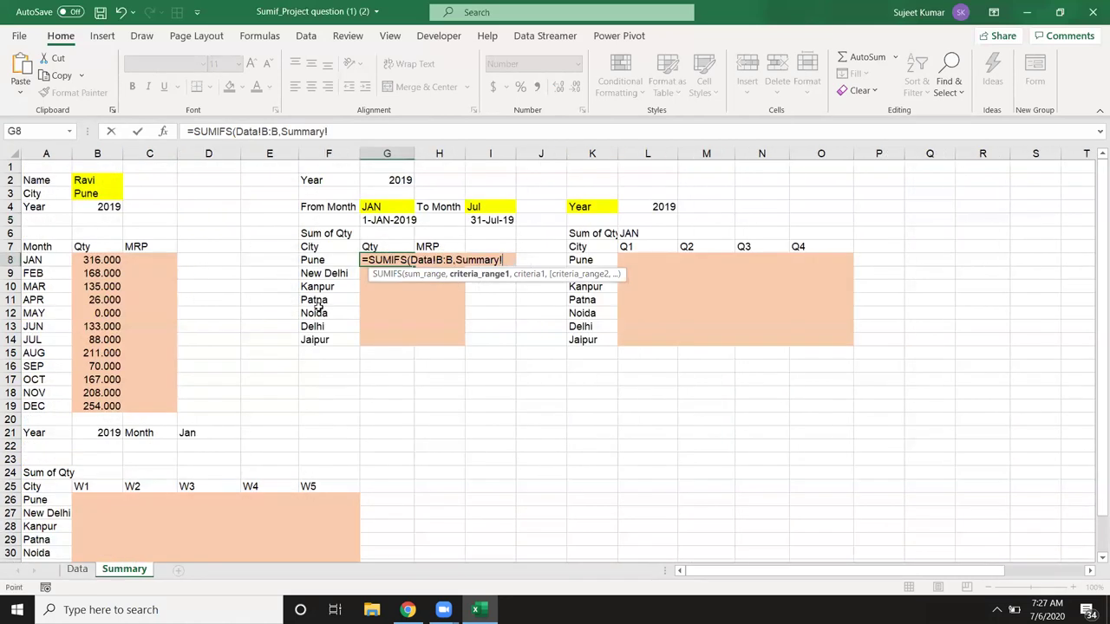
pyautogui.press('BackSpace')
pyautogui.press('BackSpace')
pyautogui.press('BackSpace')
pyautogui.press('BackSpace')
pyautogui.press('BackSpace')
pyautogui.press('BackSpace')
pyautogui.press('BackSpace')
pyautogui.press('BackSpace')
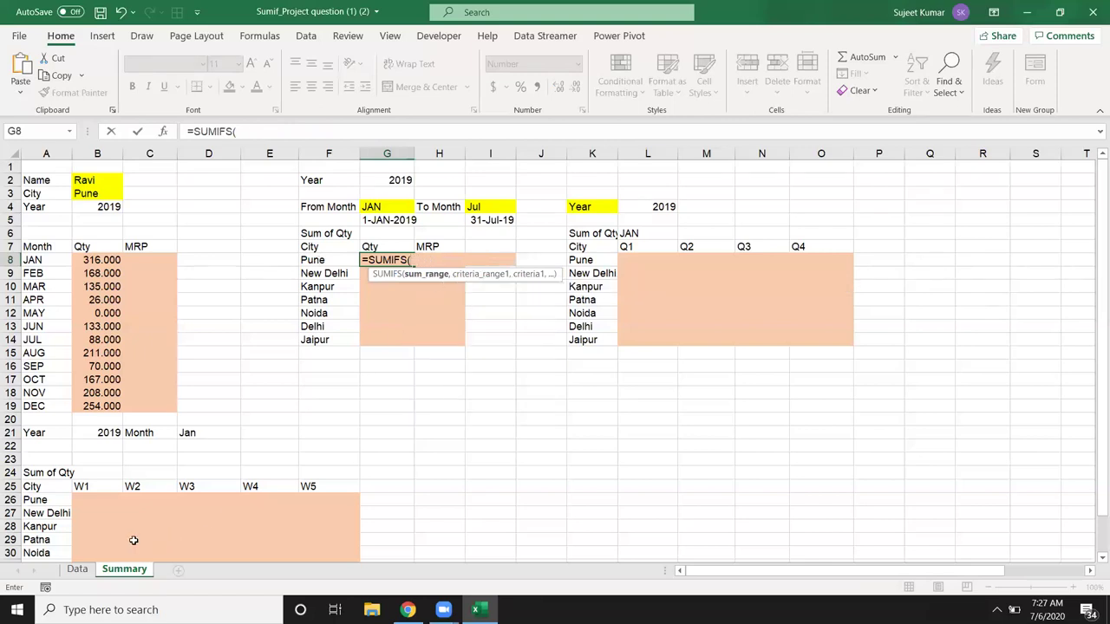
# Step: Set SUMIFS sum range Data!C:C with city criteria range Data!B:B matching Pune in F8
pyautogui.click(88, 572)
pyautogui.click(191, 153)
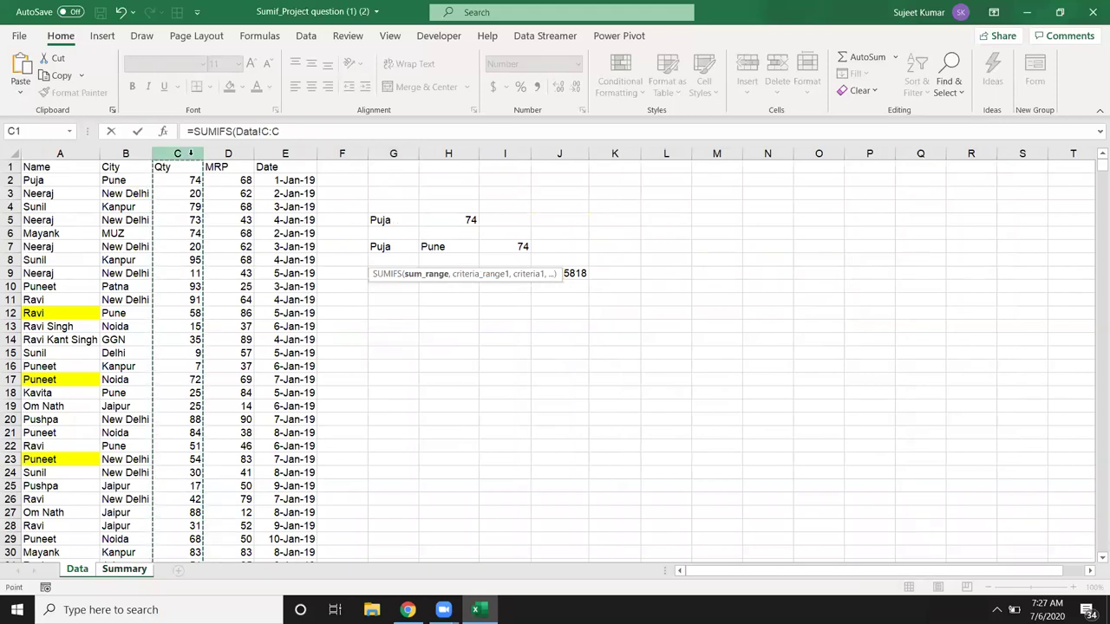
pyautogui.write(',')
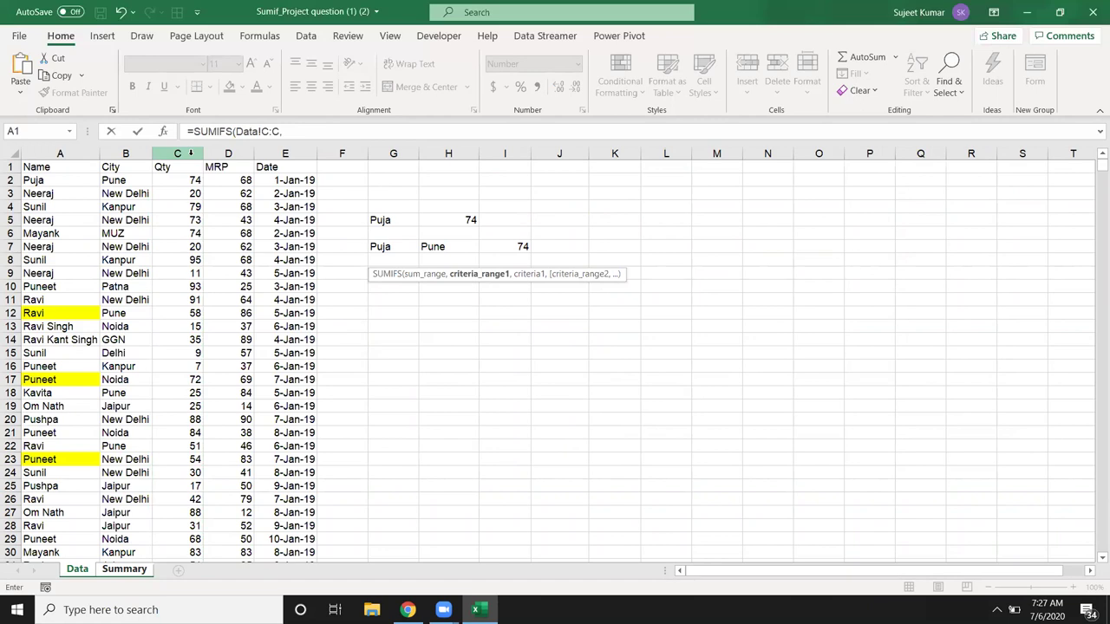
pyautogui.click(111, 153)
pyautogui.write(',')
pyautogui.click(122, 569)
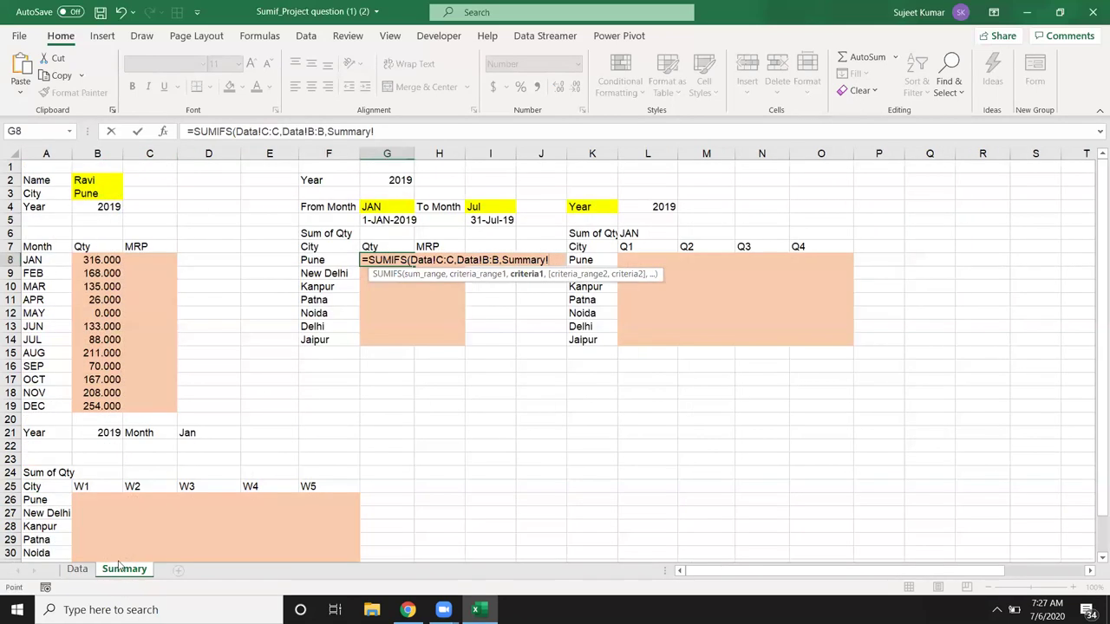
pyautogui.click(312, 260)
pyautogui.write(',')
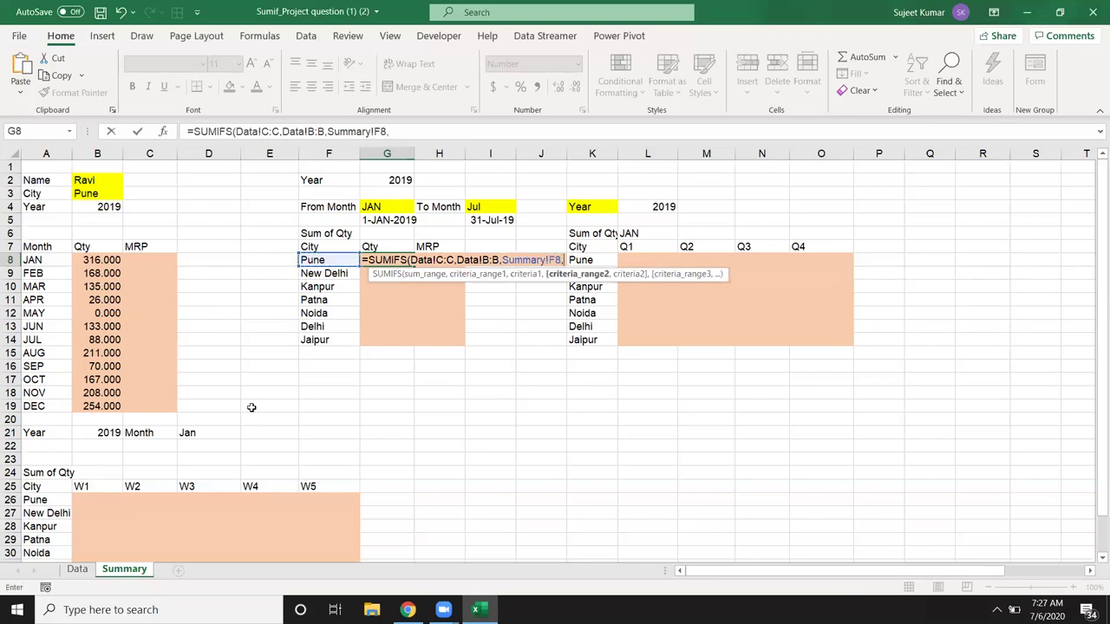
# Step: Add Data!E:E date bounds from G5 and I5, giving Pune's total of 7459.000
pyautogui.click(78, 569)
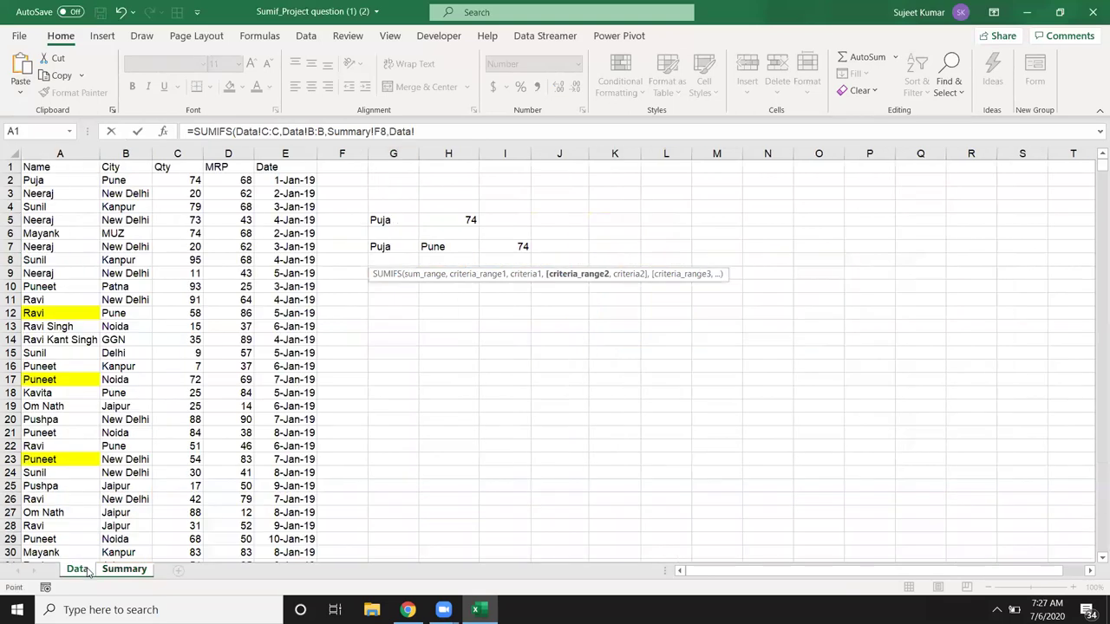
pyautogui.click(286, 154)
pyautogui.write(',">="&')
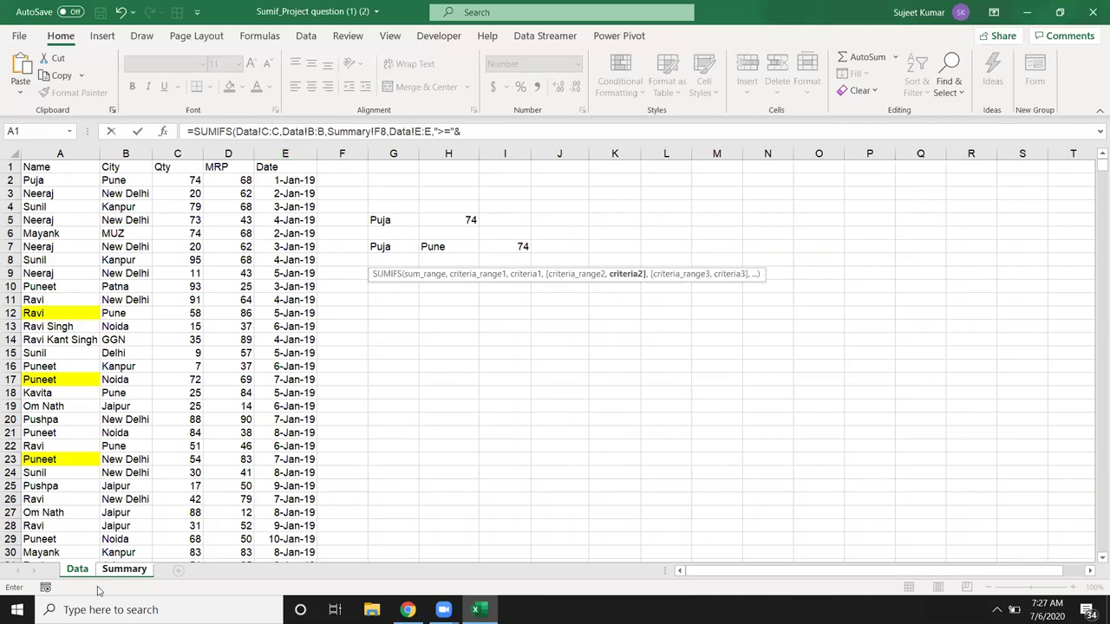
pyautogui.click(123, 569)
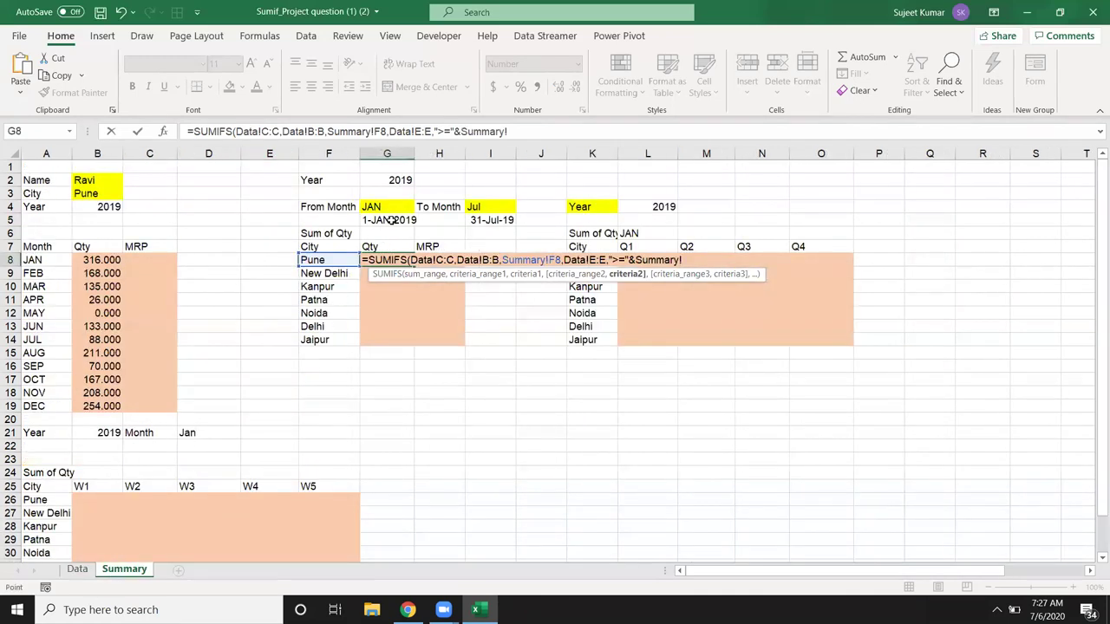
pyautogui.click(392, 220)
pyautogui.write(',')
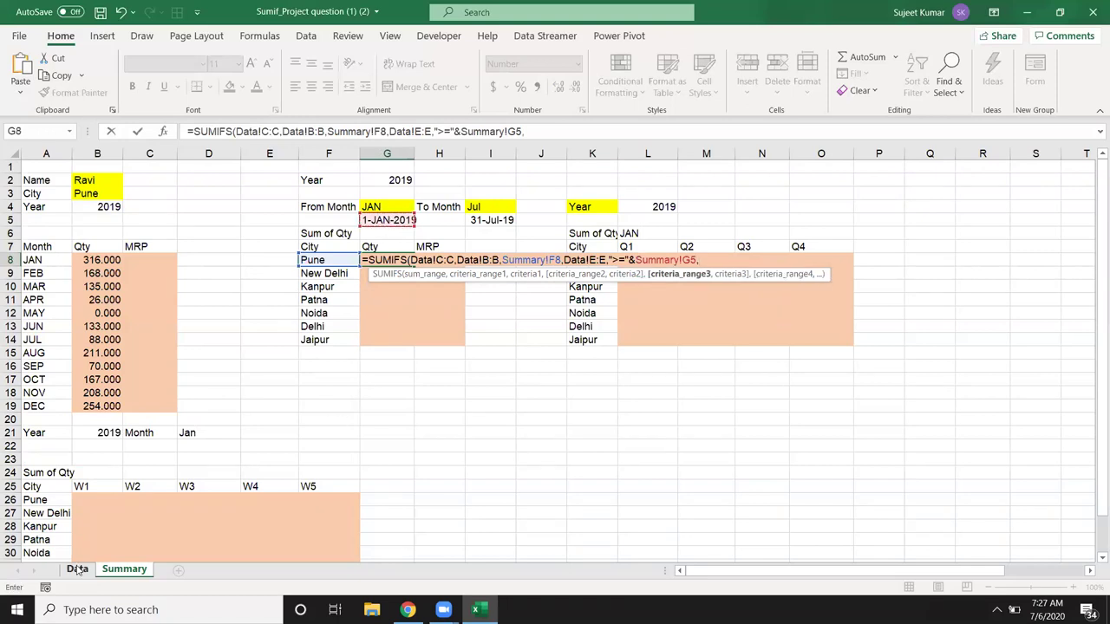
pyautogui.click(77, 569)
pyautogui.click(281, 154)
pyautogui.write(',"<="&')
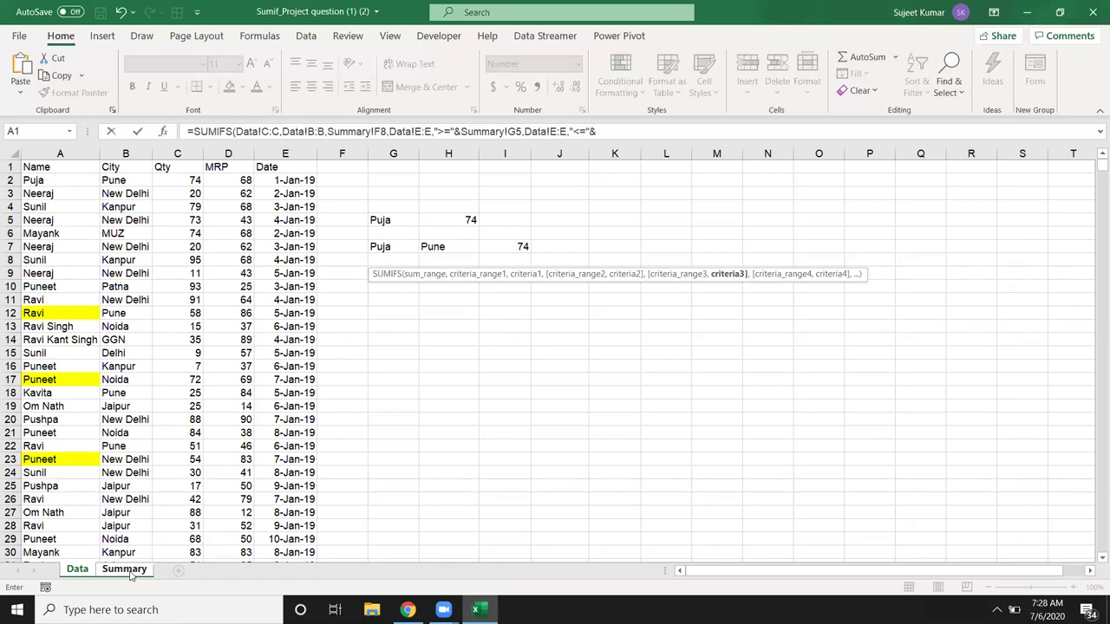
pyautogui.click(131, 574)
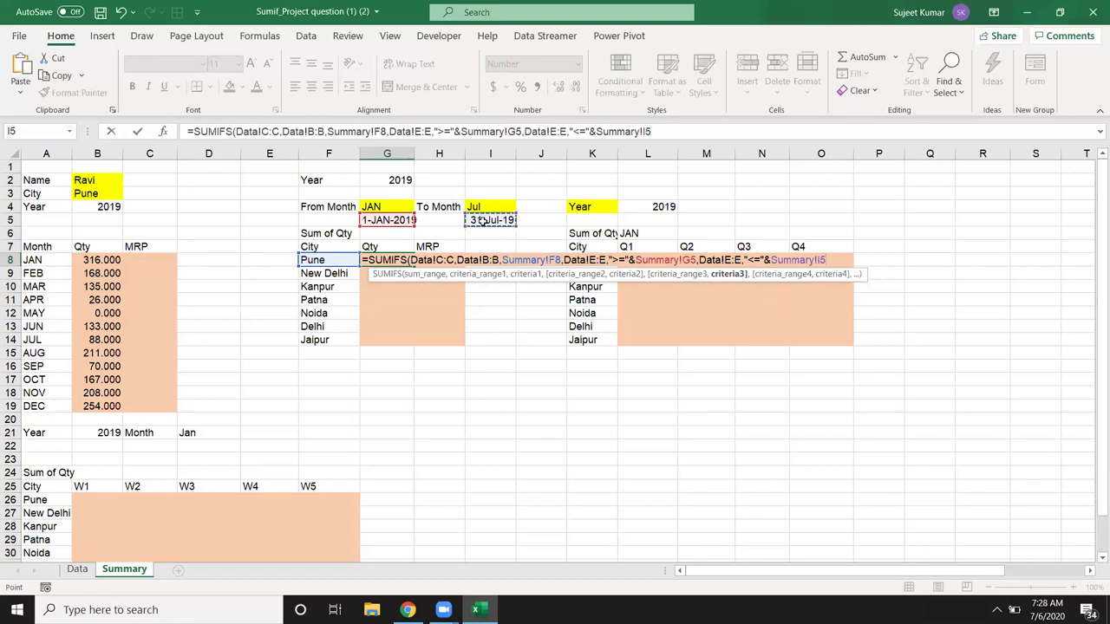
pyautogui.press('Return')
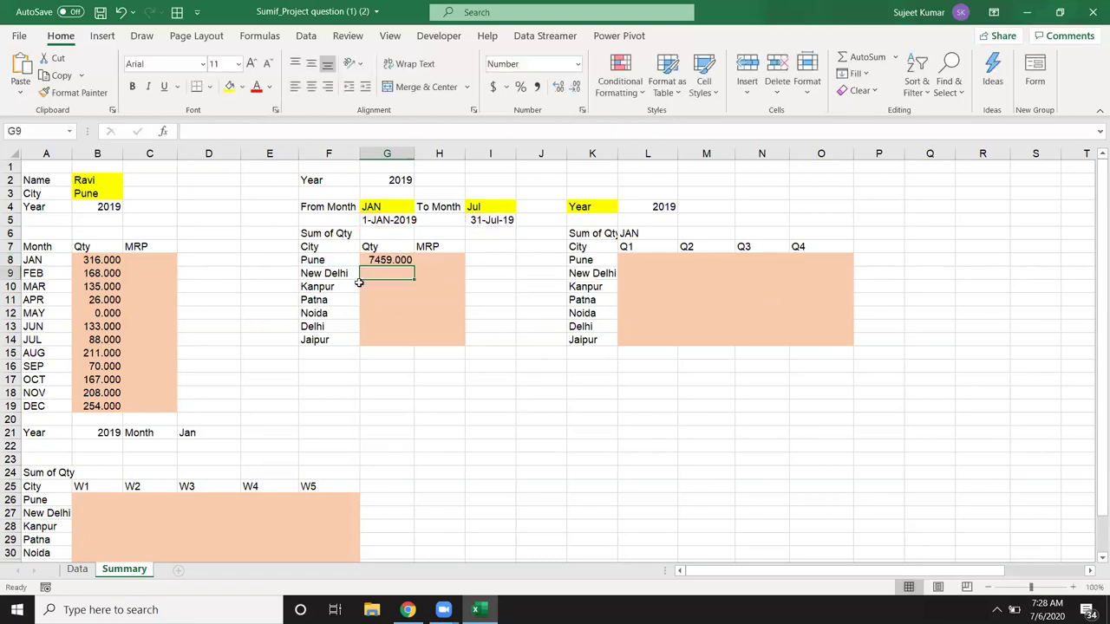
# Step: Remove the Summary! prefix before F8, G5 and I5 in G8's SUMIFS formula
pyautogui.click(371, 260)
pyautogui.doubleClick(372, 260)
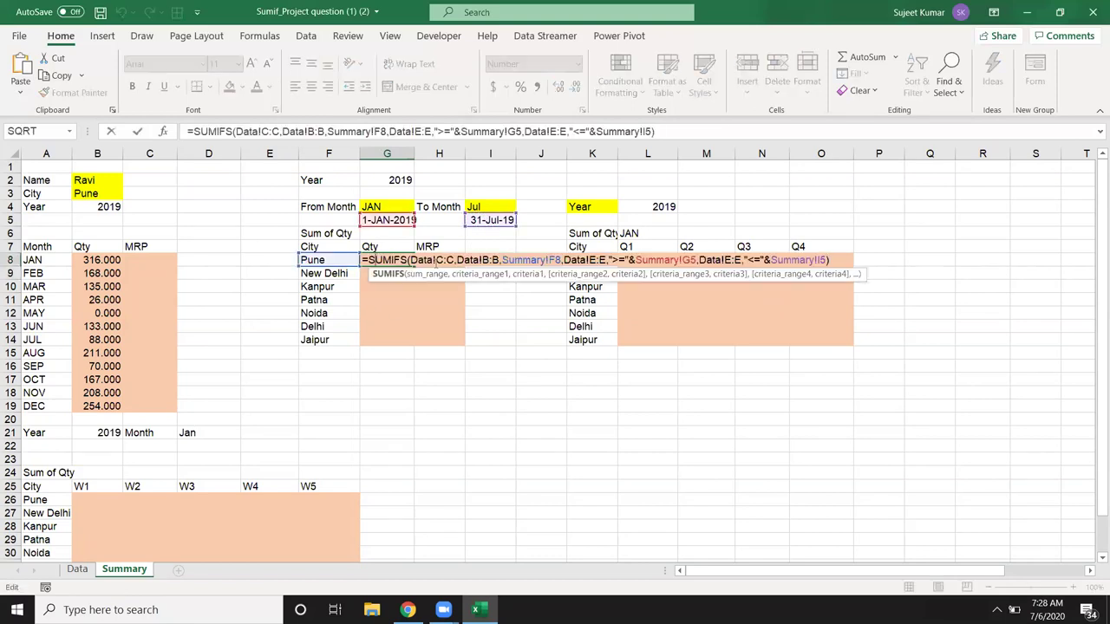
pyautogui.click(501, 260)
pyautogui.press('Delete')
pyautogui.press('Delete')
pyautogui.press('Delete')
pyautogui.press('Delete')
pyautogui.press('Delete')
pyautogui.press('Delete')
pyautogui.press('Delete')
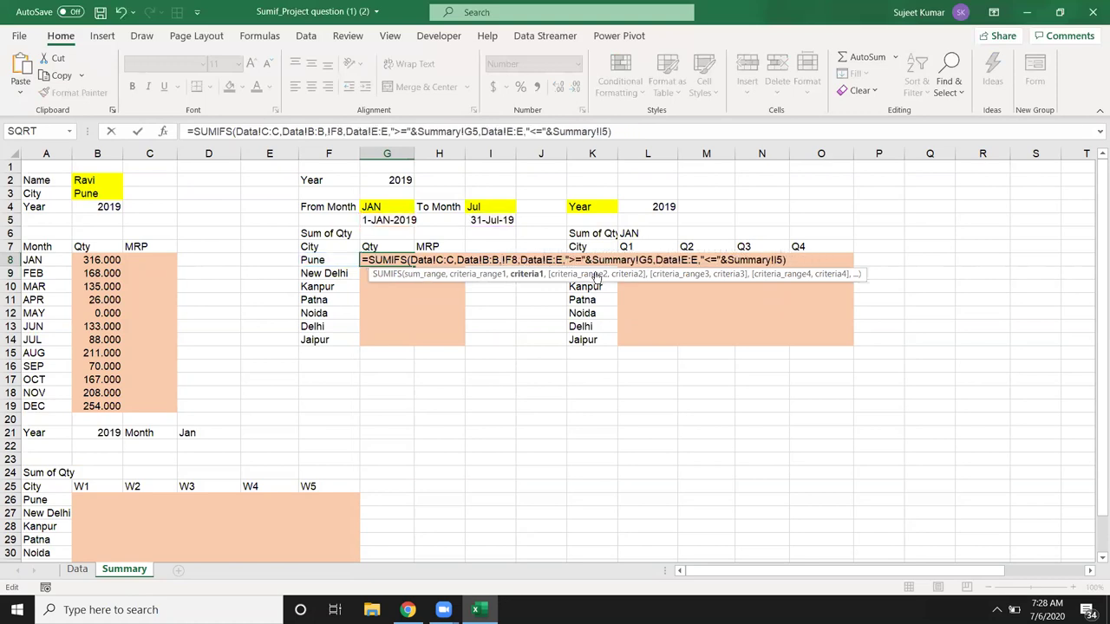
pyautogui.press('Delete')
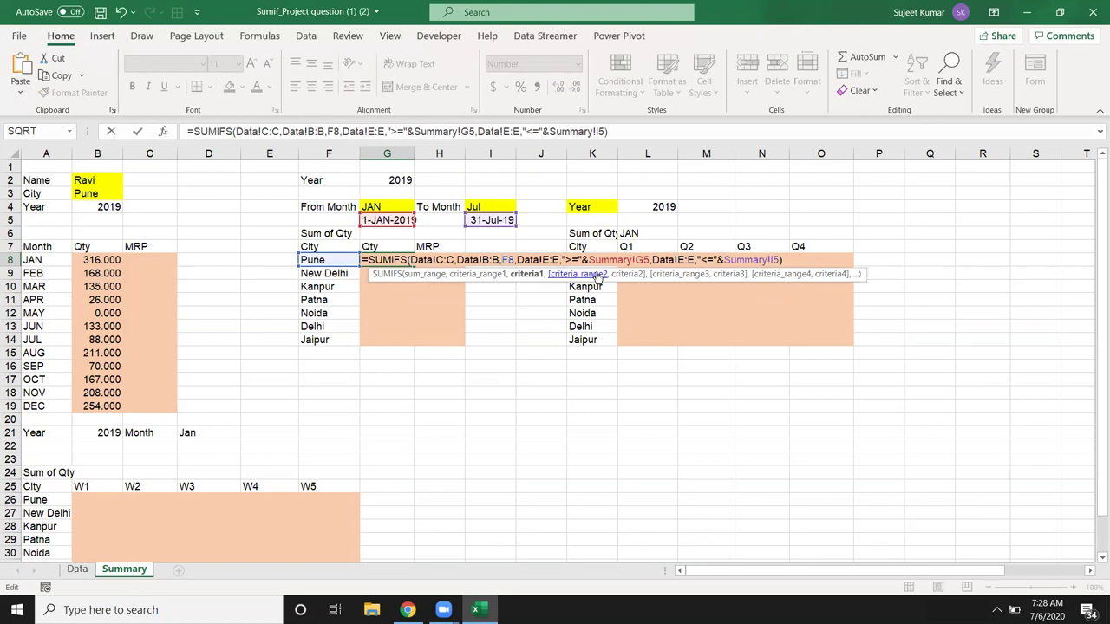
pyautogui.click(590, 260)
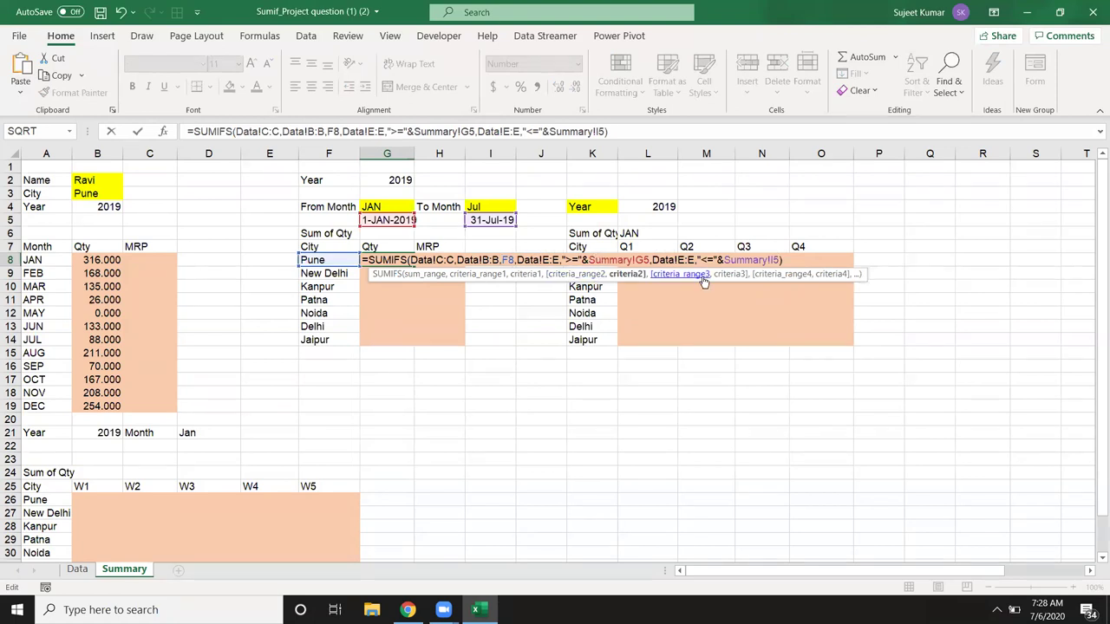
pyautogui.press('Delete')
pyautogui.press('Delete')
pyautogui.press('Delete')
pyautogui.press('Delete')
pyautogui.press('Delete')
pyautogui.press('Delete')
pyautogui.press('Delete')
pyautogui.press('Delete')
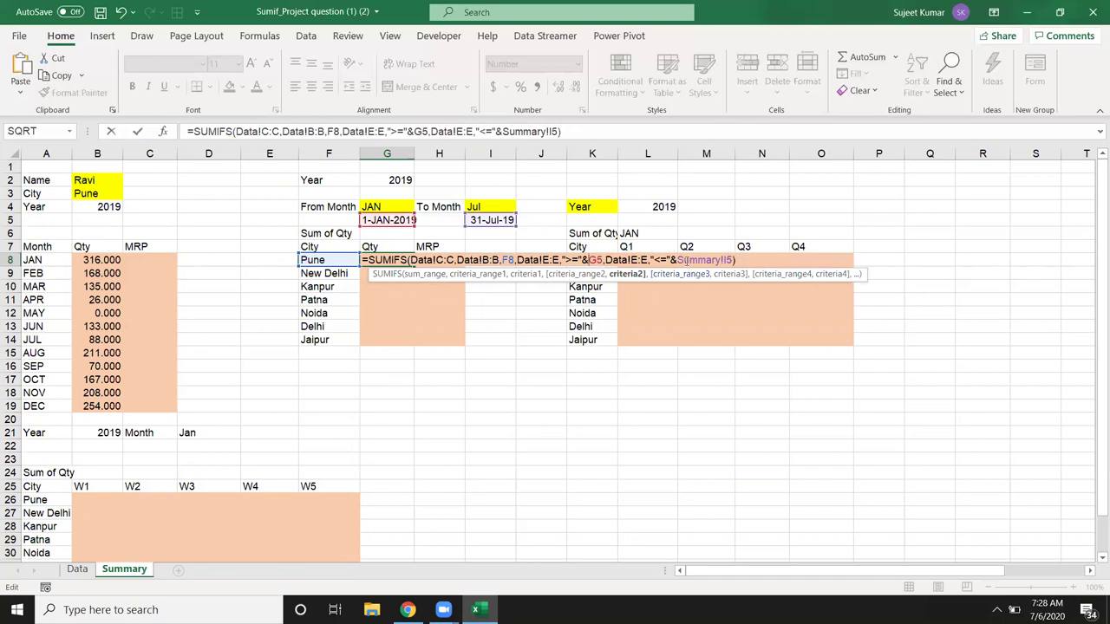
pyautogui.click(678, 259)
pyautogui.press('Delete')
pyautogui.press('Delete')
pyautogui.press('Delete')
pyautogui.press('Delete')
pyautogui.press('Delete')
pyautogui.press('Delete')
pyautogui.press('Delete')
pyautogui.press('BackSpace')
pyautogui.hotkey('ctrl', 'Return')
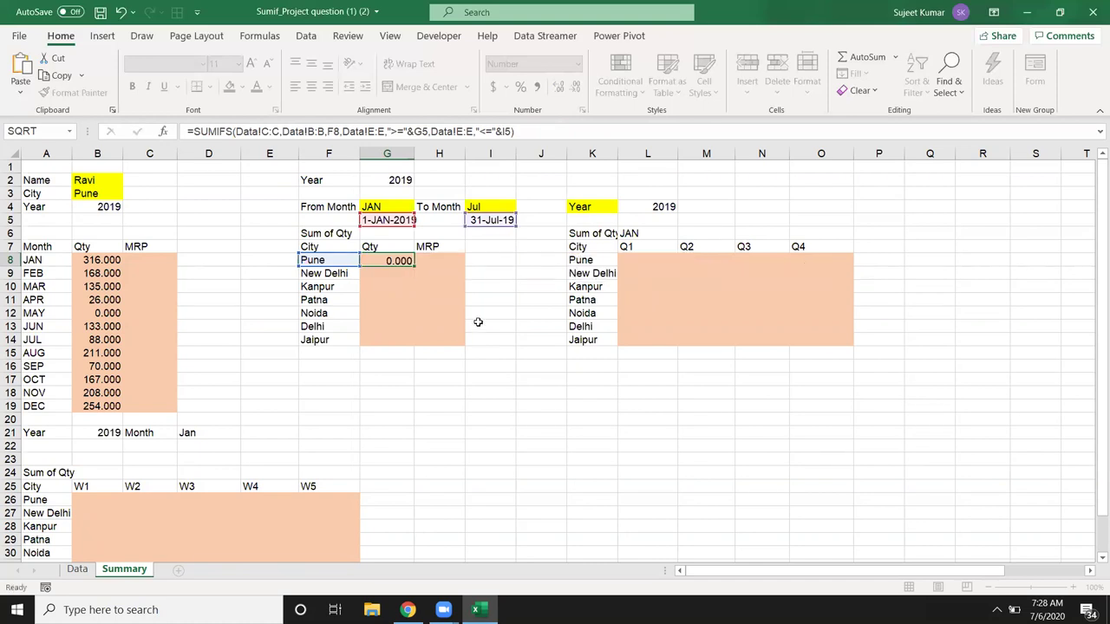
pyautogui.click(375, 260)
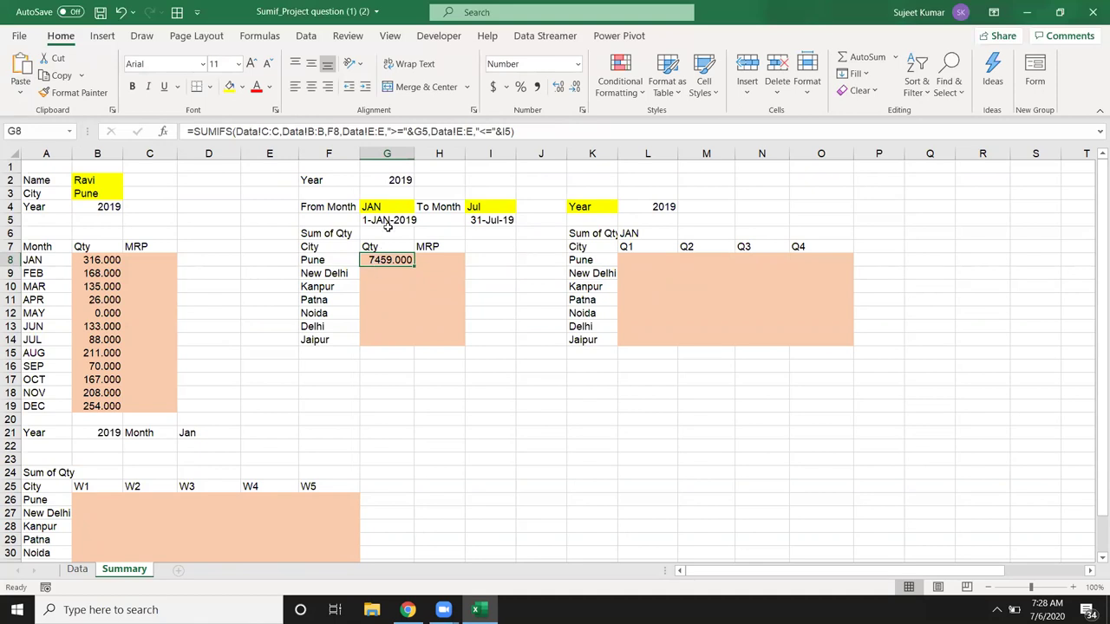
# Step: Replace G5 in G8's SUMIFS with the inline start date ("1-"&G4&"-"&G2)
pyautogui.click(387, 221)
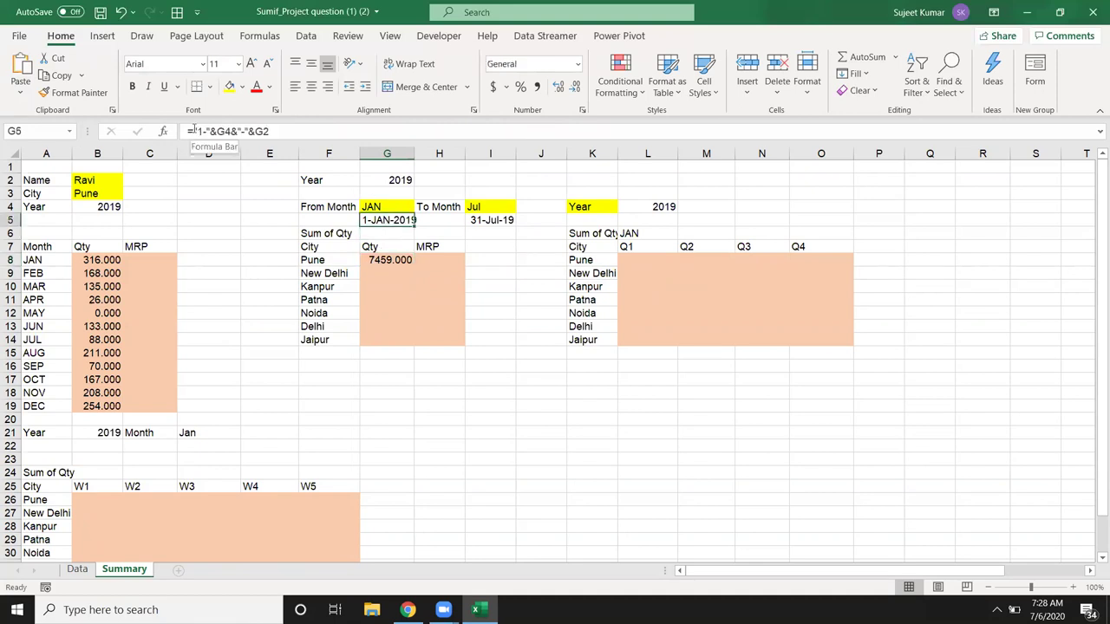
pyautogui.moveTo(195, 131); pyautogui.dragTo(295, 131)
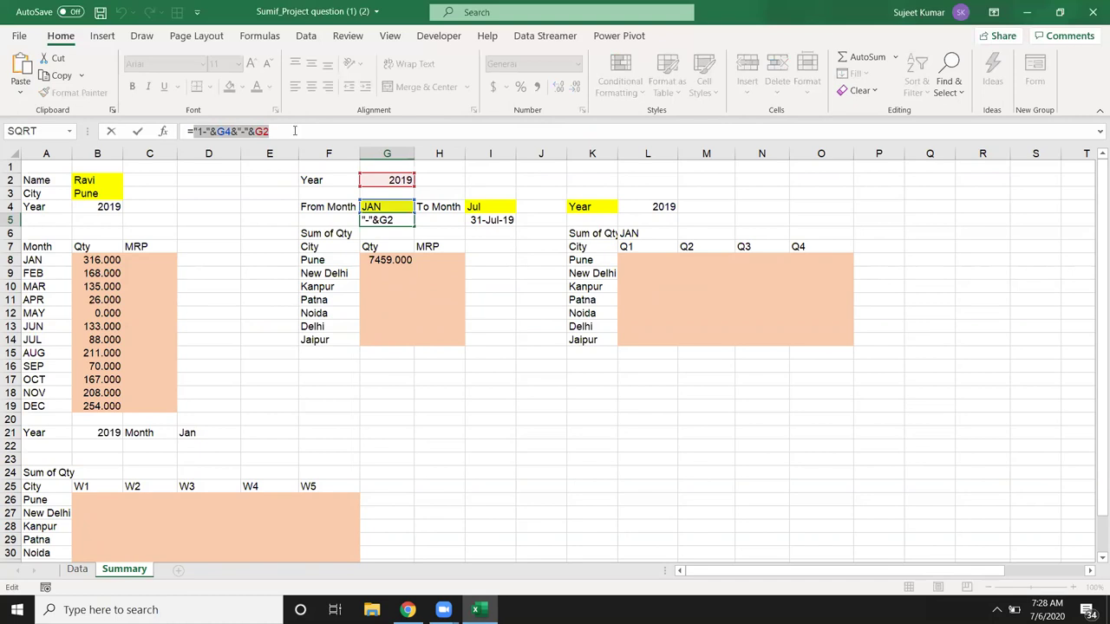
pyautogui.press('Escape')
pyautogui.doubleClick(389, 261)
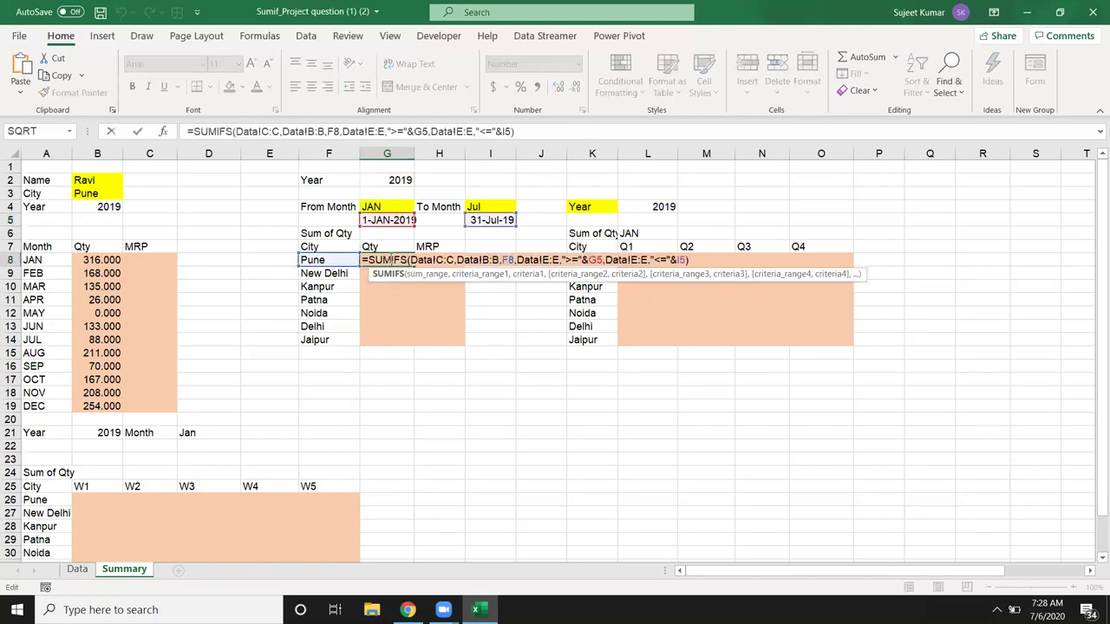
pyautogui.doubleClick(593, 260)
pyautogui.write('()')
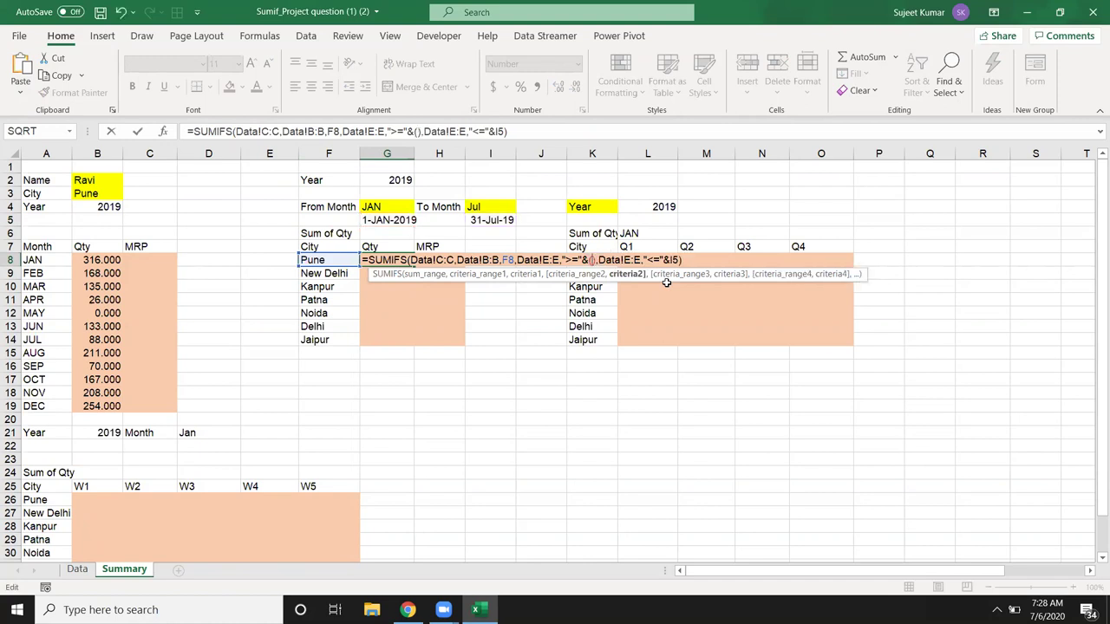
pyautogui.write('"1-"&G4&"-"&G2')
pyautogui.press('Return')
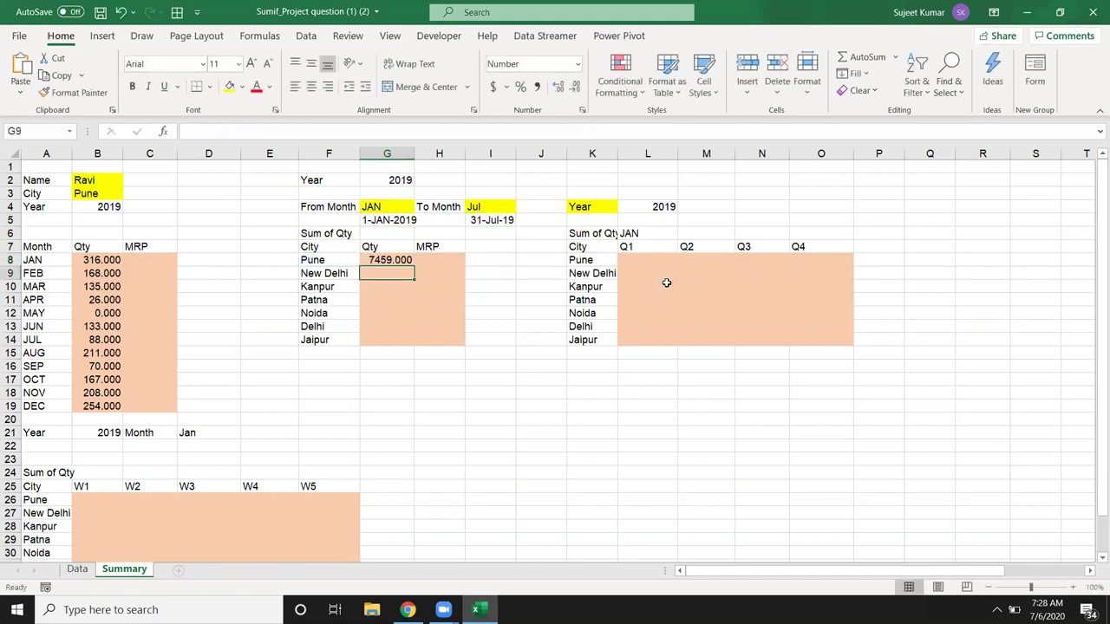
# Step: Replace I5 in G8's SUMIFS with EOMONTH("1-"&I4&"-"&G2,0), keeping the 7459.000 total
pyautogui.click(486, 220)
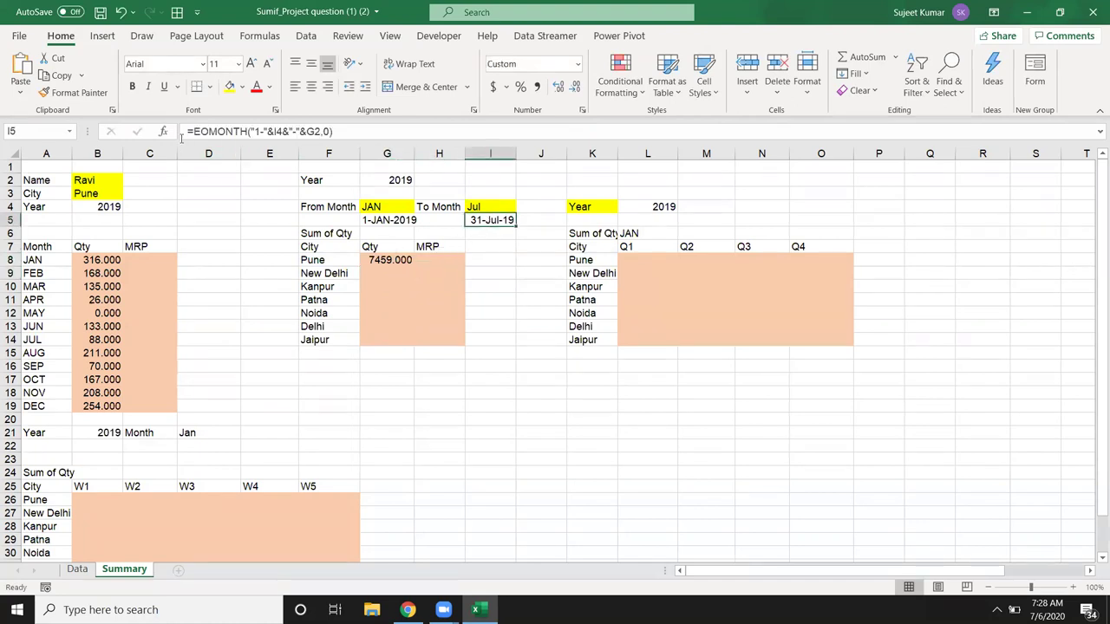
pyautogui.click(427, 132)
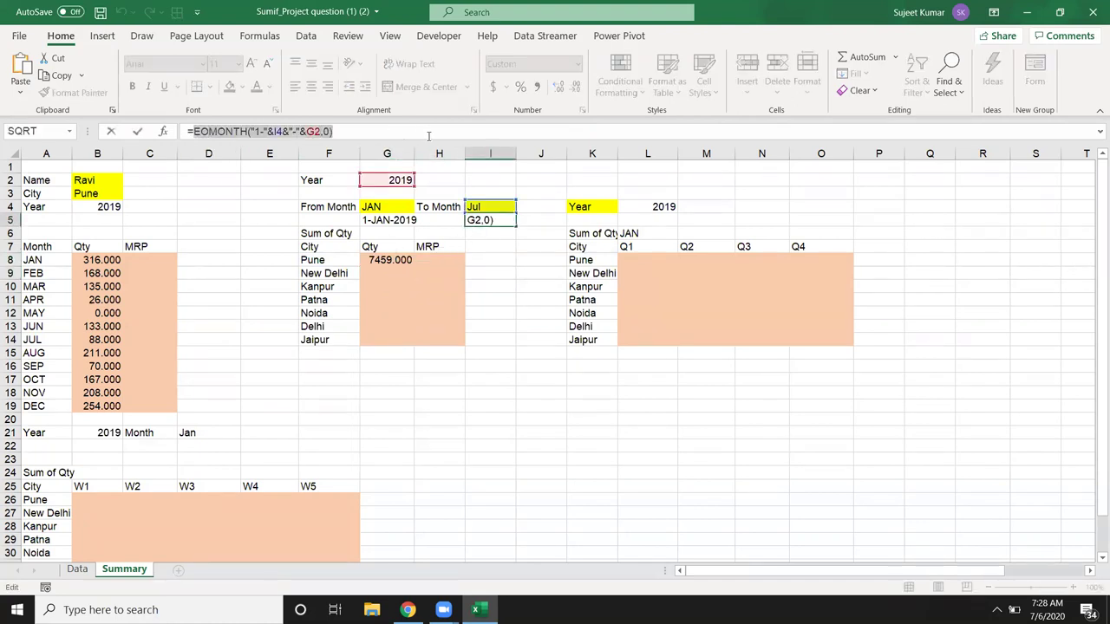
pyautogui.hotkey('ctrl', 'Return')
pyautogui.doubleClick(393, 259)
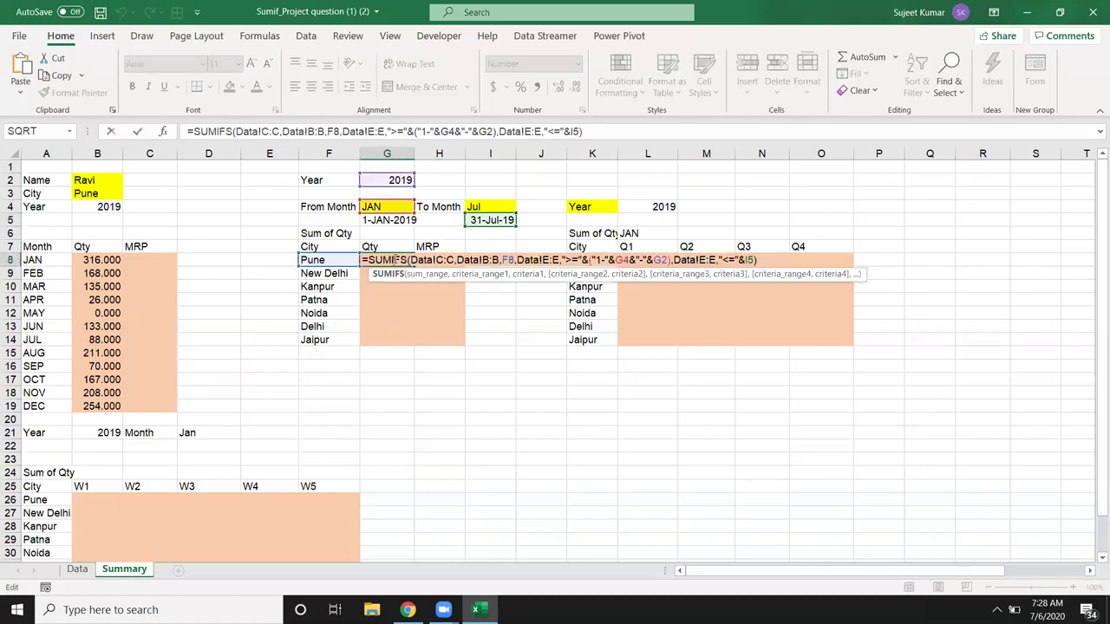
pyautogui.click(745, 260)
pyautogui.doubleClick(745, 260)
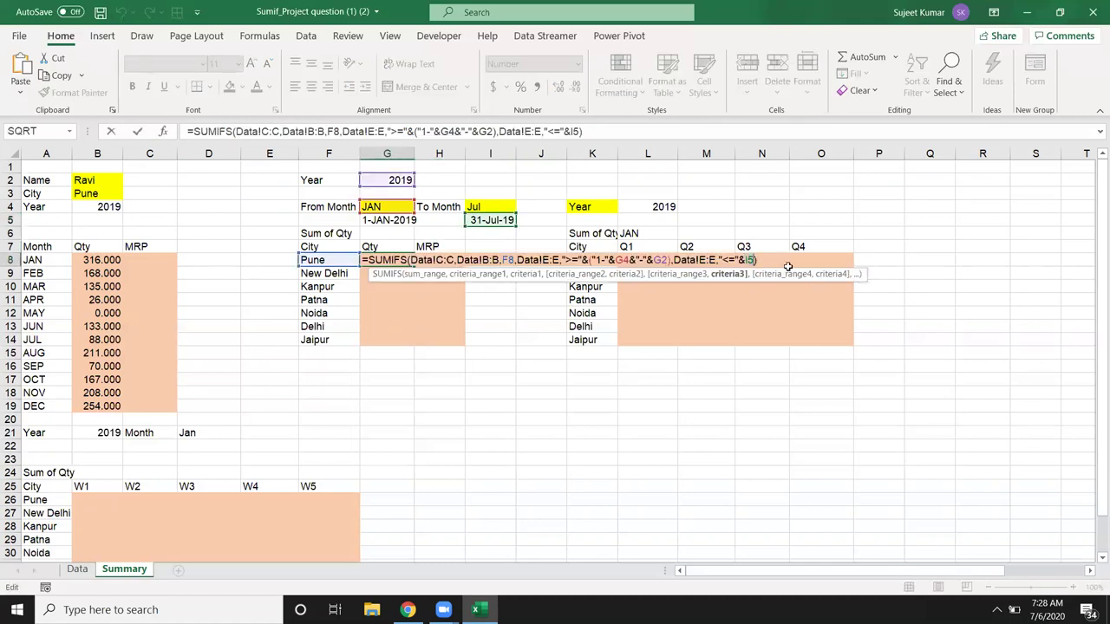
pyautogui.write('()')
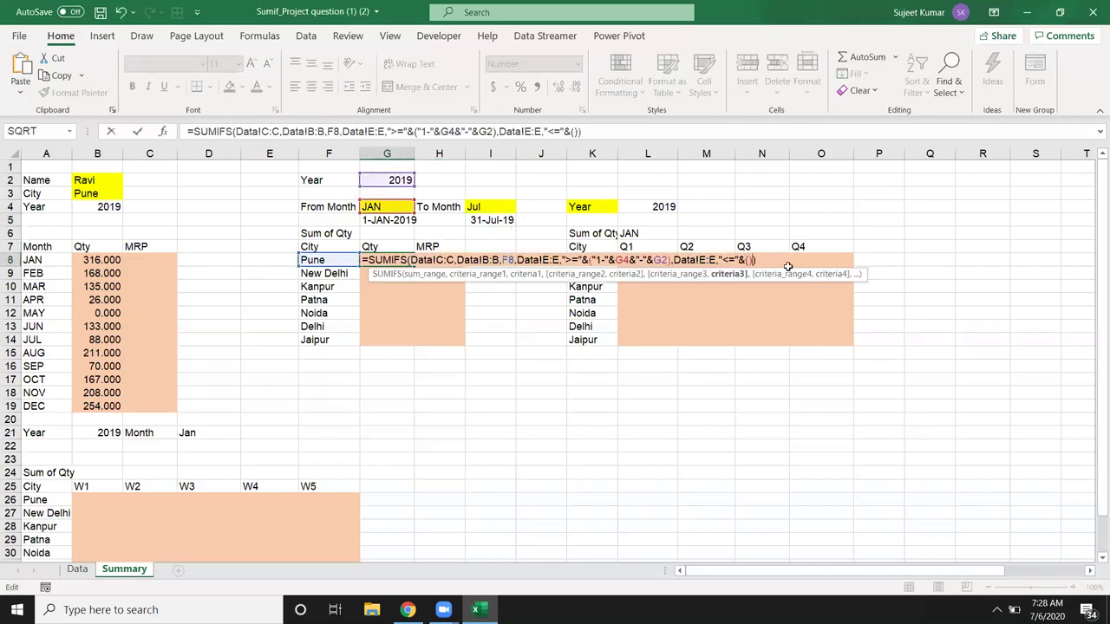
pyautogui.write('EOMONTH("1-"&I4&"-"&G2,0)')
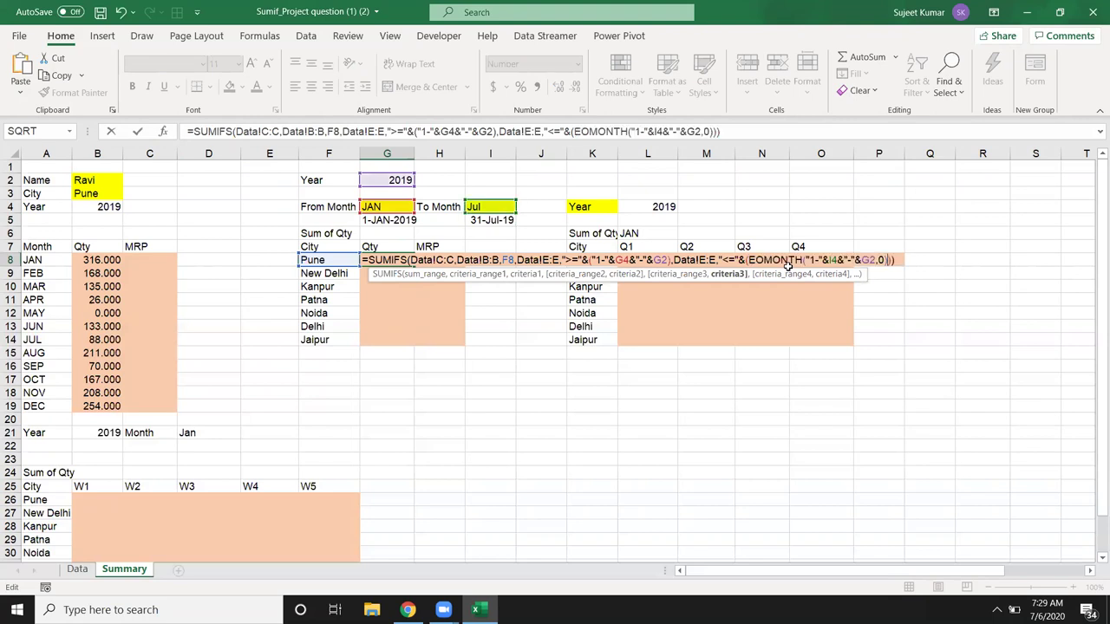
pyautogui.press('Return')
pyautogui.press('Up')
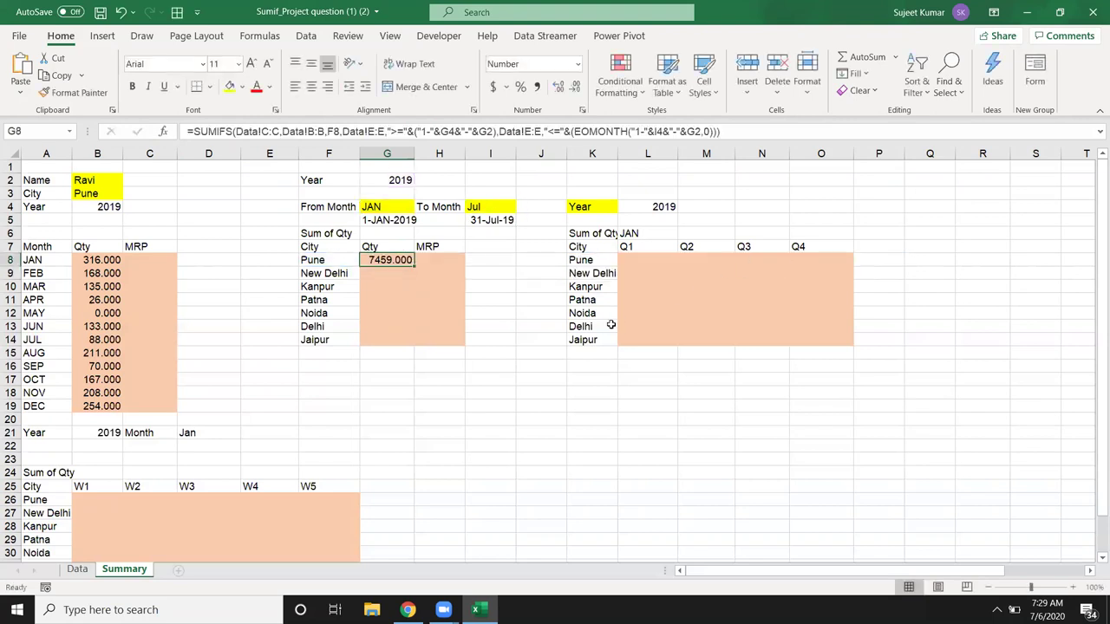
# Step: Make Data!C:C, Data!B:B and the first Data!E:E absolute in G8's formula, leaving F8 relative
pyautogui.doubleClick(377, 258)
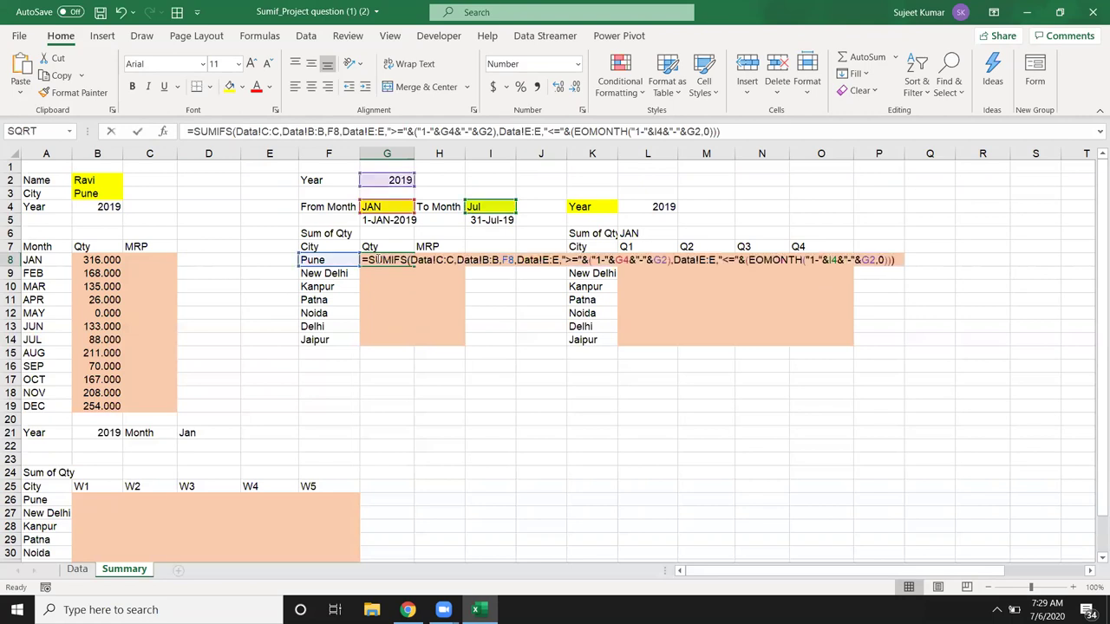
pyautogui.click(445, 259)
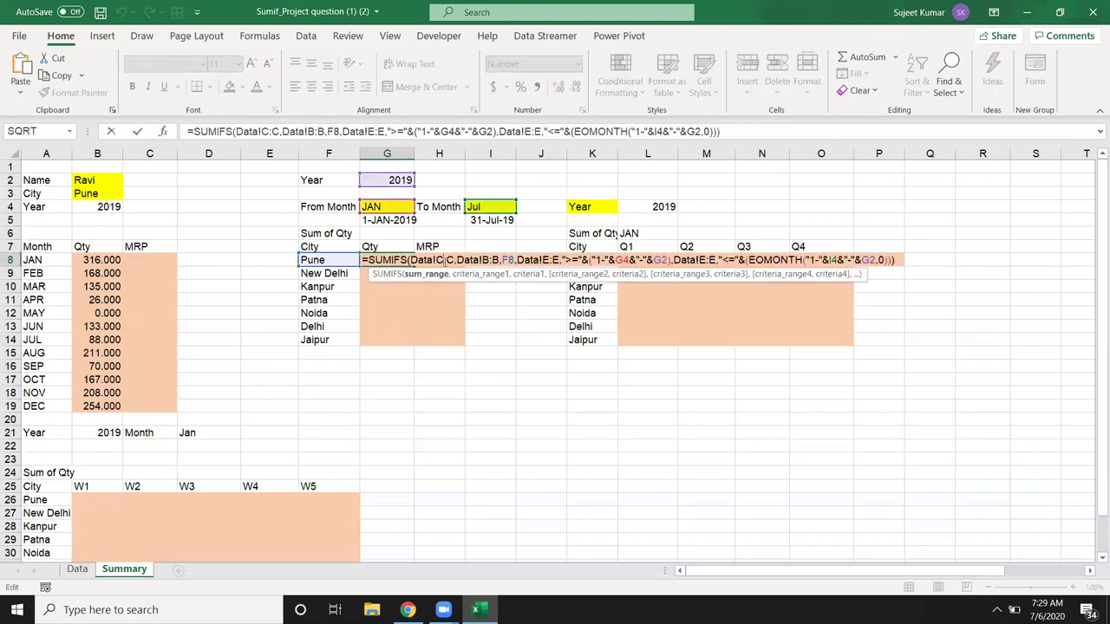
pyautogui.press('F4')
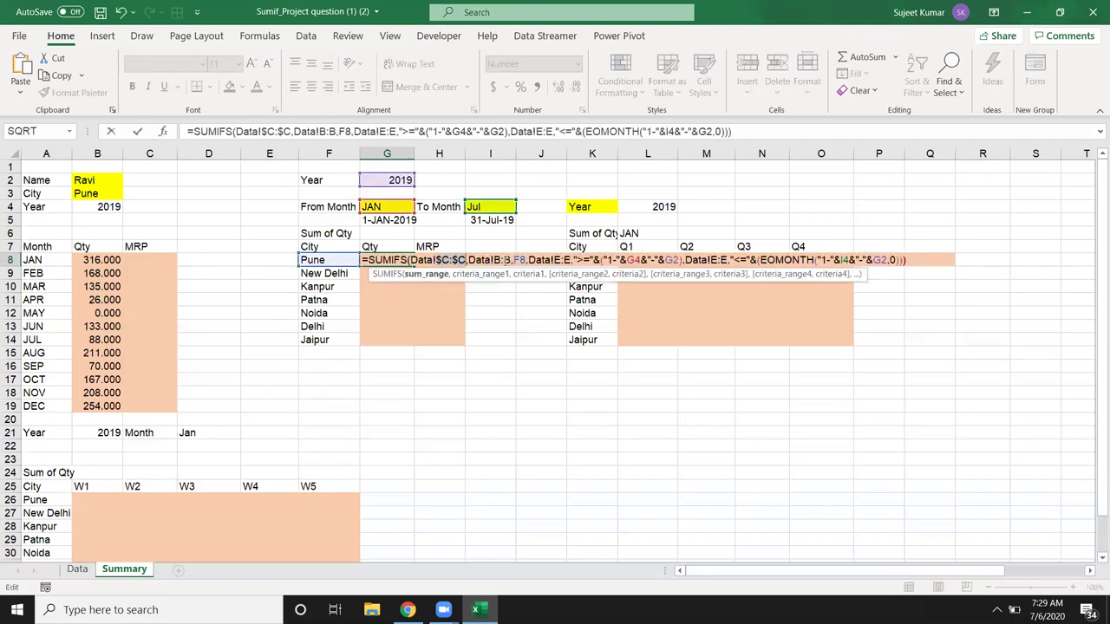
pyautogui.click(507, 260)
pyautogui.press('F4')
pyautogui.click(529, 260)
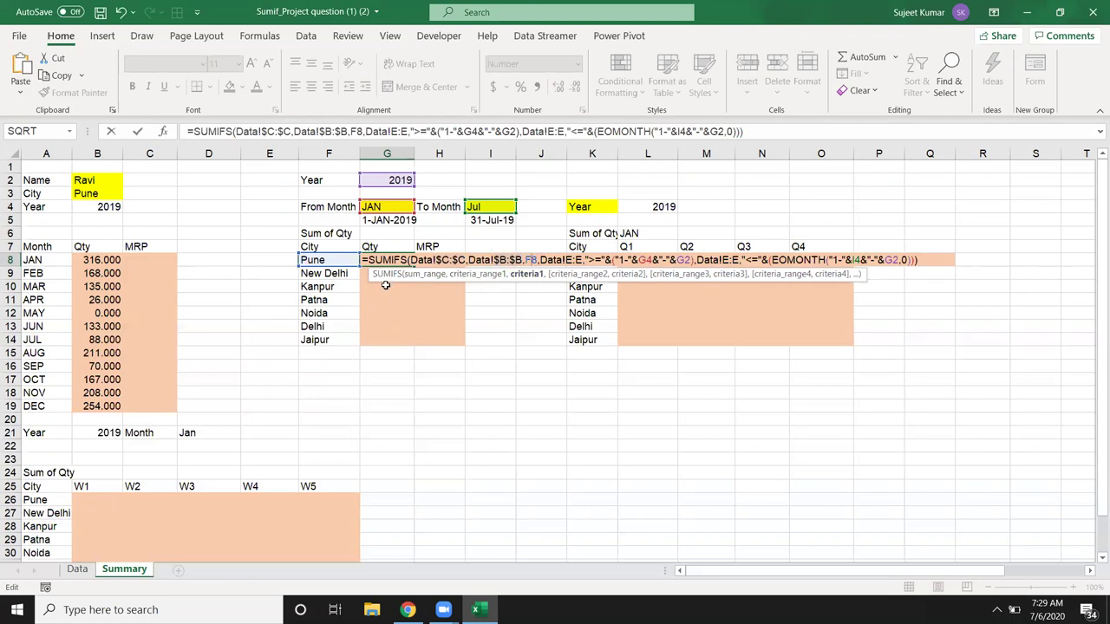
pyautogui.click(569, 260)
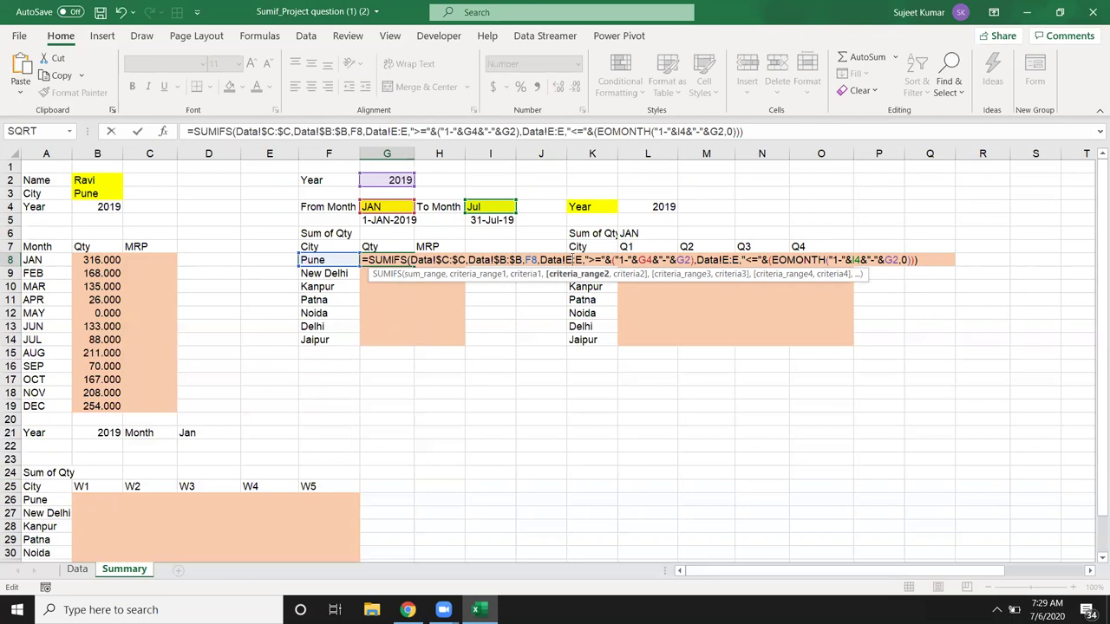
pyautogui.press('F4')
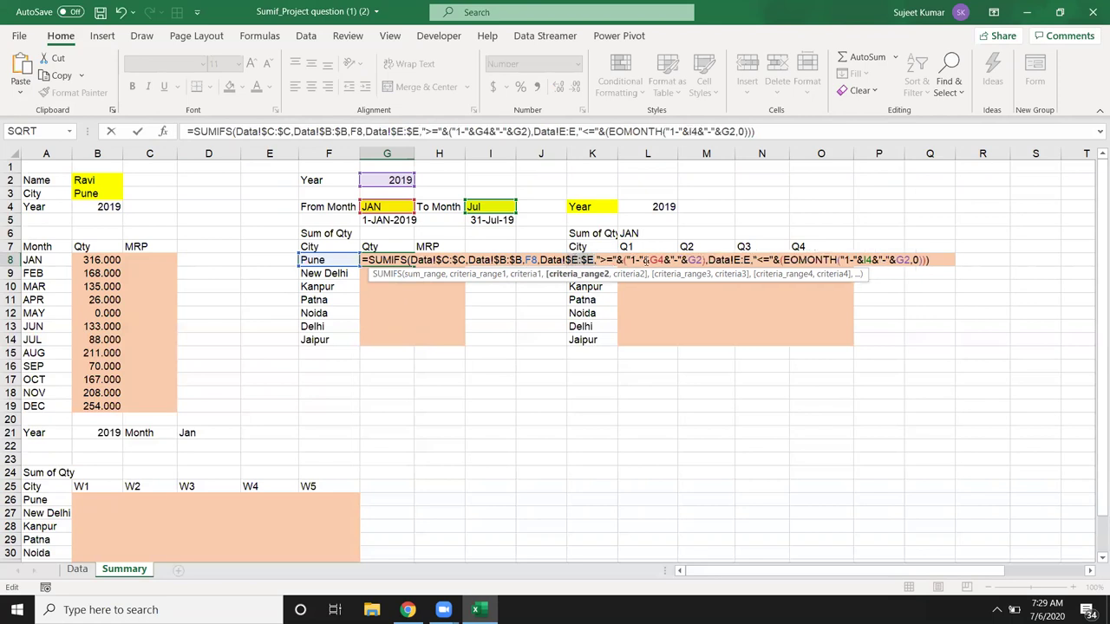
# Step: Lock G4, G2, the second Data!E:E, I4 and the EOMONTH year reference as absolute
pyautogui.click(656, 261)
pyautogui.press('F4')
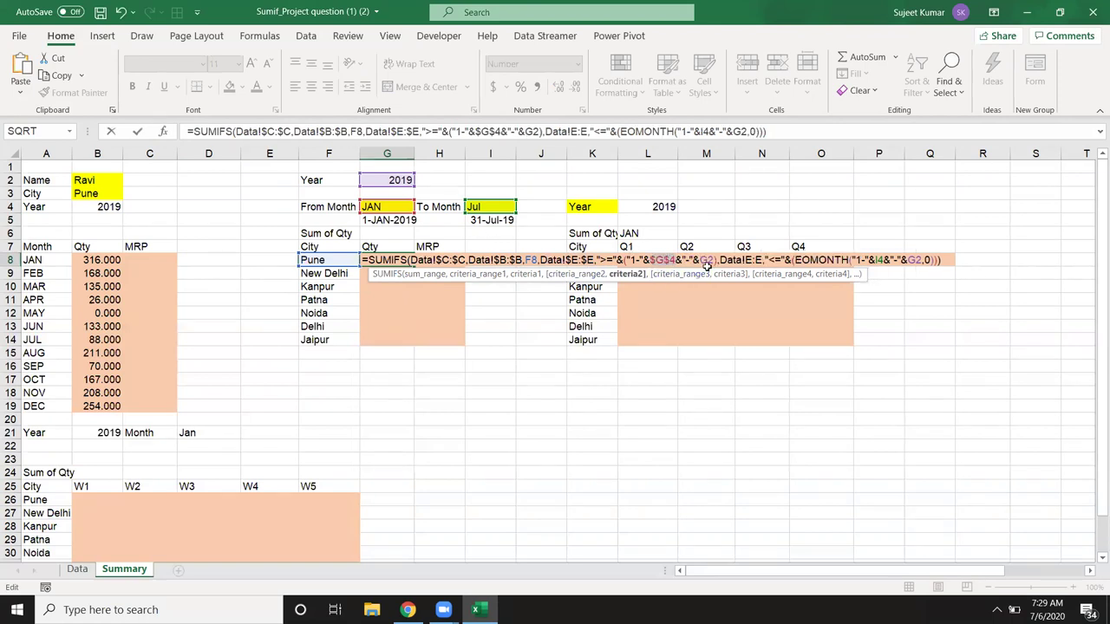
pyautogui.click(705, 260)
pyautogui.press('F4')
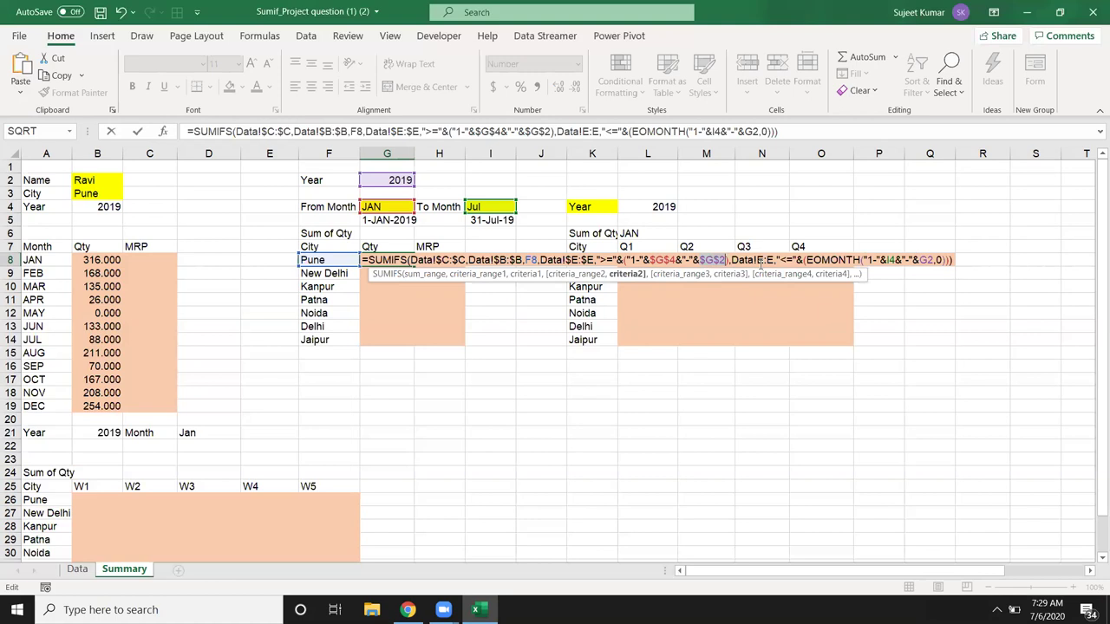
pyautogui.click(760, 260)
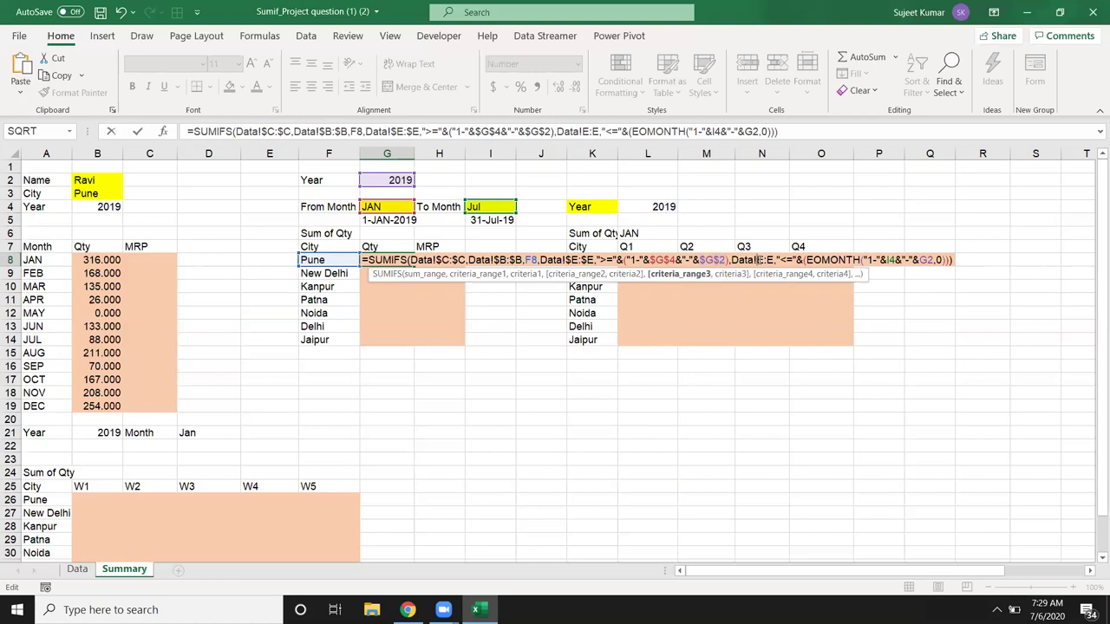
pyautogui.press('F4')
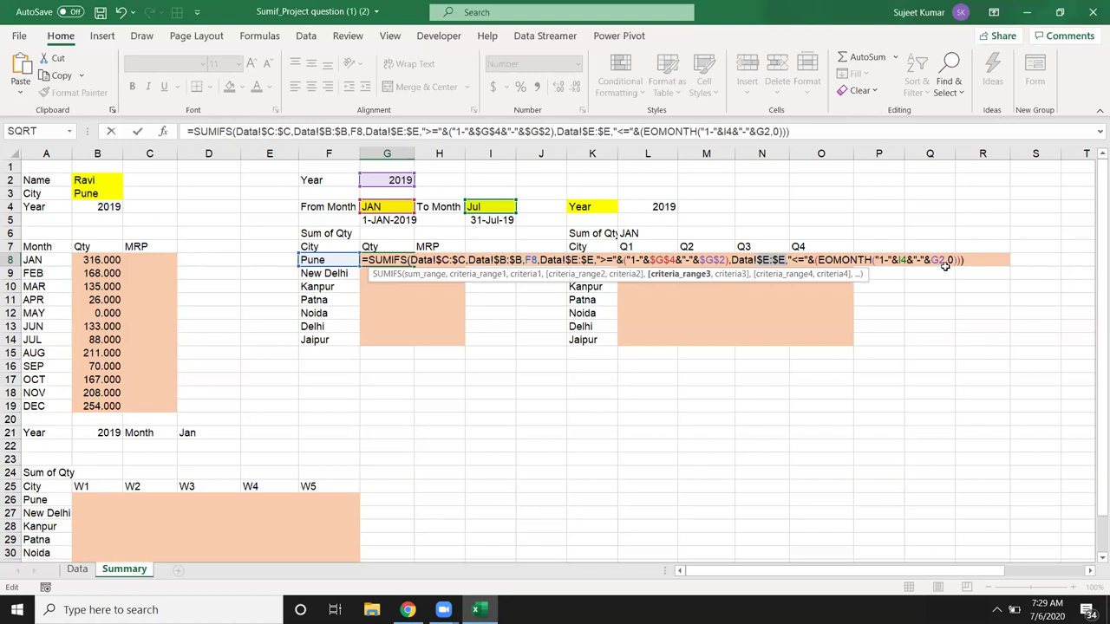
pyautogui.click(897, 260)
pyautogui.click(898, 260)
pyautogui.press('F4')
pyautogui.click(946, 260)
pyautogui.press('F4')
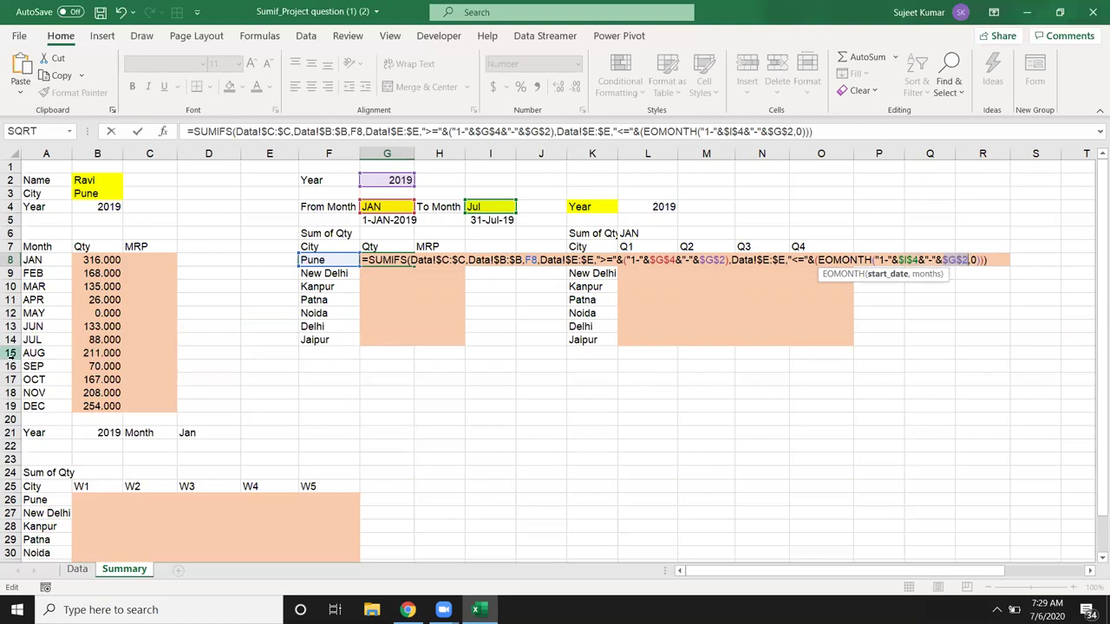
pyautogui.press('Return')
pyautogui.press('Up')
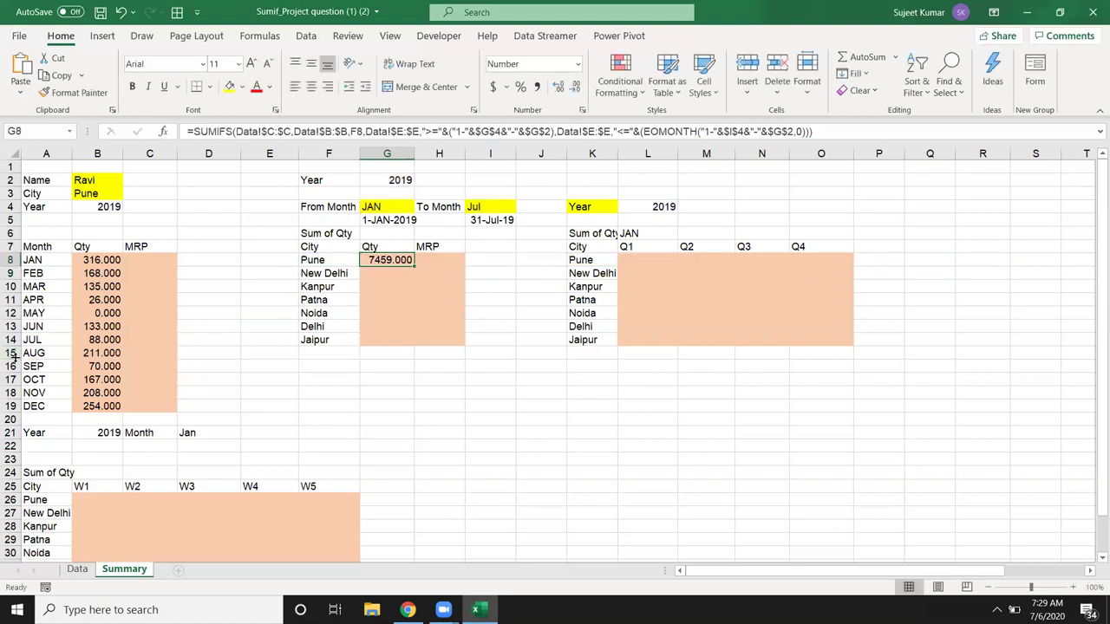
pyautogui.hotkey('shift', 'Down')
pyautogui.hotkey('shift', 'Down')
pyautogui.hotkey('shift', 'Down')
pyautogui.hotkey('shift', 'Down')
pyautogui.hotkey('shift', 'Down')
pyautogui.hotkey('shift', 'Down')
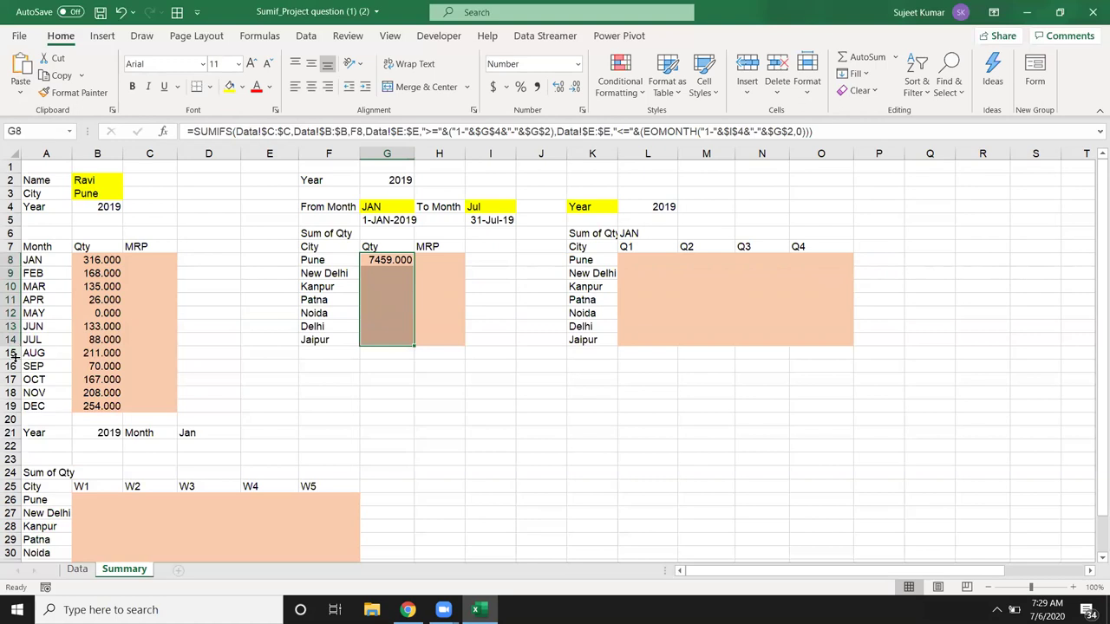
# Step: Fill the SUMIFS down for all seven cities, set To Month to Mar, and clear L6
pyautogui.hotkey('ctrl', 'd')
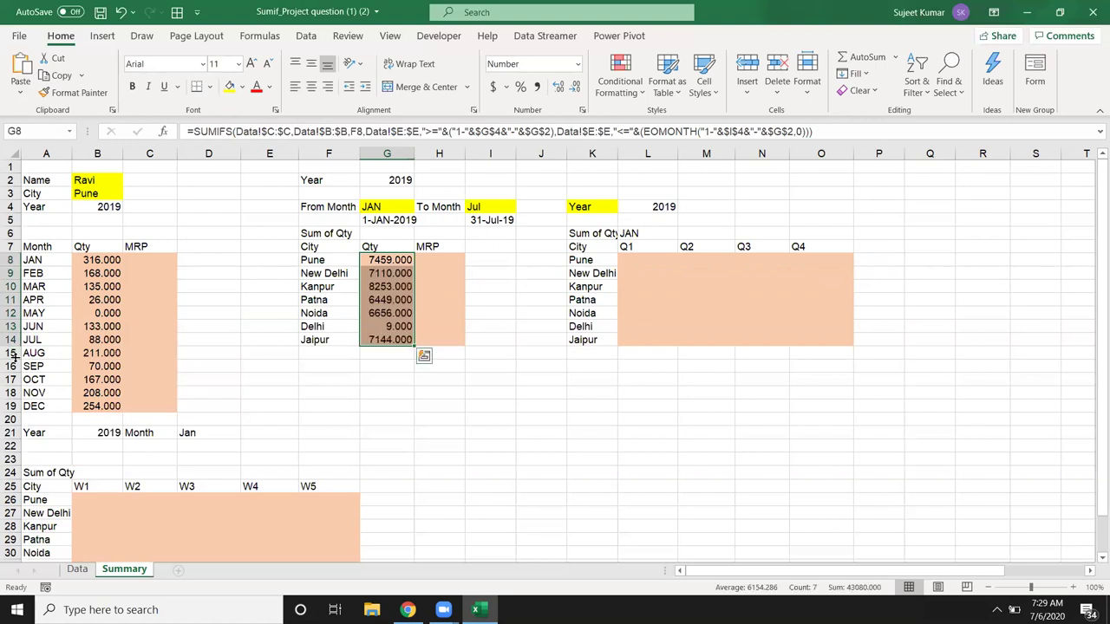
pyautogui.click(487, 205)
pyautogui.write('Mar')
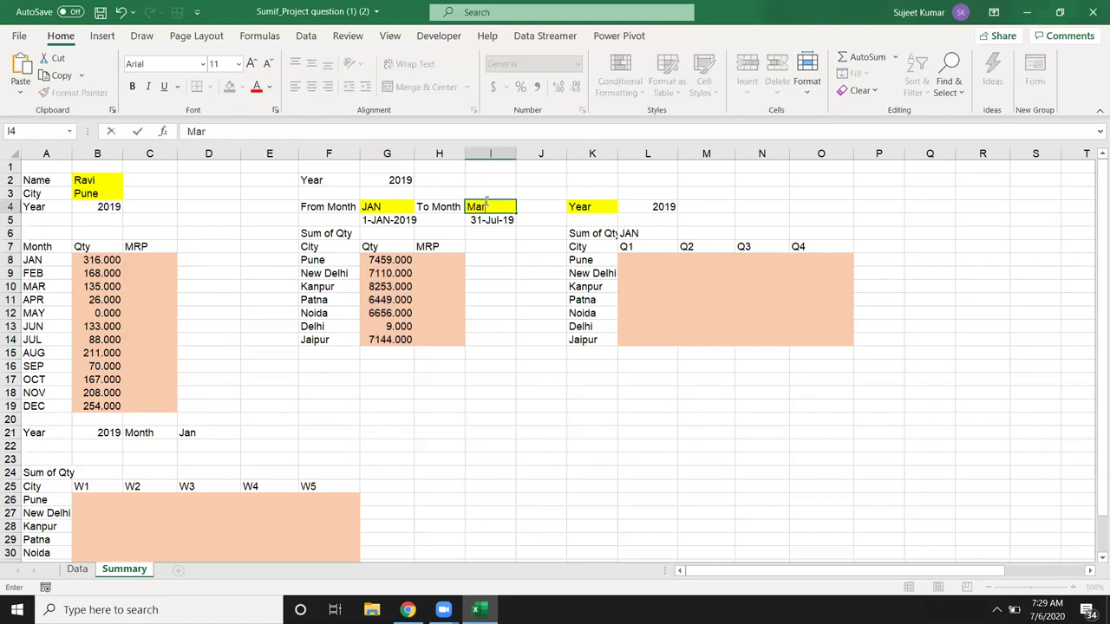
pyautogui.press('Return')
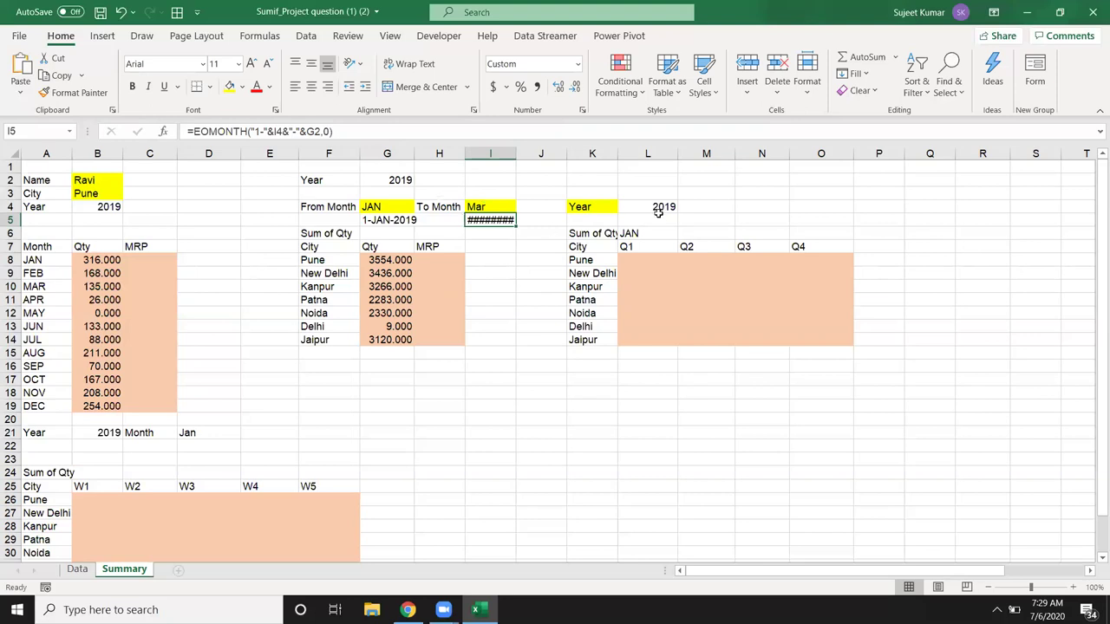
pyautogui.click(639, 235)
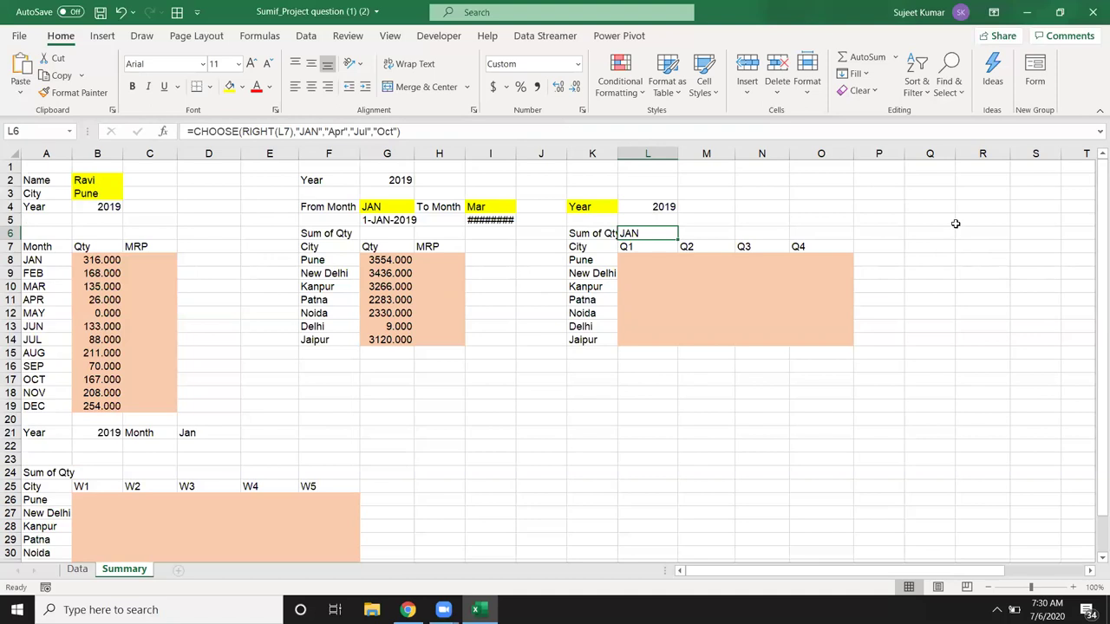
pyautogui.press('Delete')
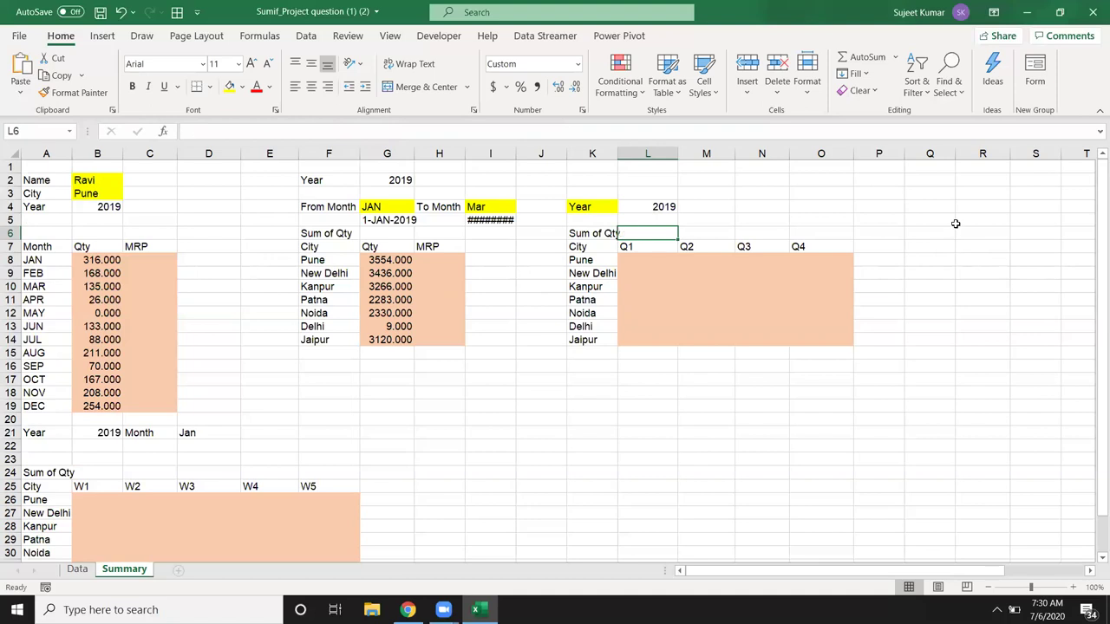
# Step: Enter =RIGHT(L7,1) in L6 to extract the quarter number 1 from the Q1 heading
pyautogui.write('=l')
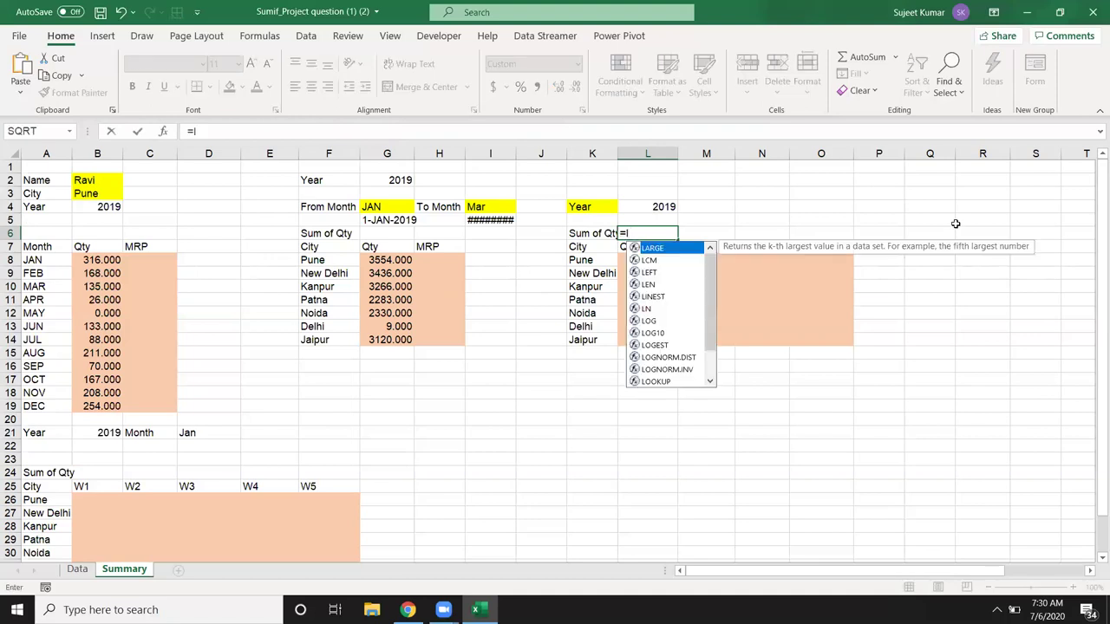
pyautogui.press('BackSpace')
pyautogui.write('ri')
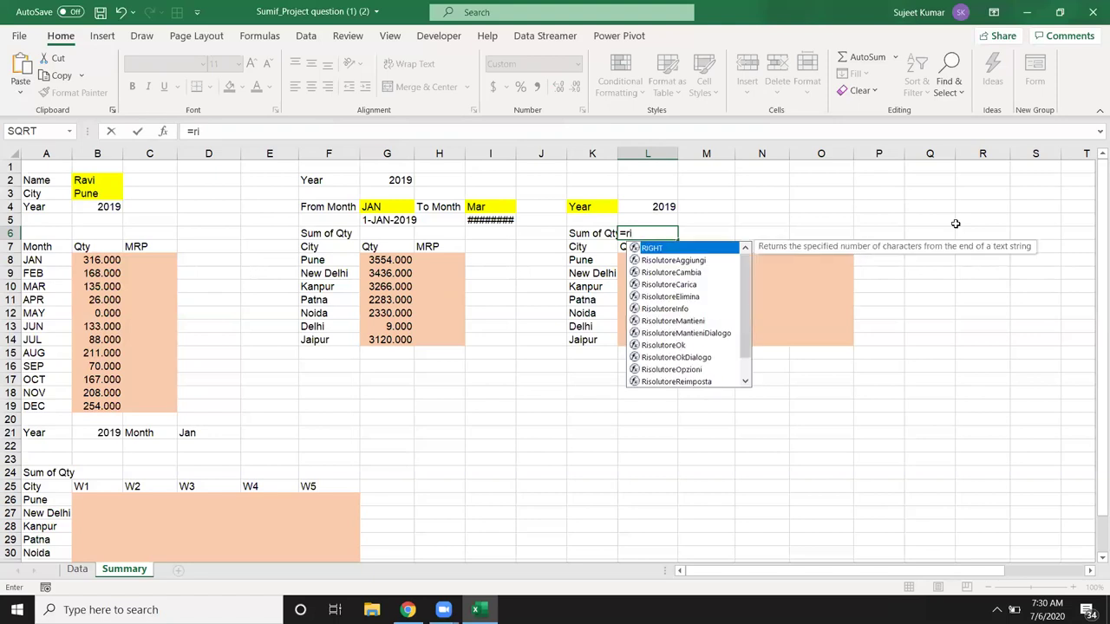
pyautogui.press('Tab')
pyautogui.press('Down')
pyautogui.write(',1')
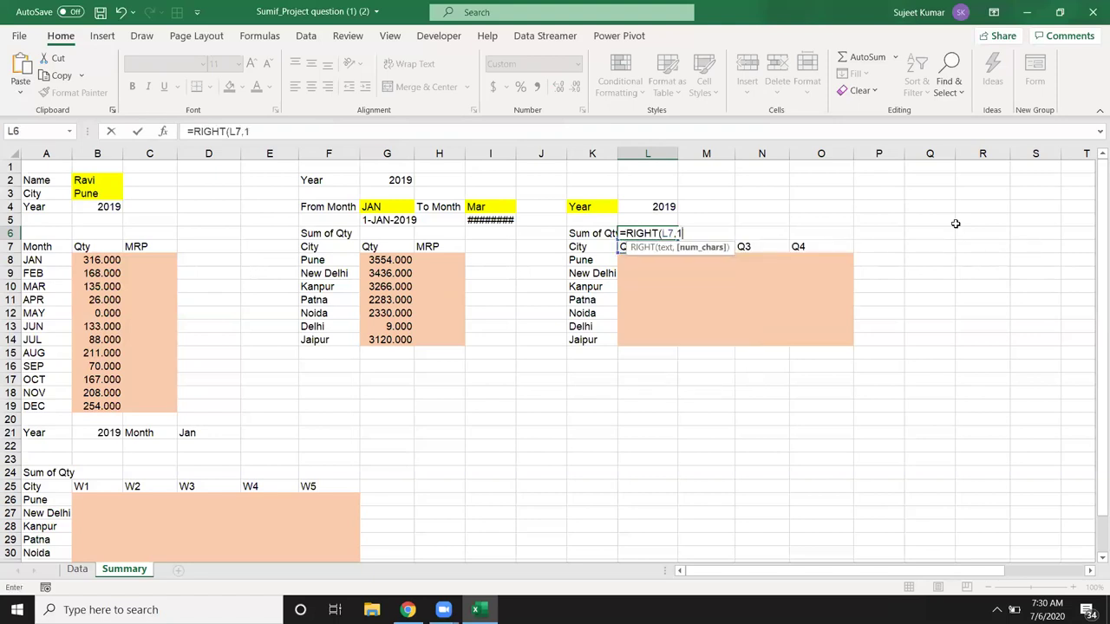
pyautogui.write(')')
pyautogui.press('Return')
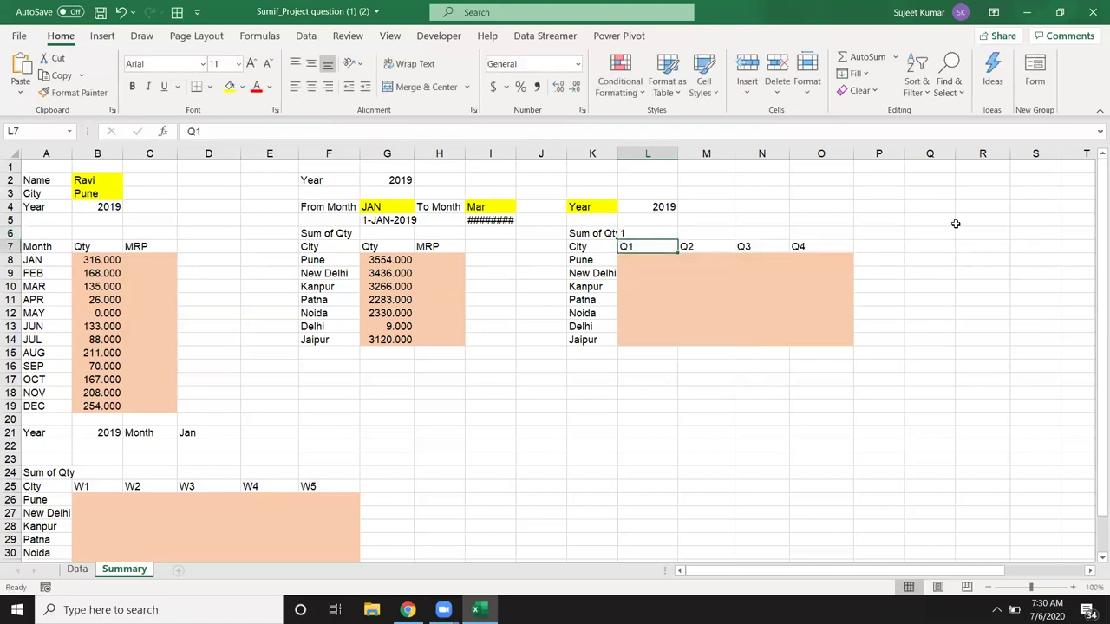
pyautogui.press('Up')
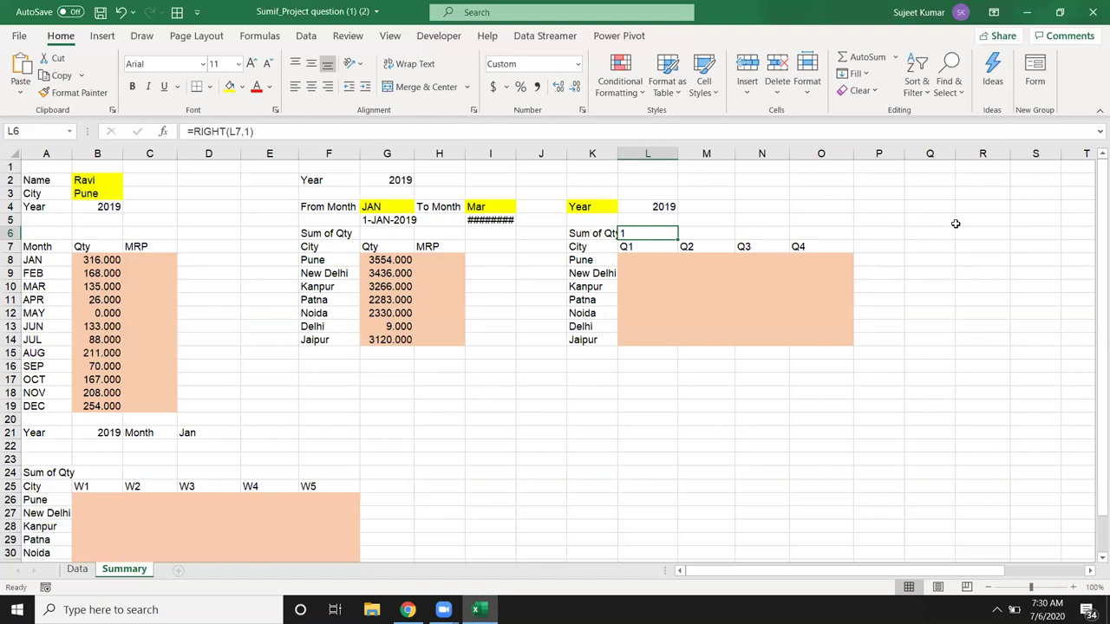
# Step: Wrap RIGHT(L7,1) in L6 in an IF with the months "JAN","APR","JUL","Oct"
pyautogui.press('Down')
pyautogui.press('Up')
pyautogui.click(189, 131)
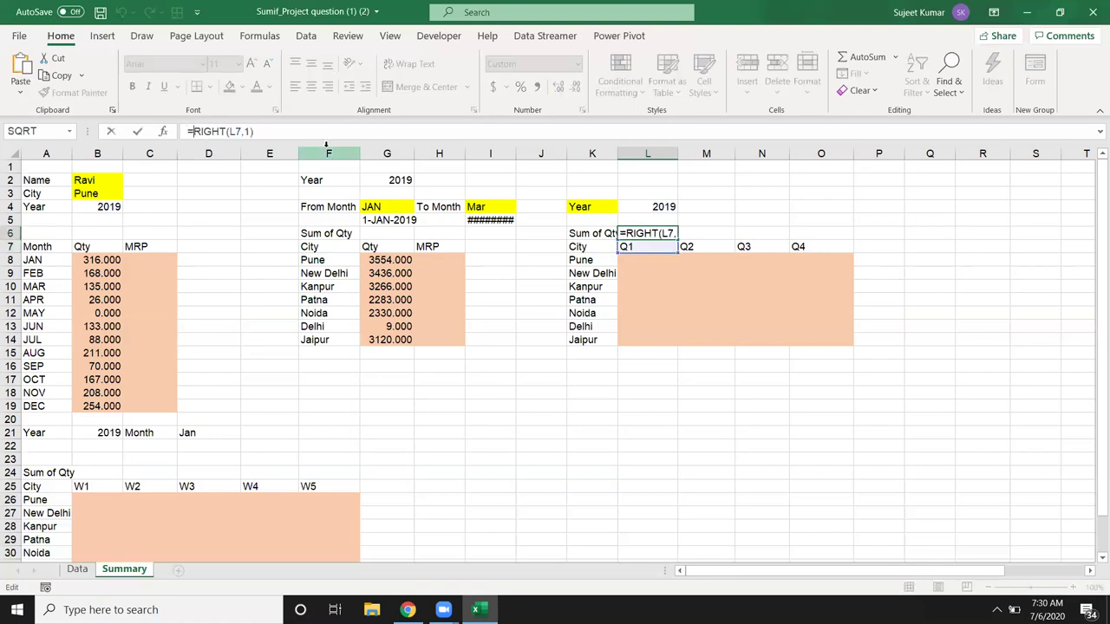
pyautogui.write('IF(')
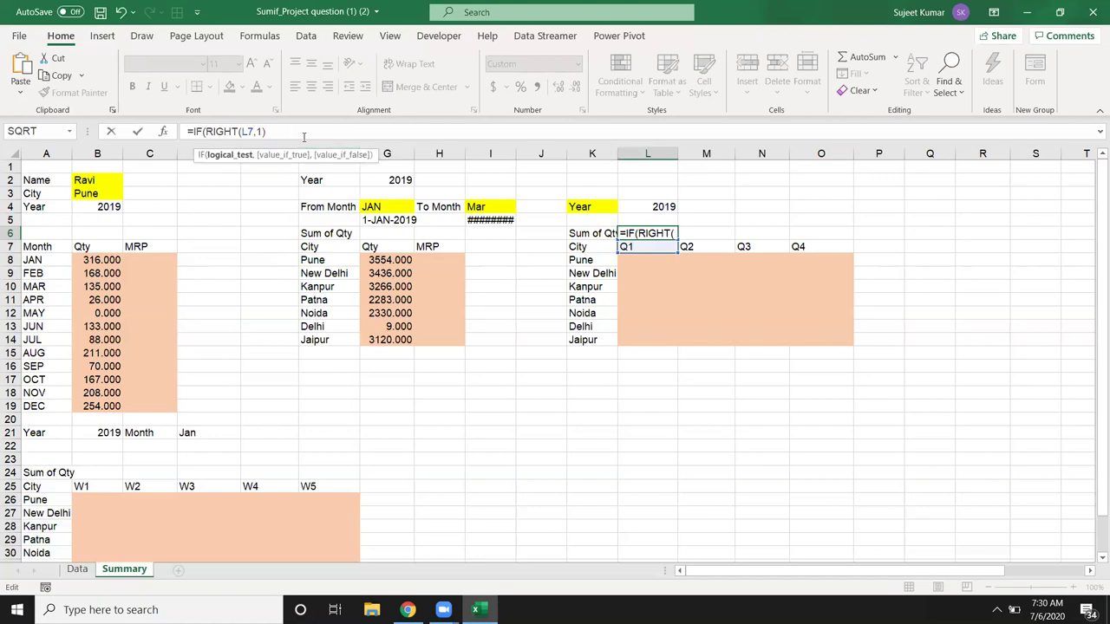
pyautogui.write(',"JAN",')
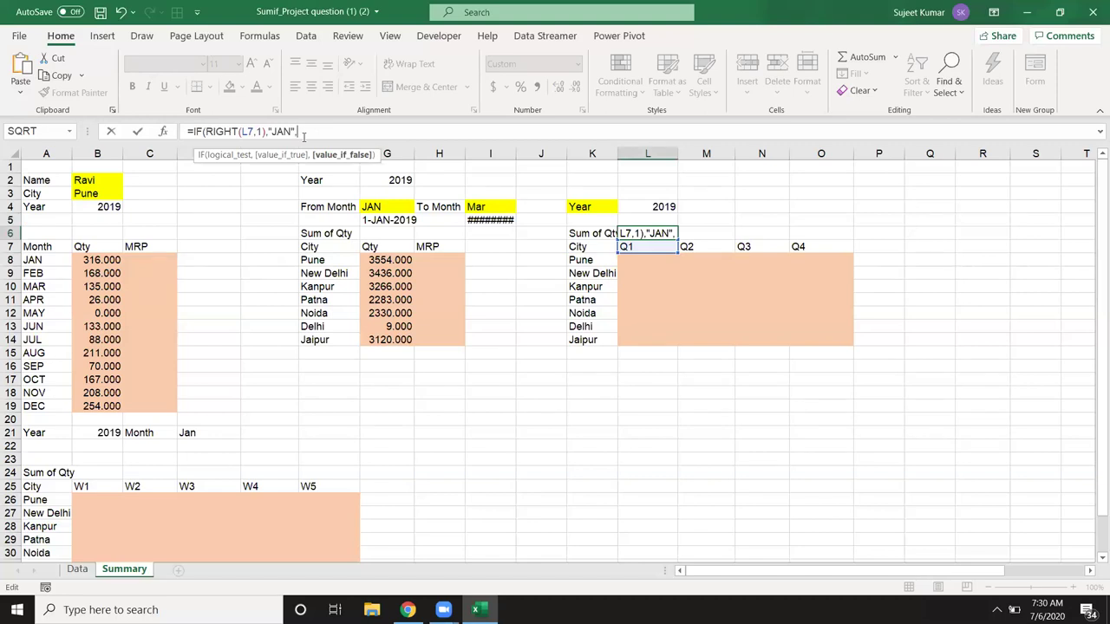
pyautogui.write('"APR",')
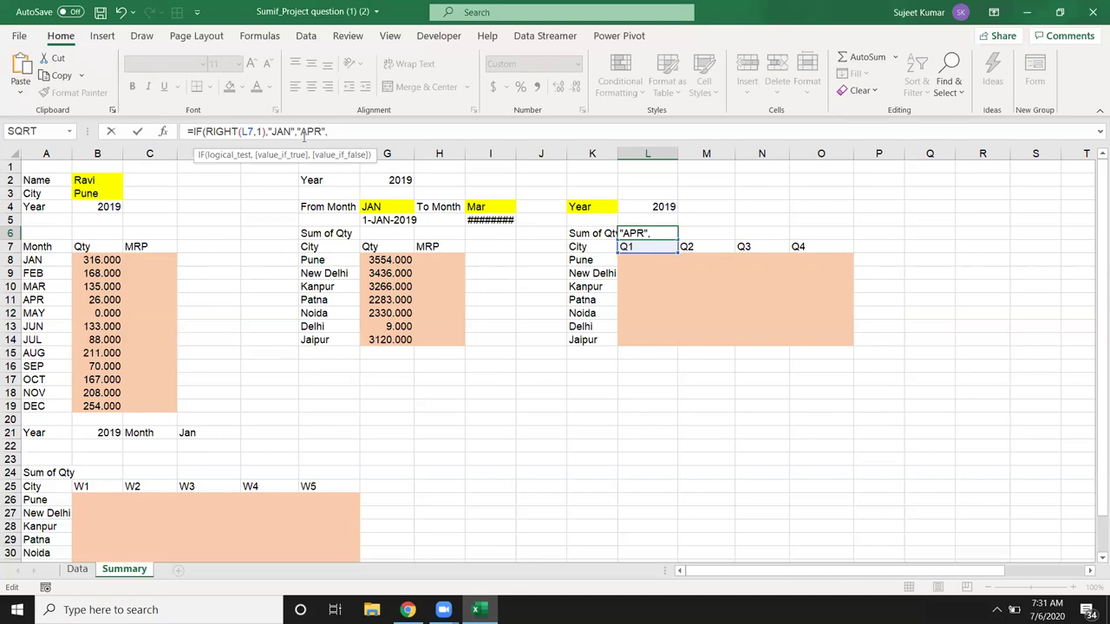
pyautogui.write('"JUL"')
pyautogui.write(',"S')
pyautogui.press('BackSpace')
pyautogui.write('Oct")')
pyautogui.press('Return')
pyautogui.press('Return')
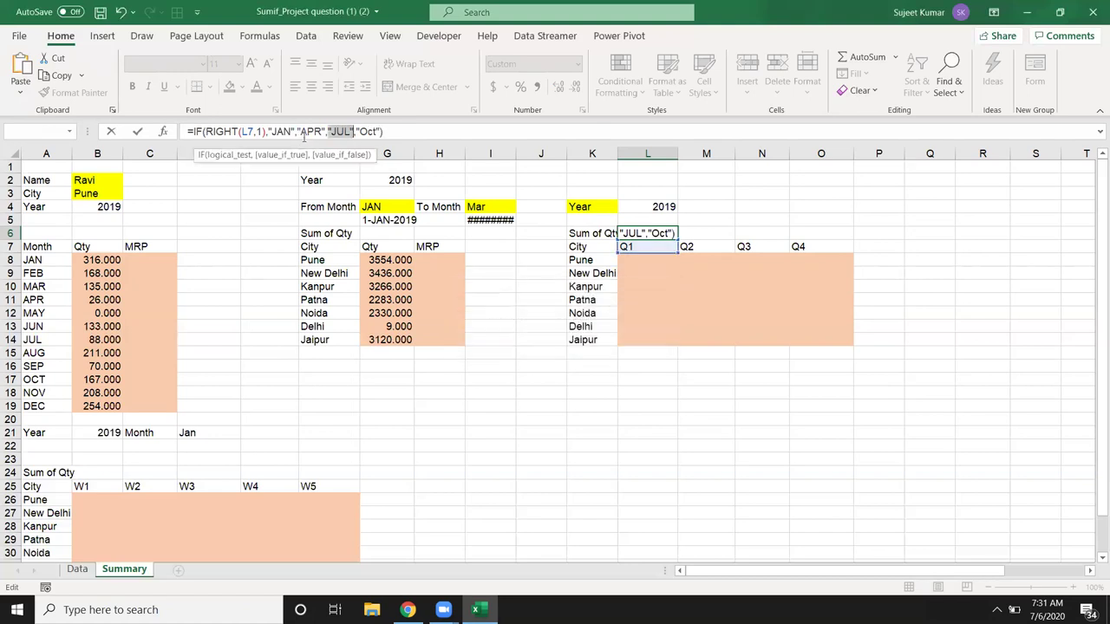
# Step: Replace IF with CHOOSE in L6 so the formula returns JAN
pyautogui.press('Left')
pyautogui.press('Left')
pyautogui.press('End')
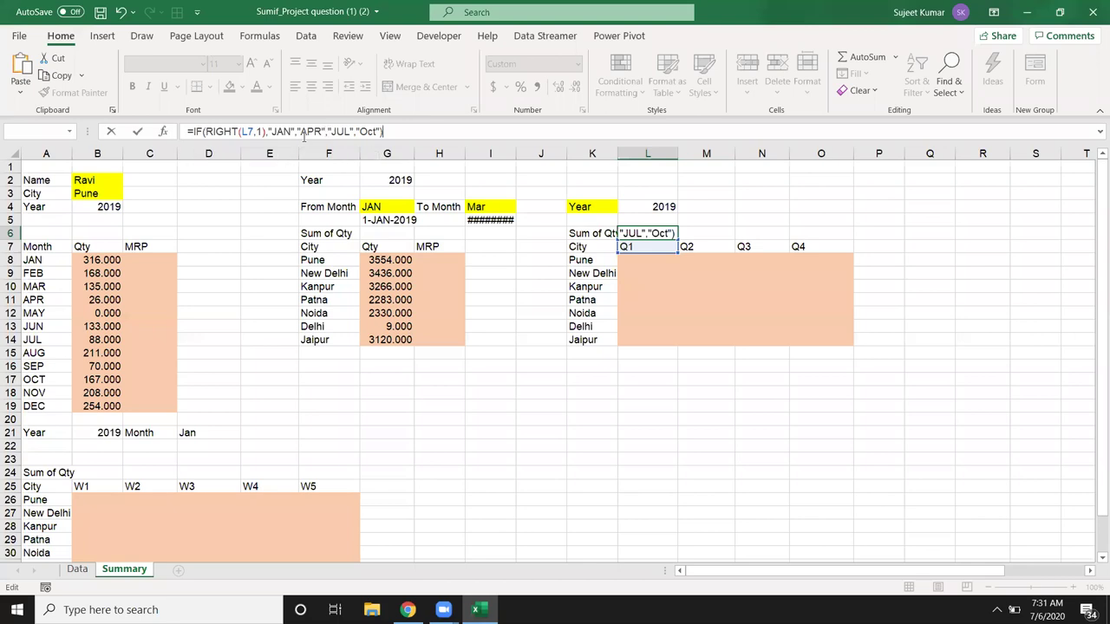
pyautogui.press('Left')
pyautogui.press('Left')
pyautogui.press('Left')
pyautogui.press('Left')
pyautogui.press('Left')
pyautogui.press('Left')
pyautogui.press('Left')
pyautogui.press('Left')
pyautogui.press('Left')
pyautogui.press('Left')
pyautogui.press('Left')
pyautogui.press('Left')
pyautogui.press('Delete')
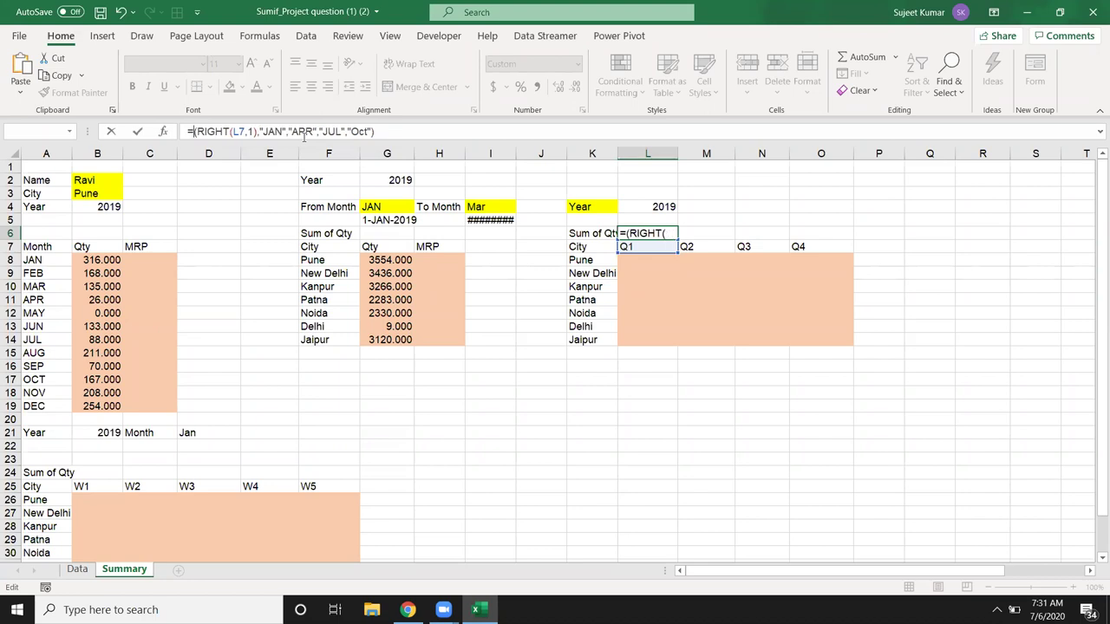
pyautogui.write('cho')
pyautogui.press('Tab')
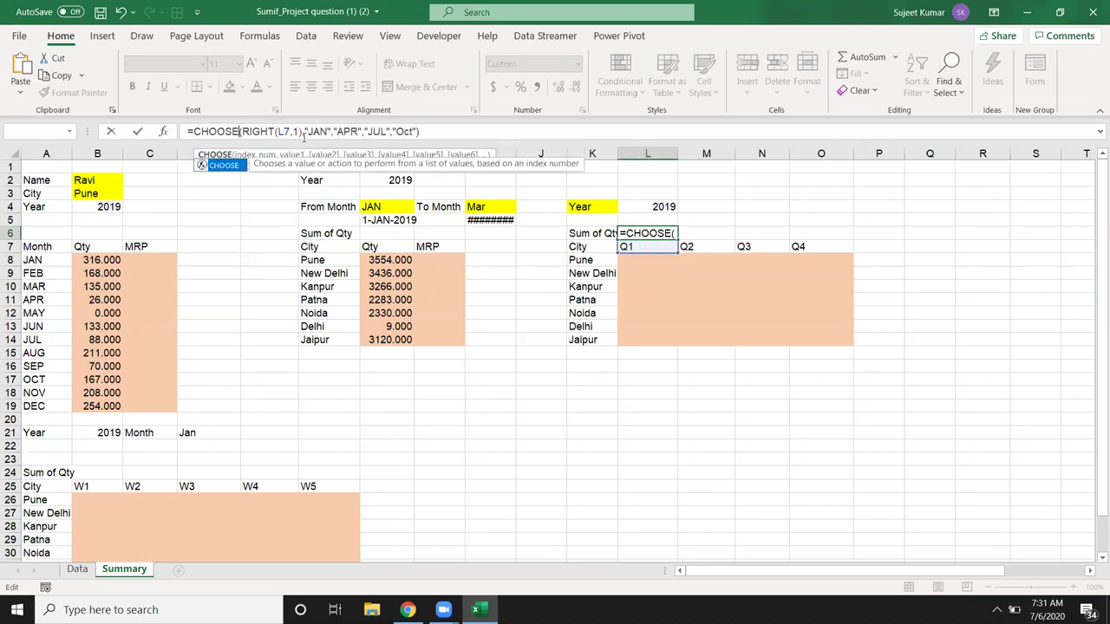
pyautogui.press('Return')
pyautogui.press('Up')
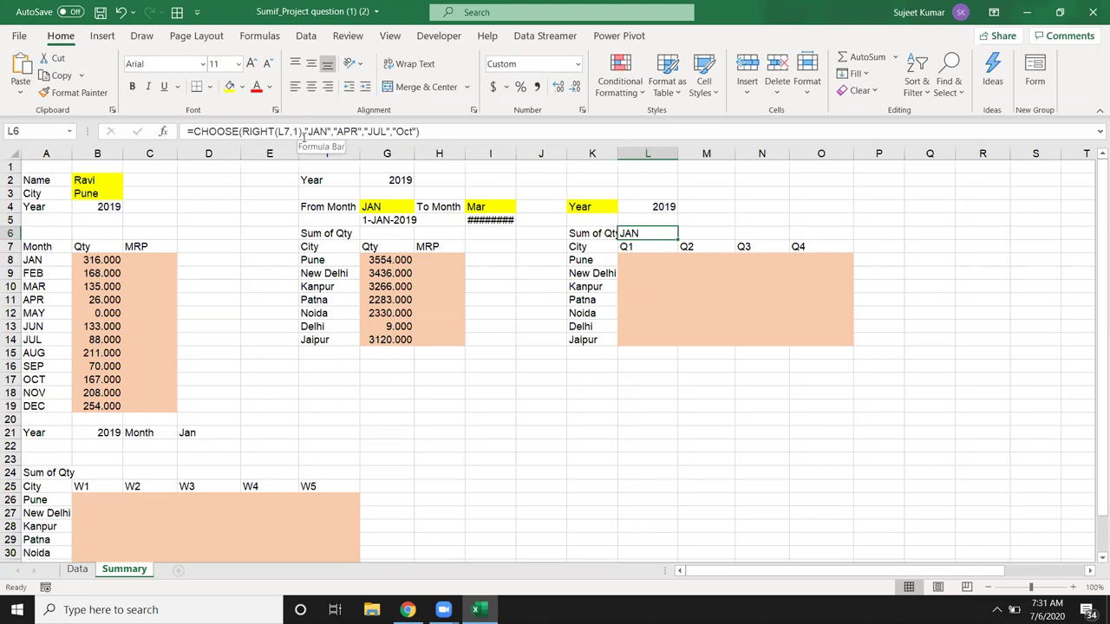
# Step: Extend L6 to ="1-"&CHOOSE(...)&"-"&L4 so it reads 1-JAN-2019
pyautogui.click(197, 136)
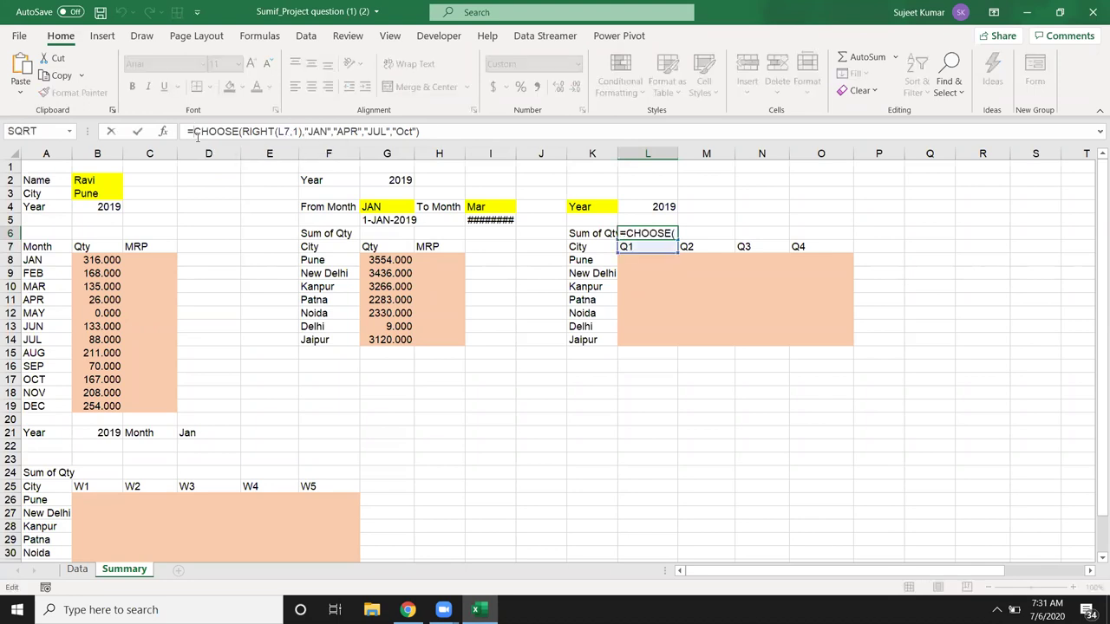
pyautogui.write('"1-')
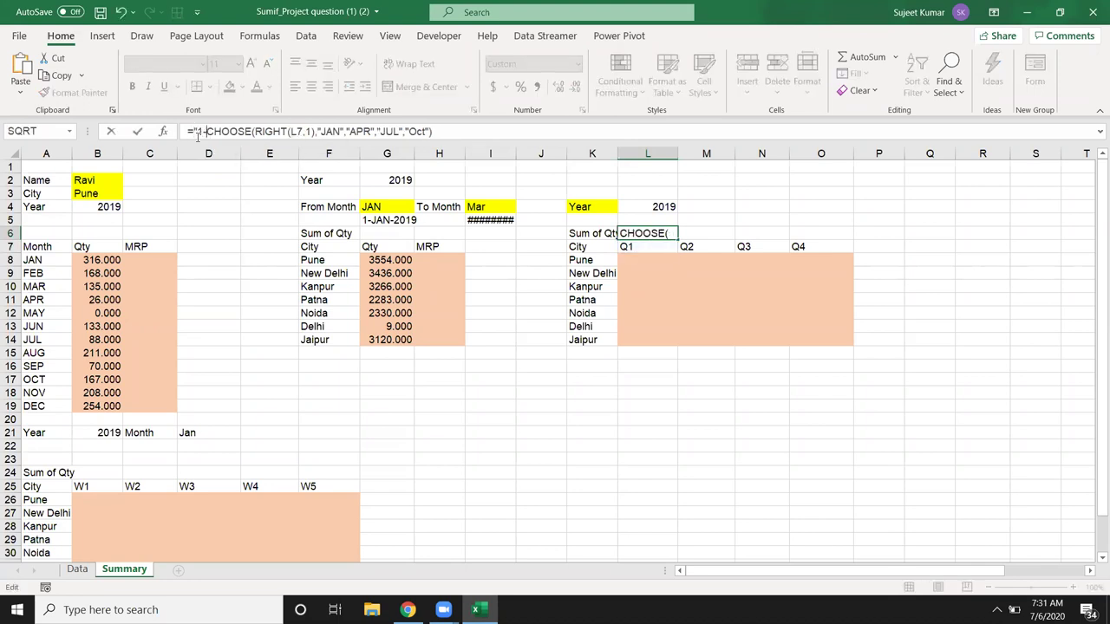
pyautogui.write('"')
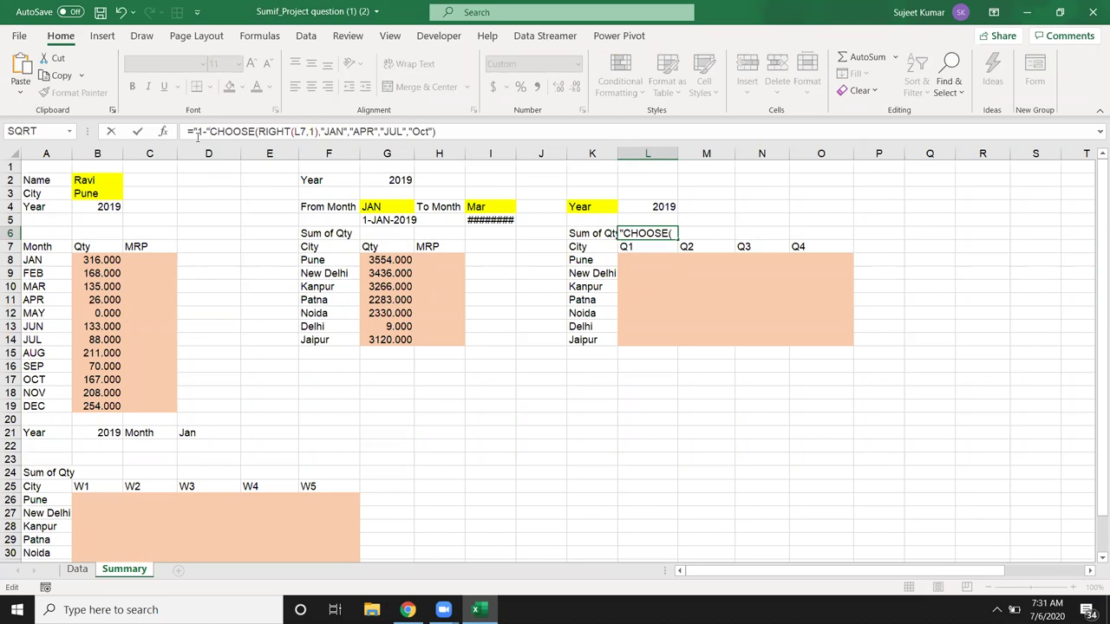
pyautogui.write('&')
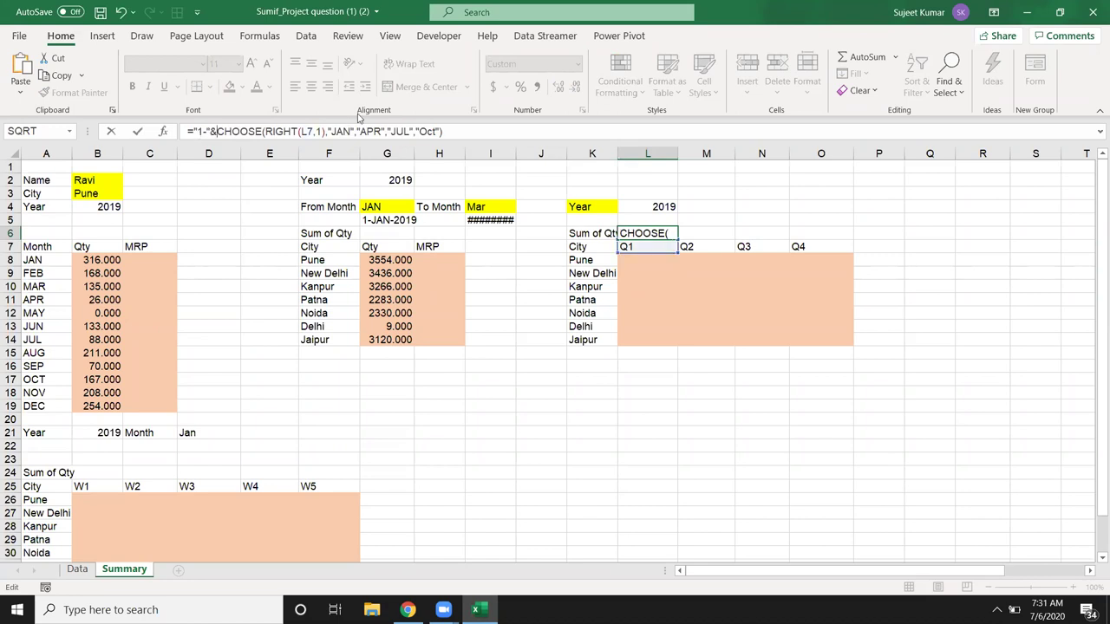
pyautogui.click(490, 132)
pyautogui.write('&"-')
pyautogui.write('"&')
pyautogui.click(666, 206)
pyautogui.press('Return')
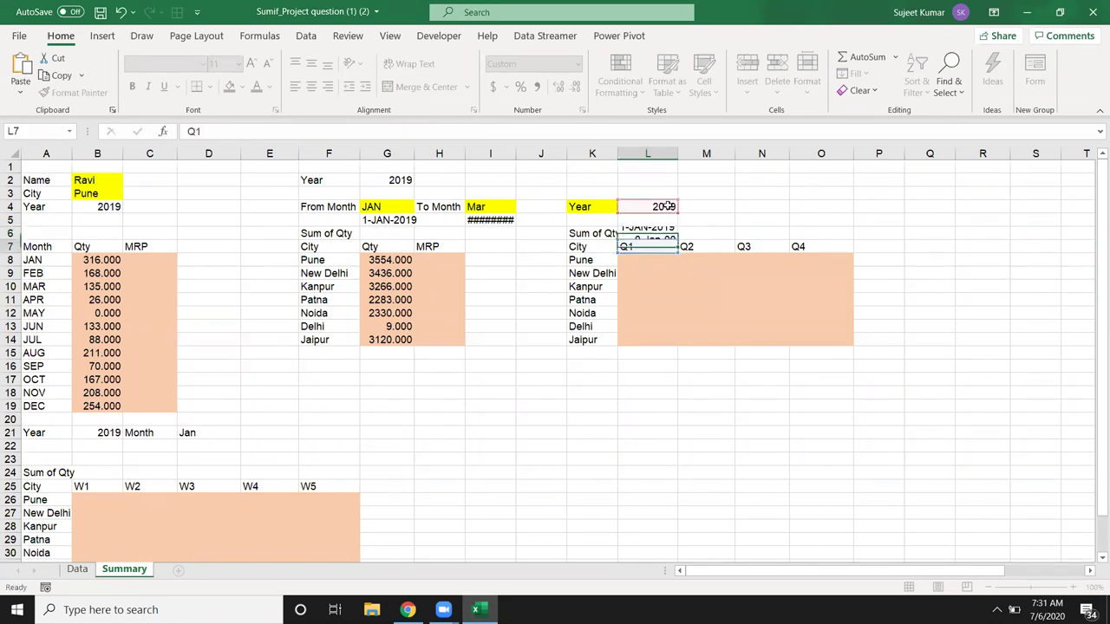
pyautogui.press('Up')
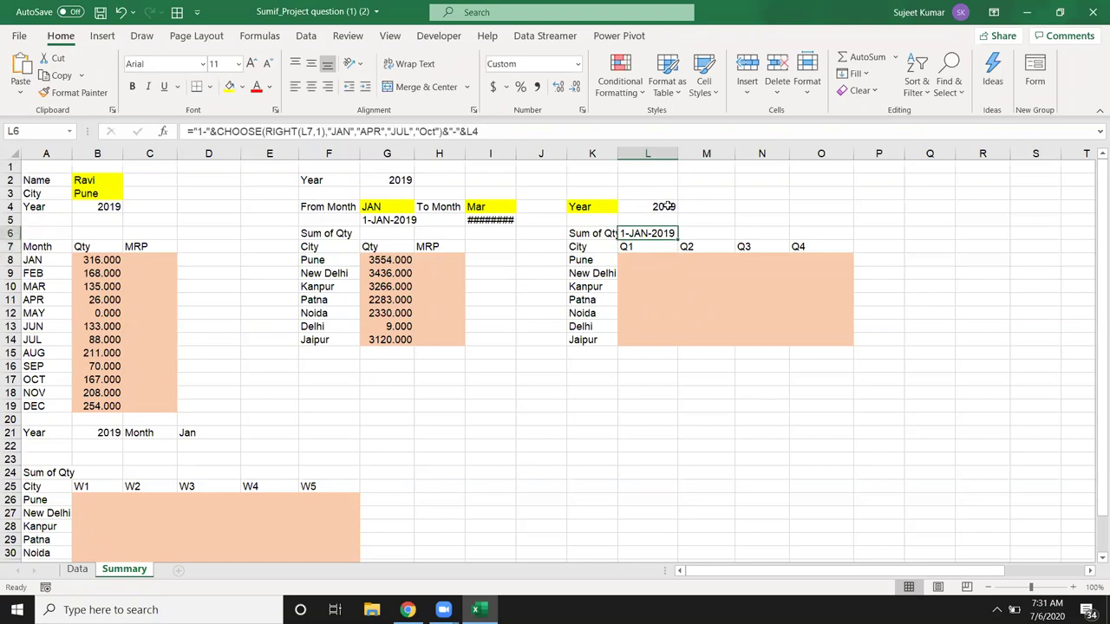
pyautogui.press('Down')
pyautogui.press('Down')
# Step: Start a SUMIFS in L8 summing Data!C:C where Data!B:B matches Pune in K8
pyautogui.write('=')
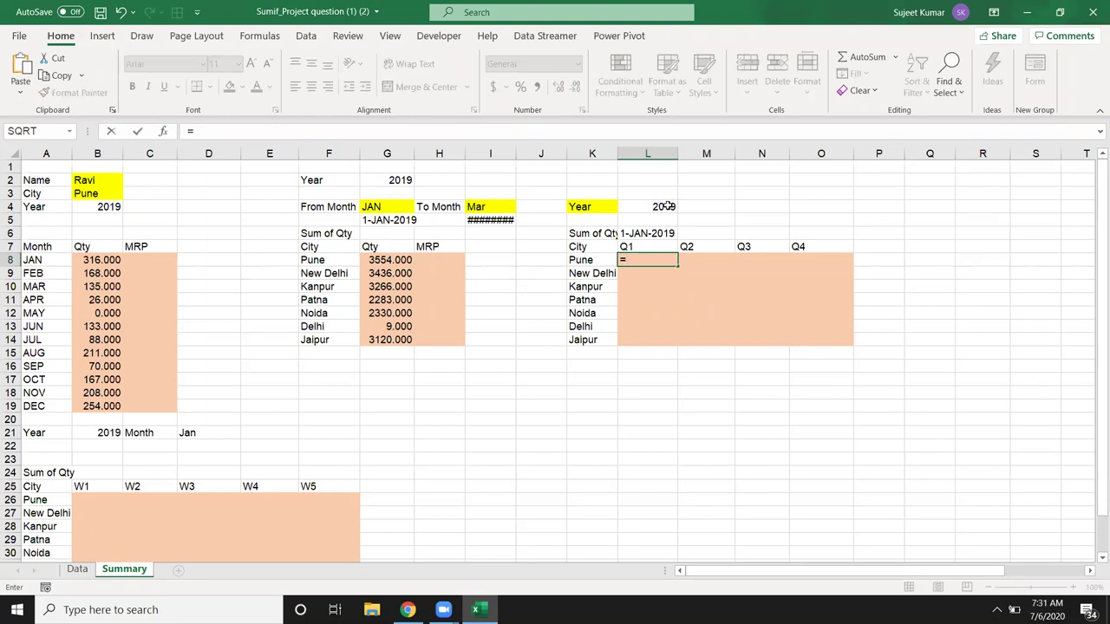
pyautogui.write('sum')
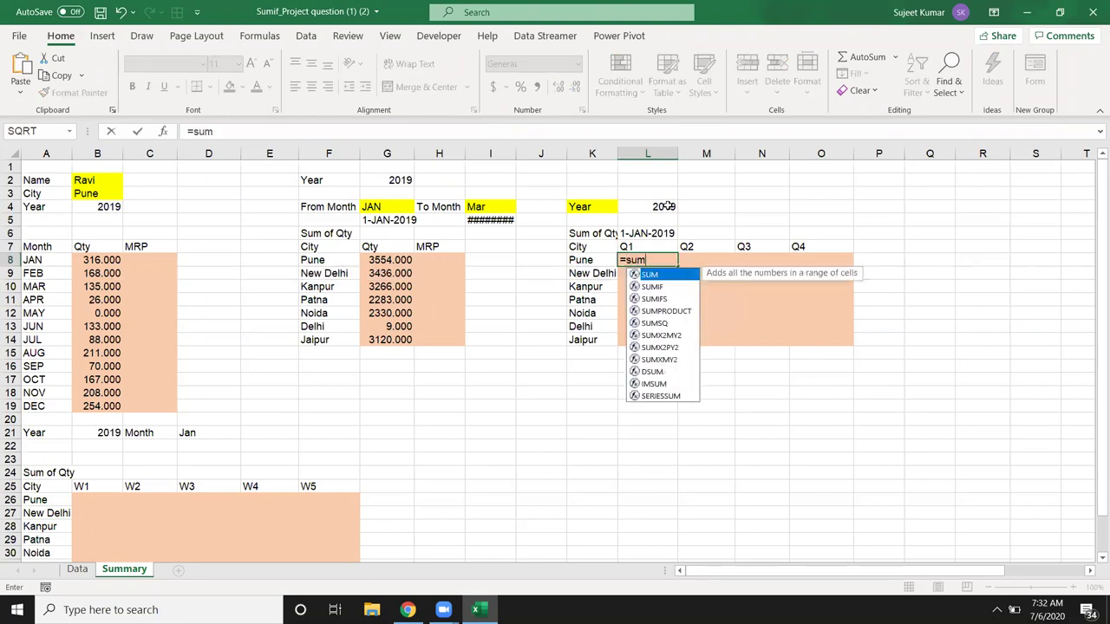
pyautogui.press('Down')
pyautogui.press('Down')
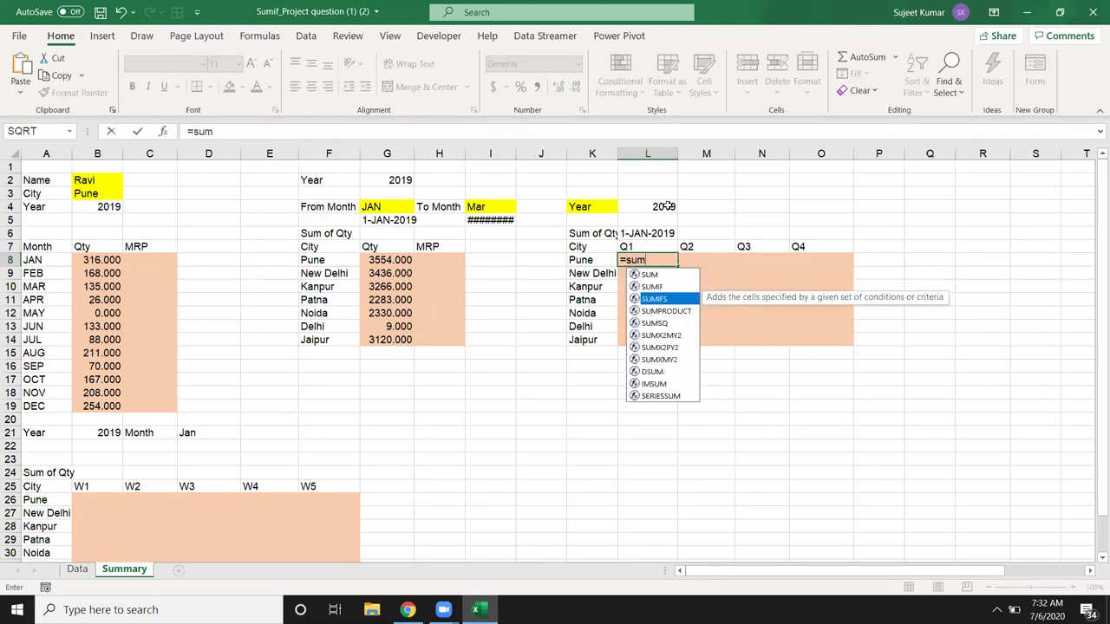
pyautogui.press('Tab')
pyautogui.click(78, 569)
pyautogui.click(186, 154)
pyautogui.write(',')
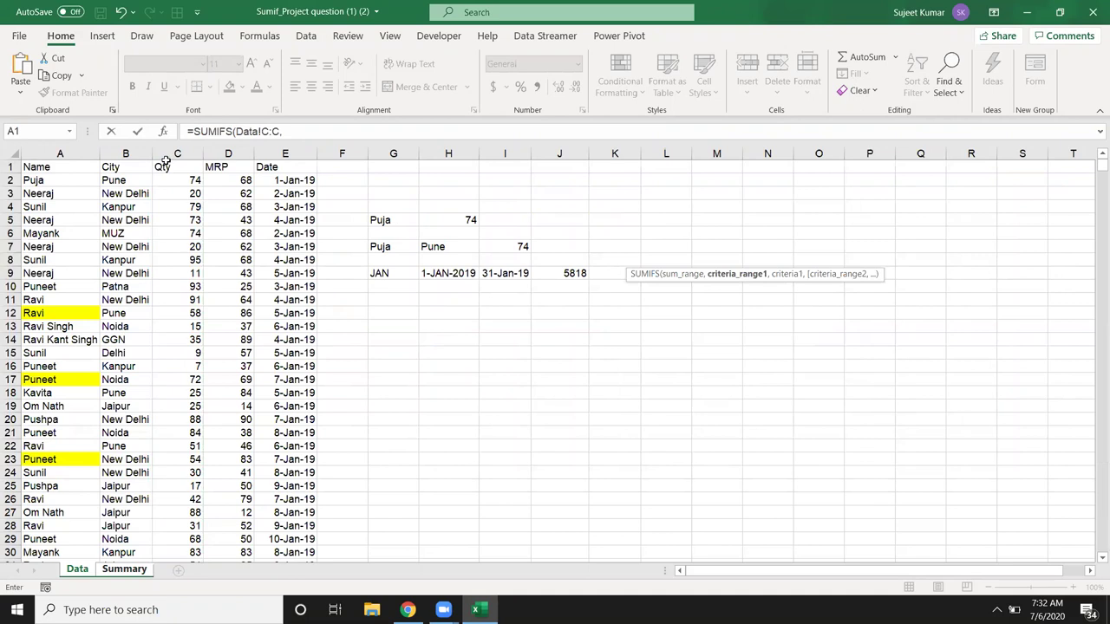
pyautogui.click(144, 154)
pyautogui.write(',')
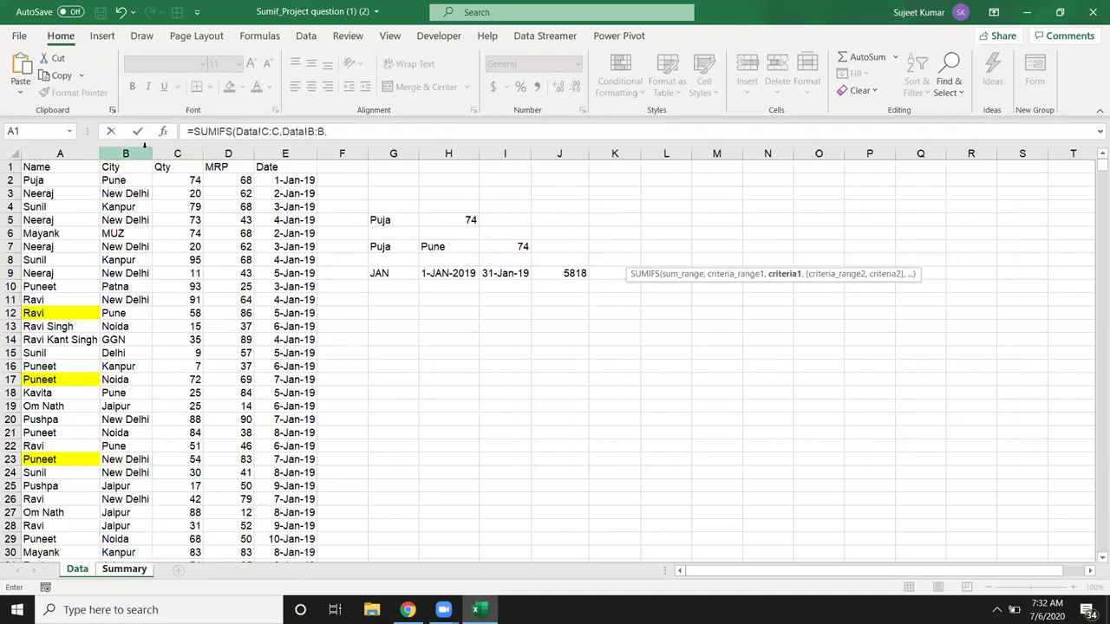
pyautogui.click(124, 569)
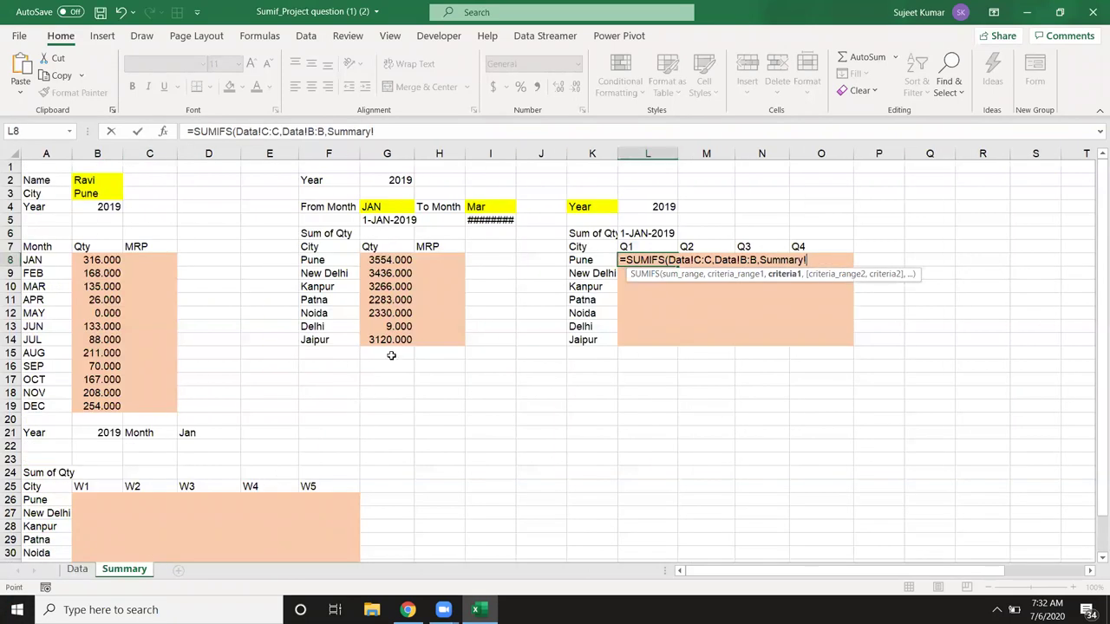
pyautogui.click(574, 259)
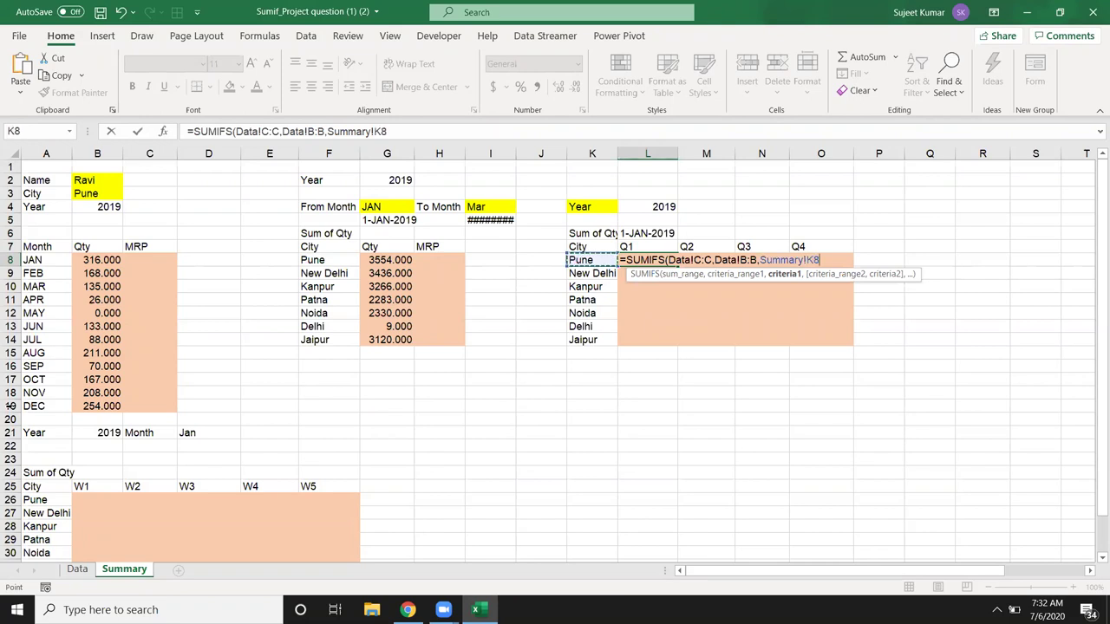
pyautogui.write(',')
# Step: Add the criterion that Data!E:E dates are on or after the quarter start in L6
pyautogui.click(77, 568)
pyautogui.click(285, 154)
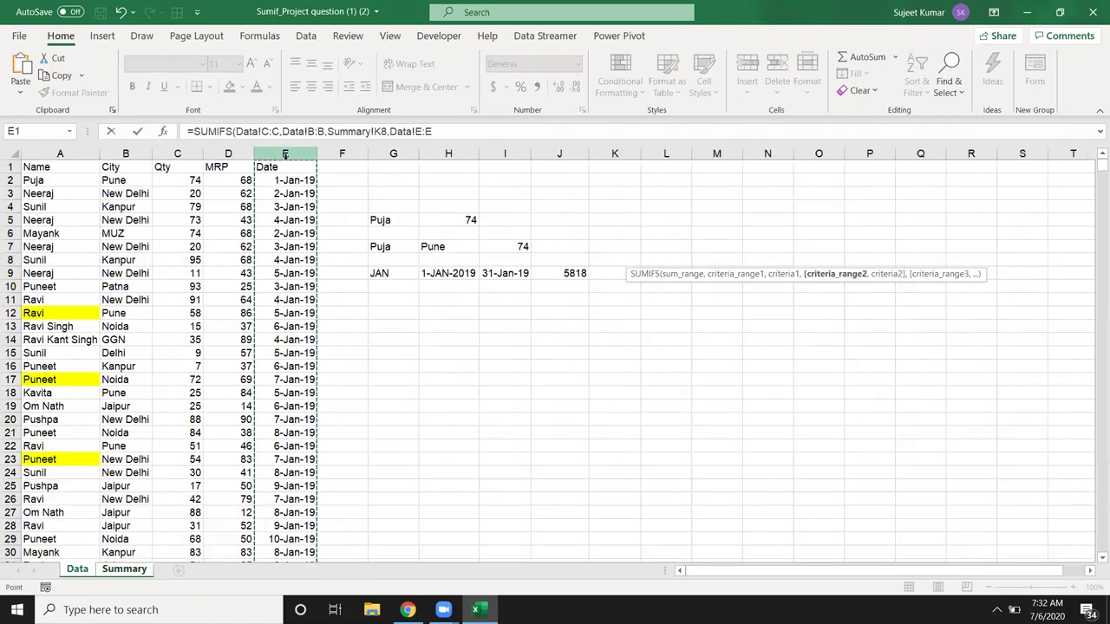
pyautogui.write(',">="')
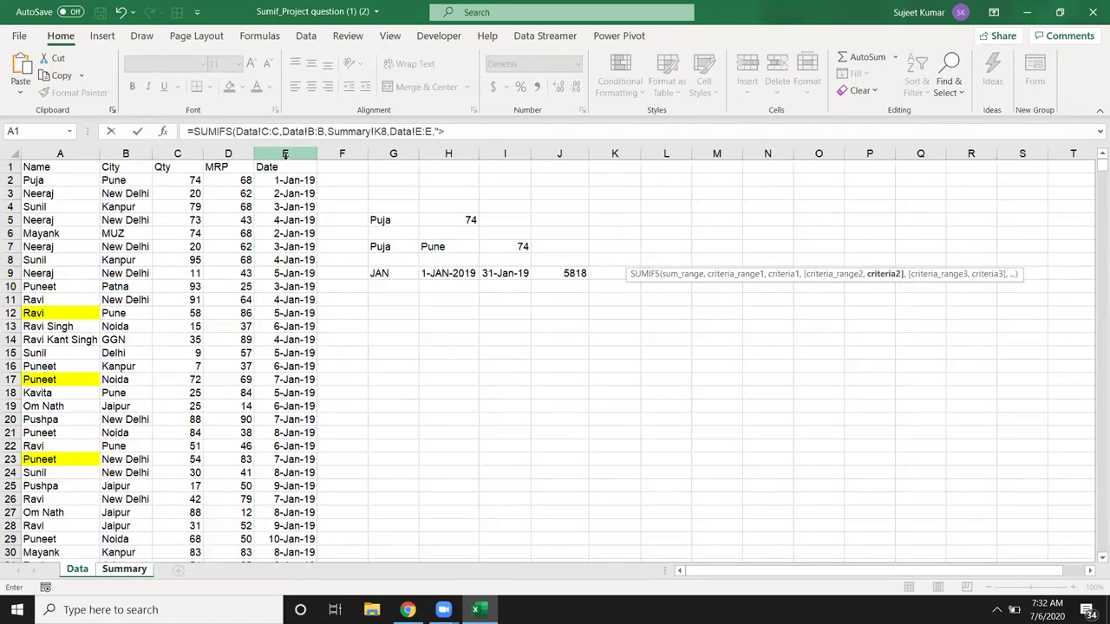
pyautogui.write('&')
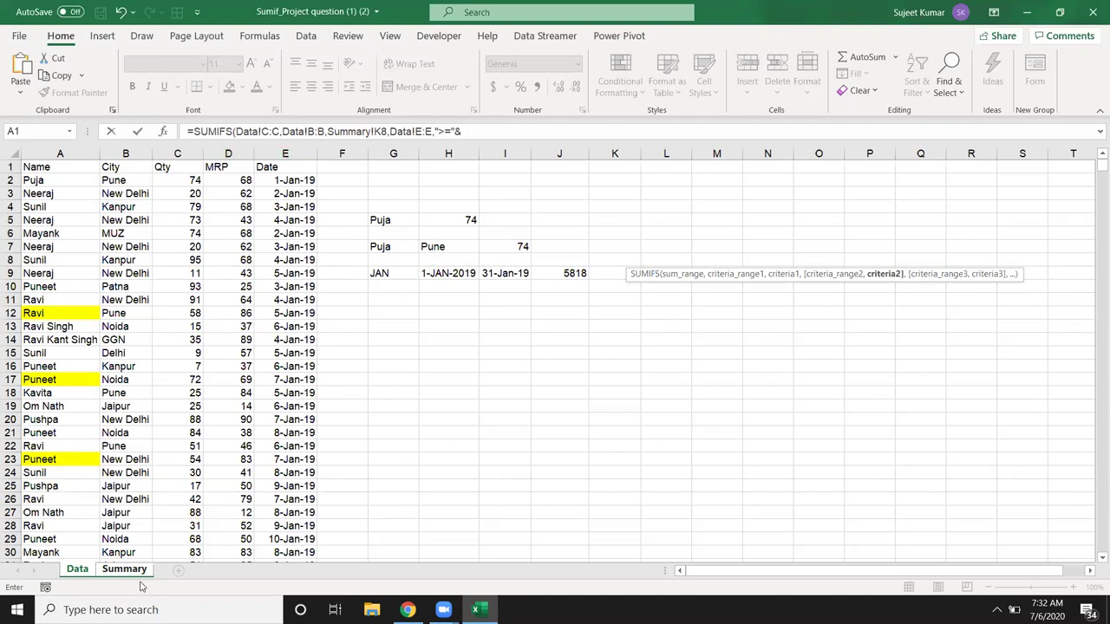
pyautogui.click(138, 572)
pyautogui.click(659, 233)
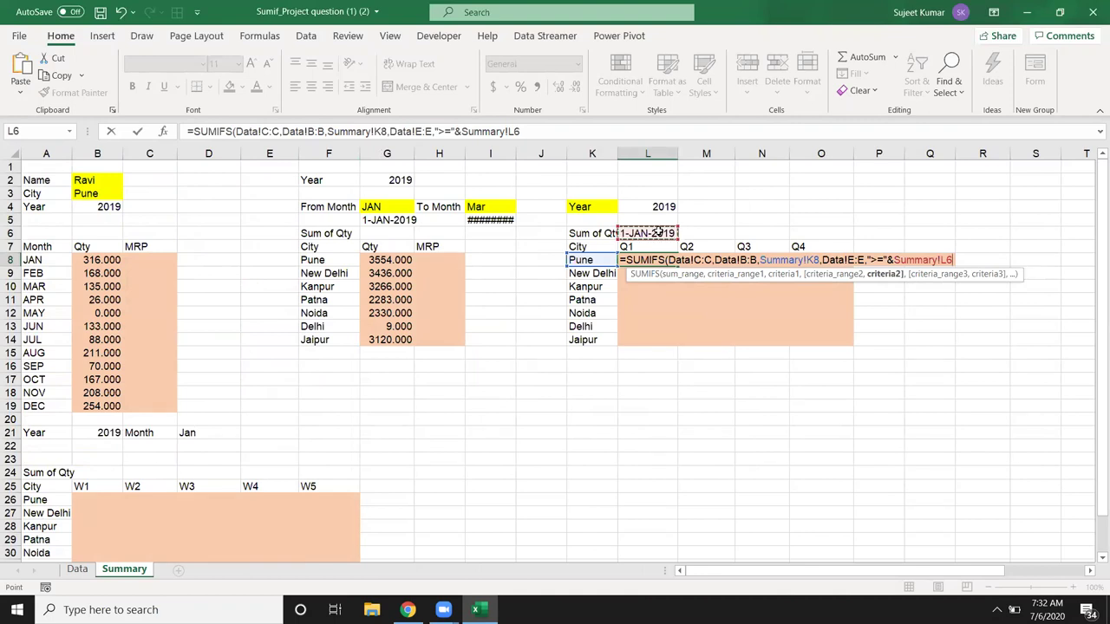
pyautogui.write(',')
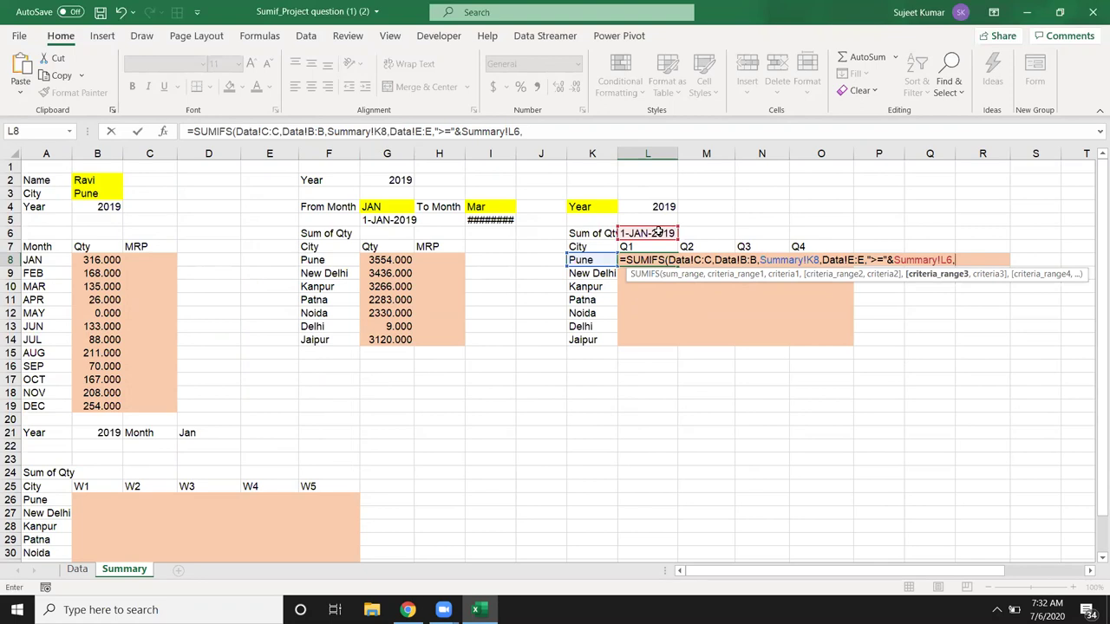
# Step: Add the Data!E:E <= EOMONTH(L6,2) criterion and accept Excel's correction, giving 3554
pyautogui.click(77, 569)
pyautogui.click(286, 154)
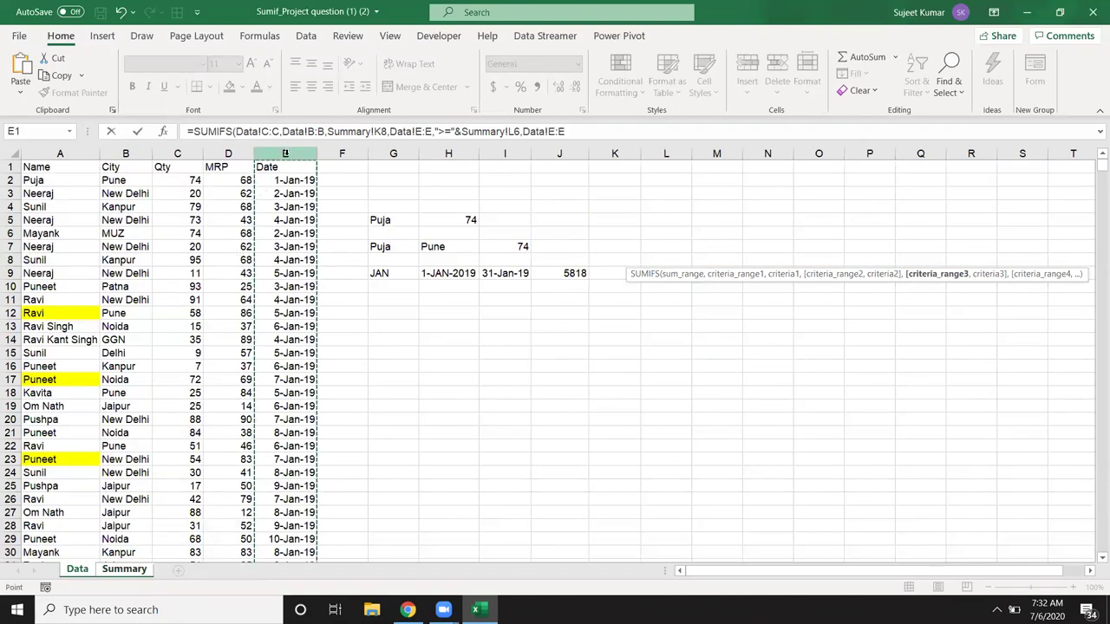
pyautogui.write(',"<="')
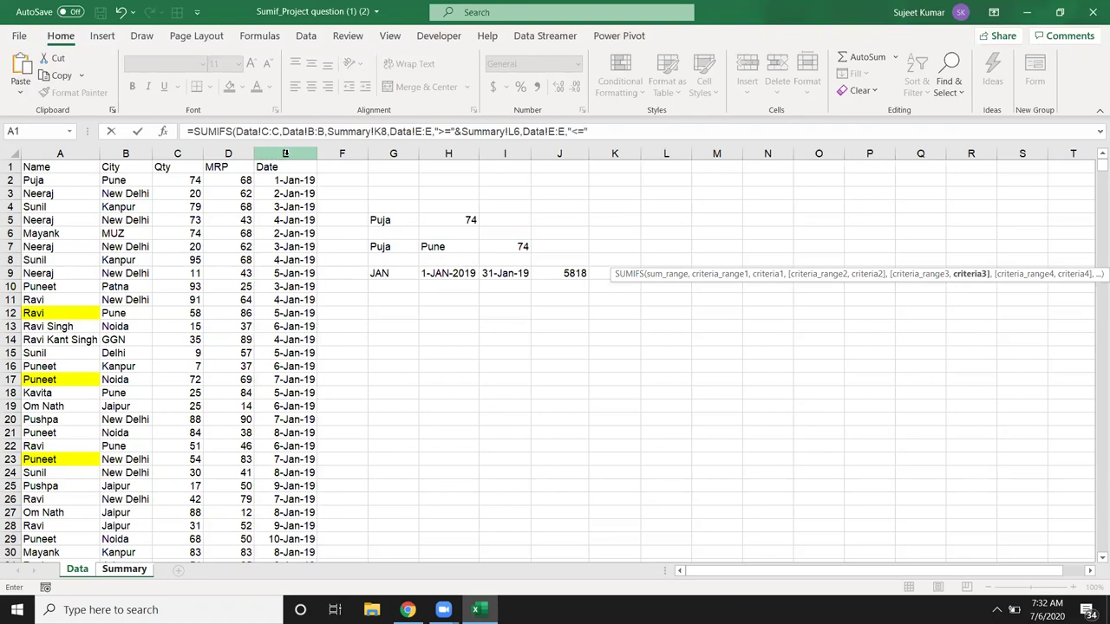
pyautogui.write('&')
pyautogui.write('eo')
pyautogui.press('Tab')
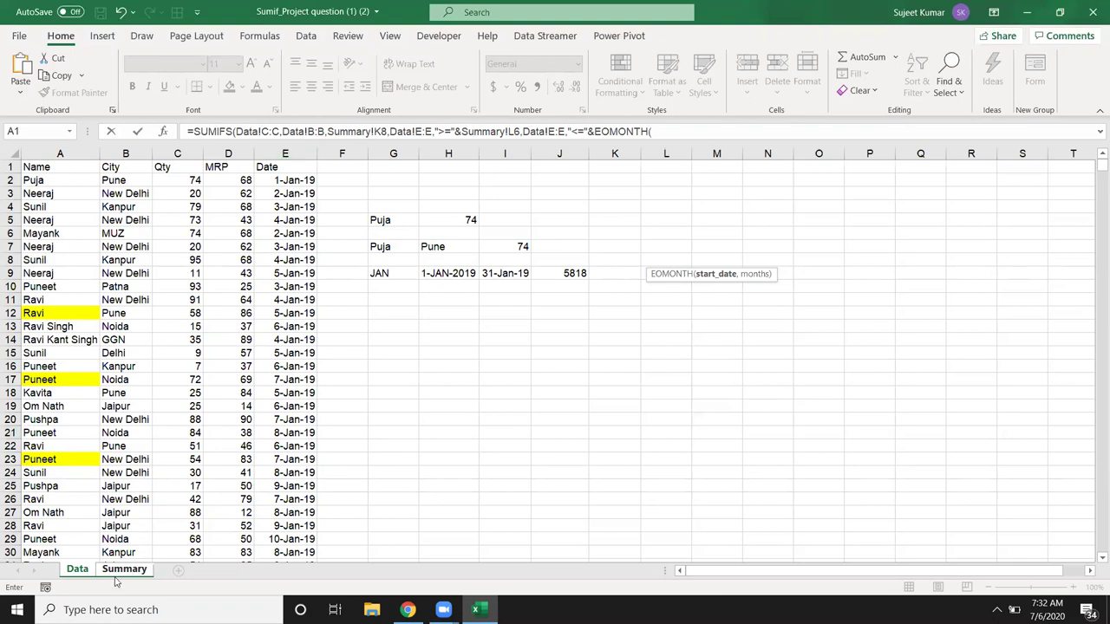
pyautogui.click(116, 576)
pyautogui.click(648, 232)
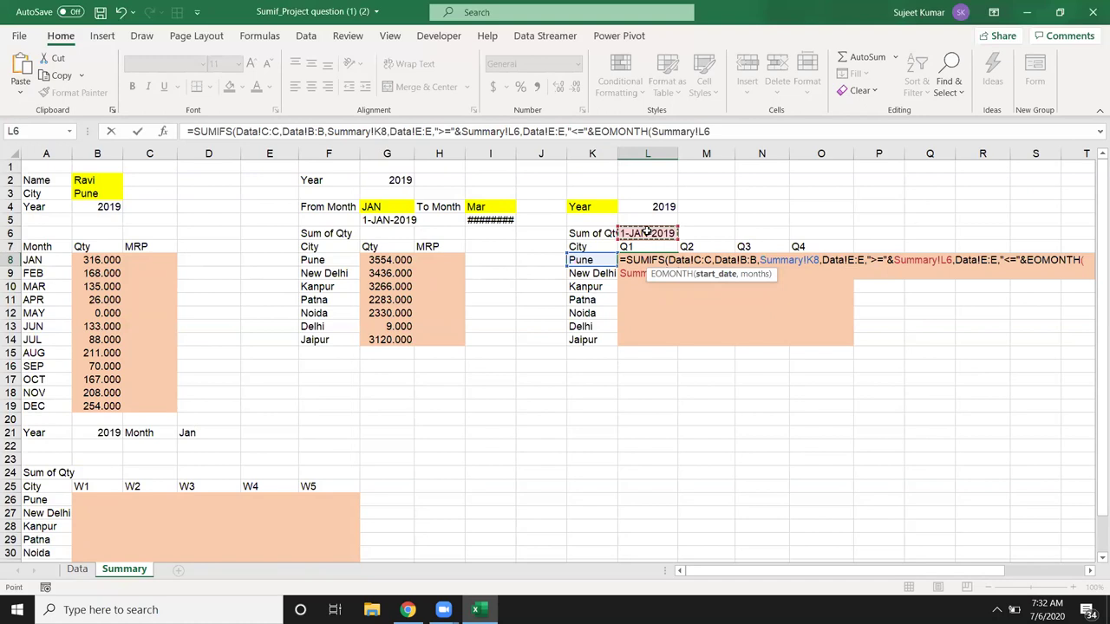
pyautogui.write(',2')
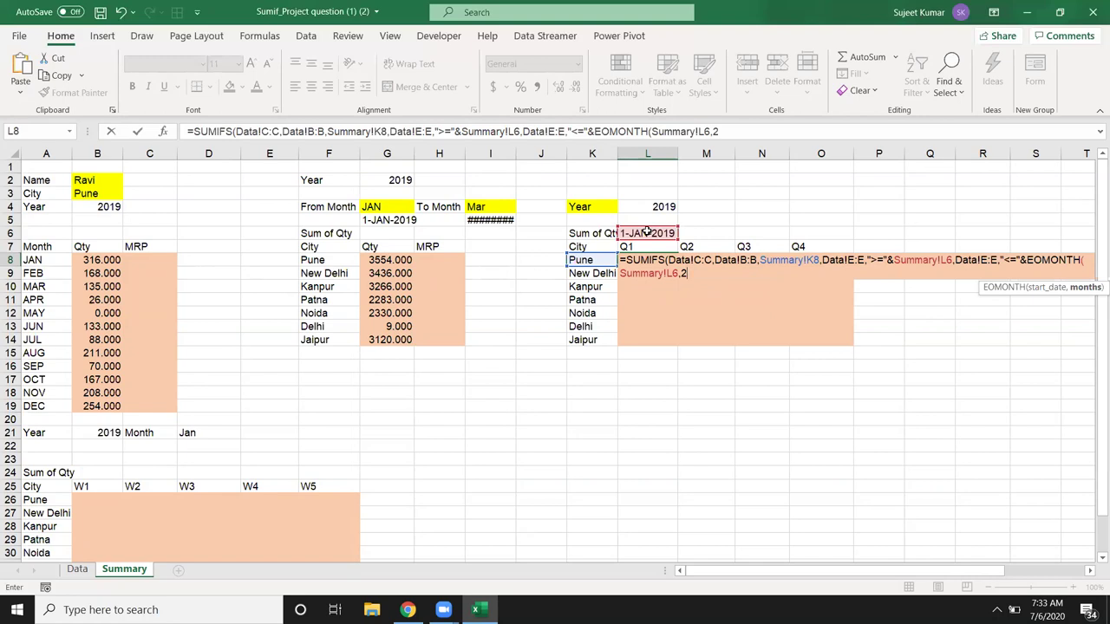
pyautogui.write(')')
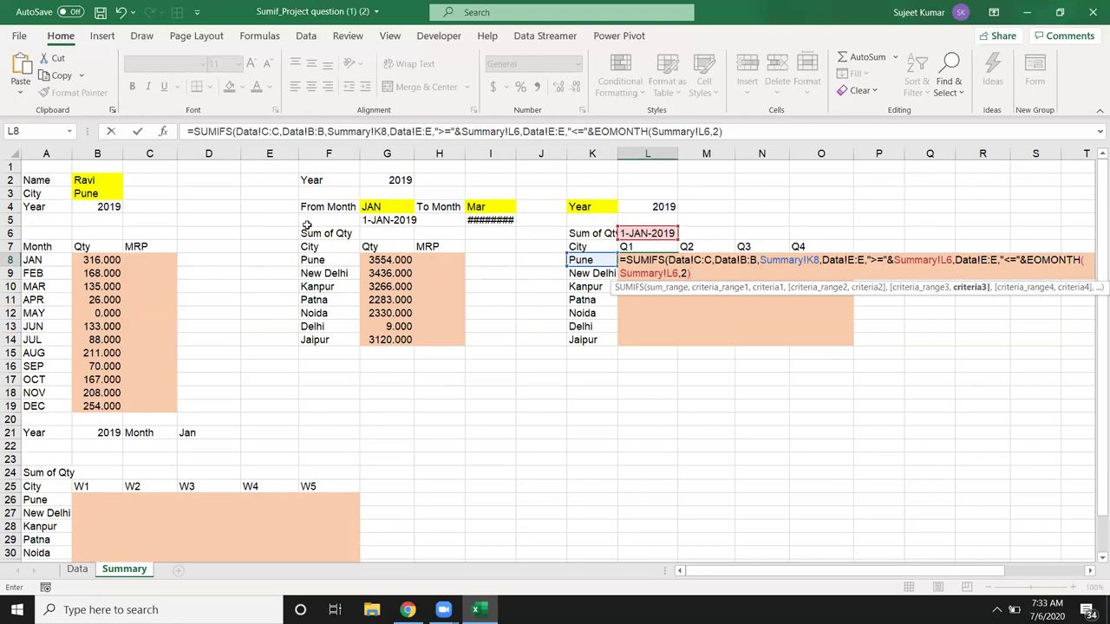
pyautogui.press('Return')
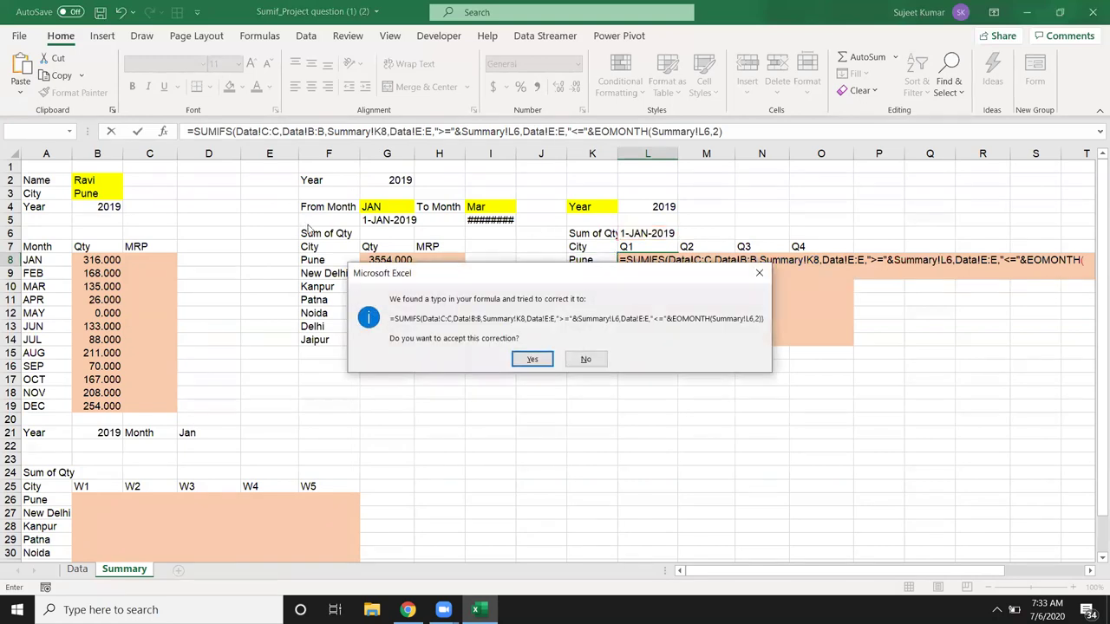
pyautogui.press('Return')
pyautogui.press('Up')
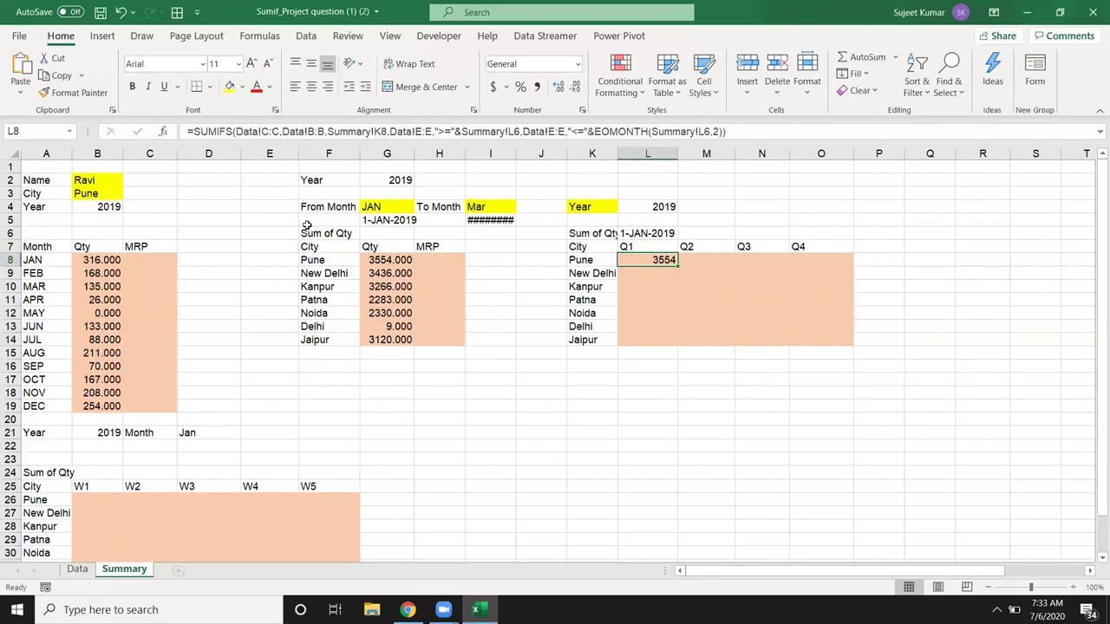
pyautogui.press('Up')
pyautogui.press('Up')
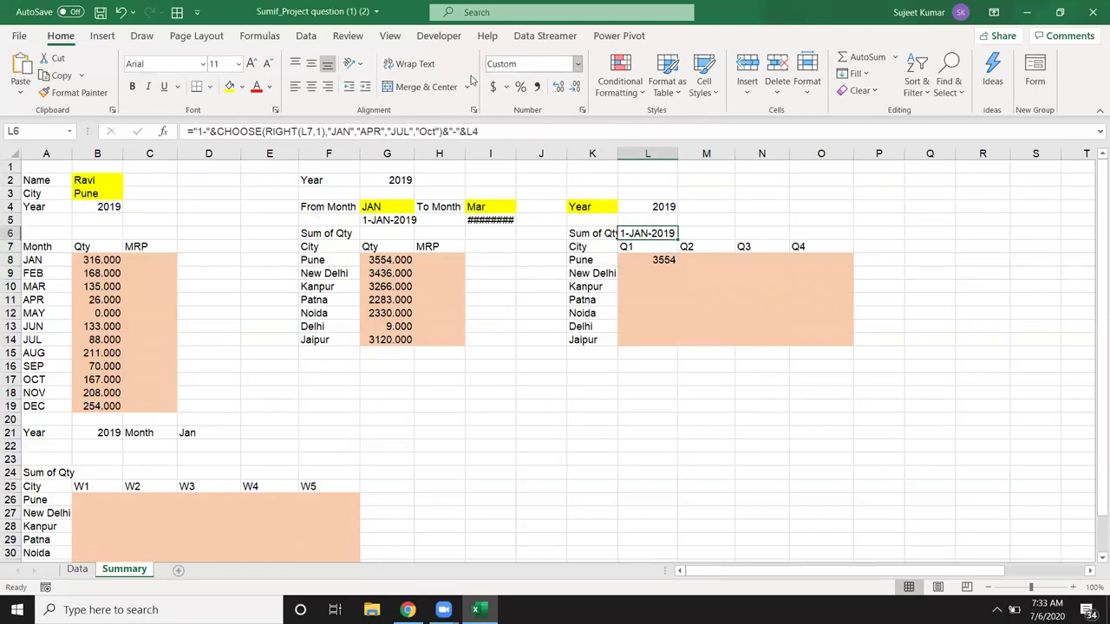
pyautogui.click(306, 128)
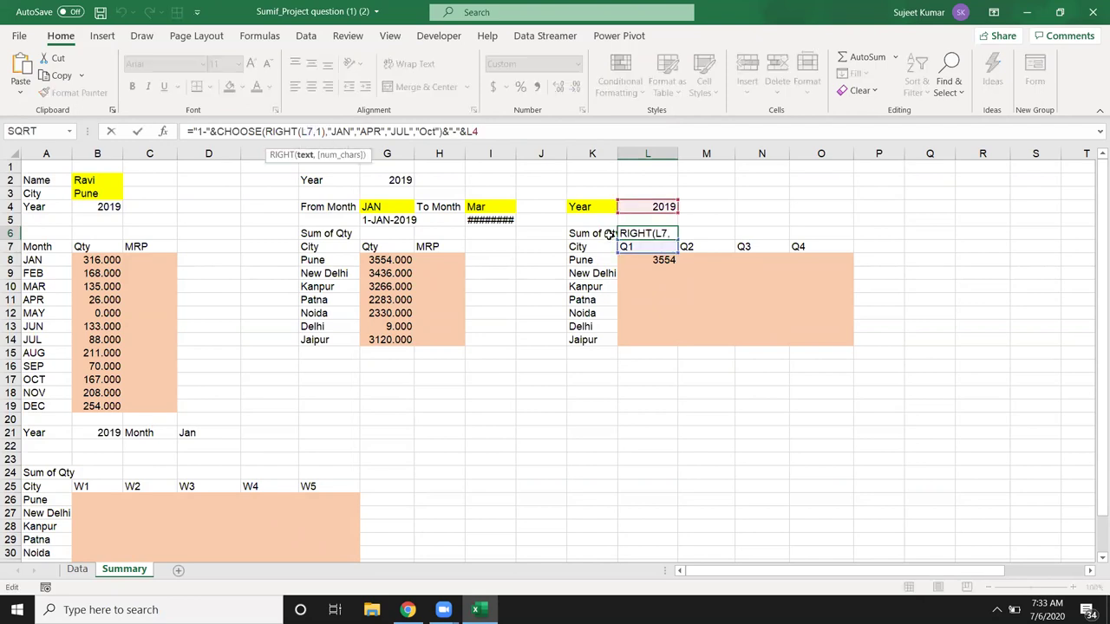
# Step: Lock L6's references as L$7 and $L$4, then copy the formula's text
pyautogui.write('$')
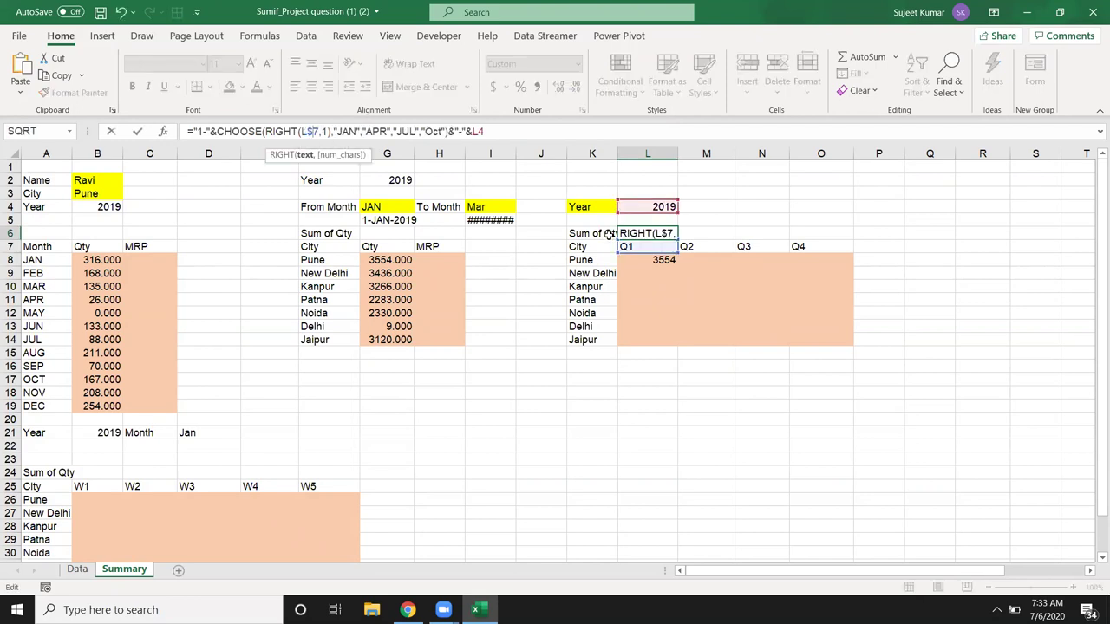
pyautogui.click(487, 132)
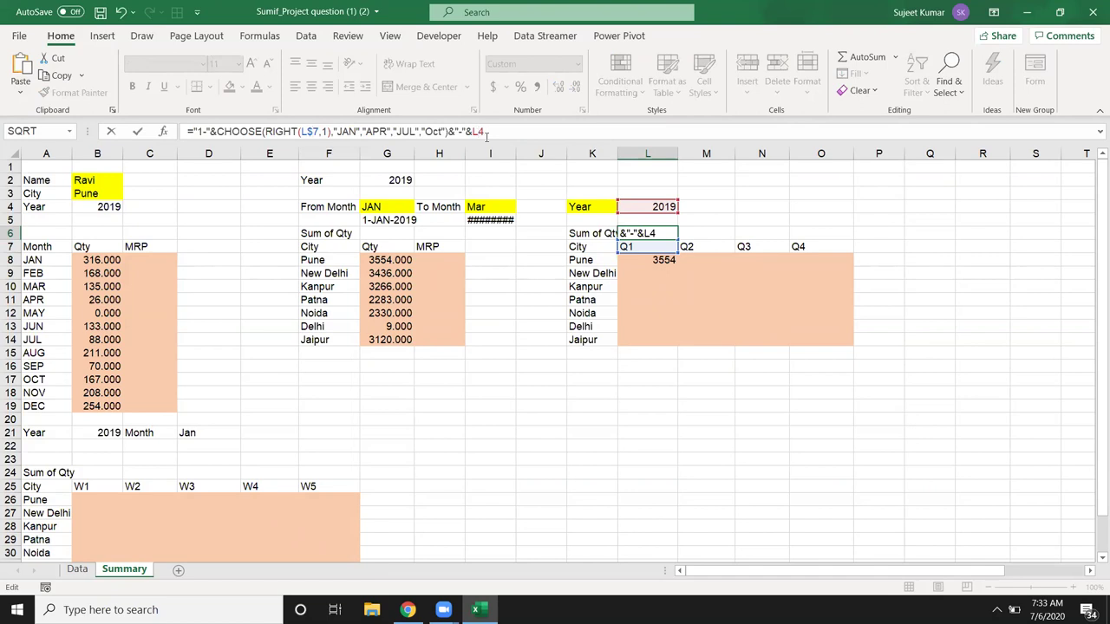
pyautogui.press('F4')
pyautogui.press('Return')
pyautogui.press('Up')
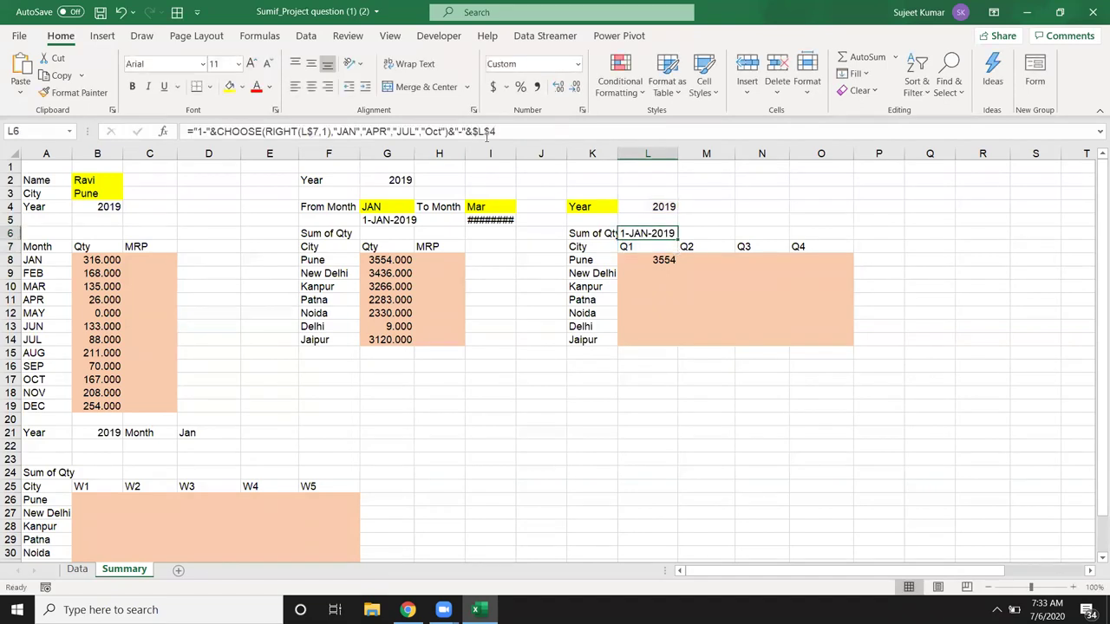
pyautogui.moveTo(189, 131); pyautogui.dragTo(593, 156)
pyautogui.hotkey('ctrl', 'c')
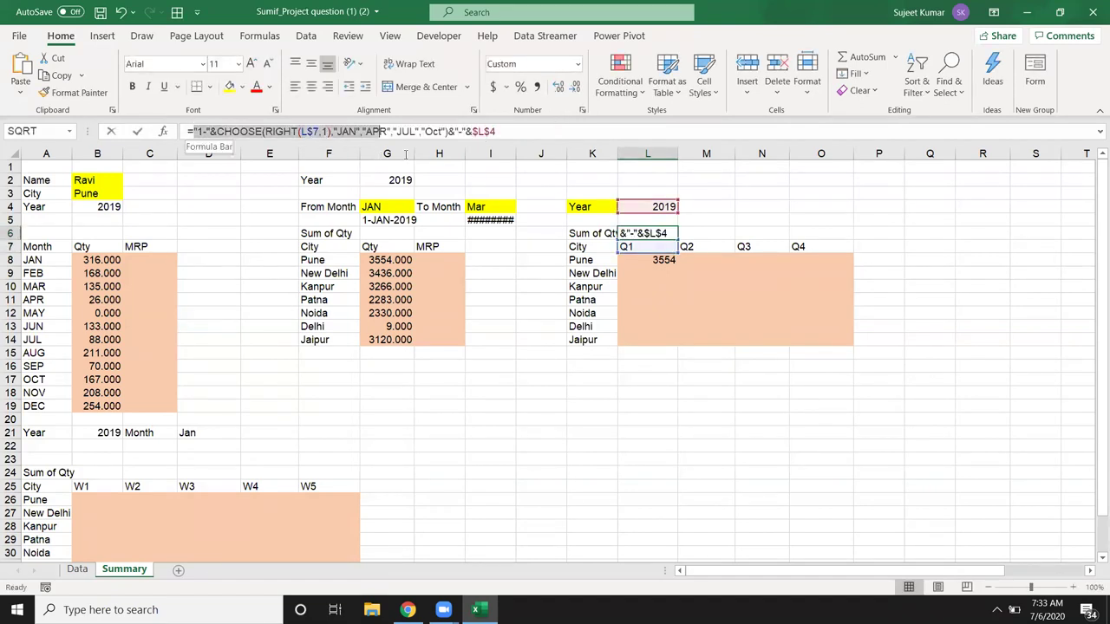
pyautogui.press('Escape')
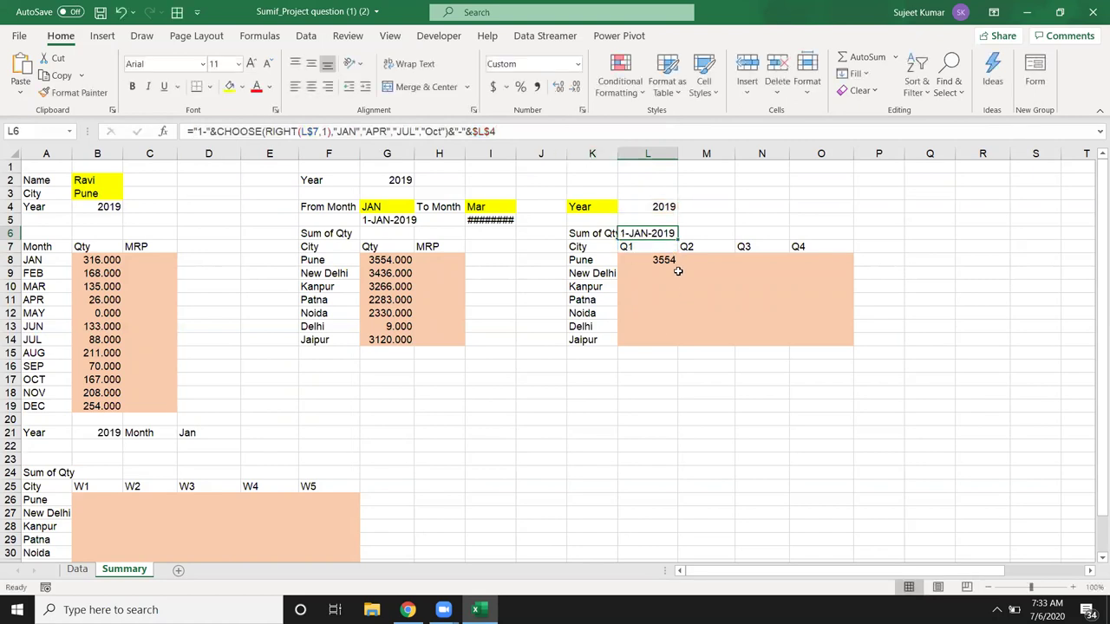
pyautogui.doubleClick(668, 260)
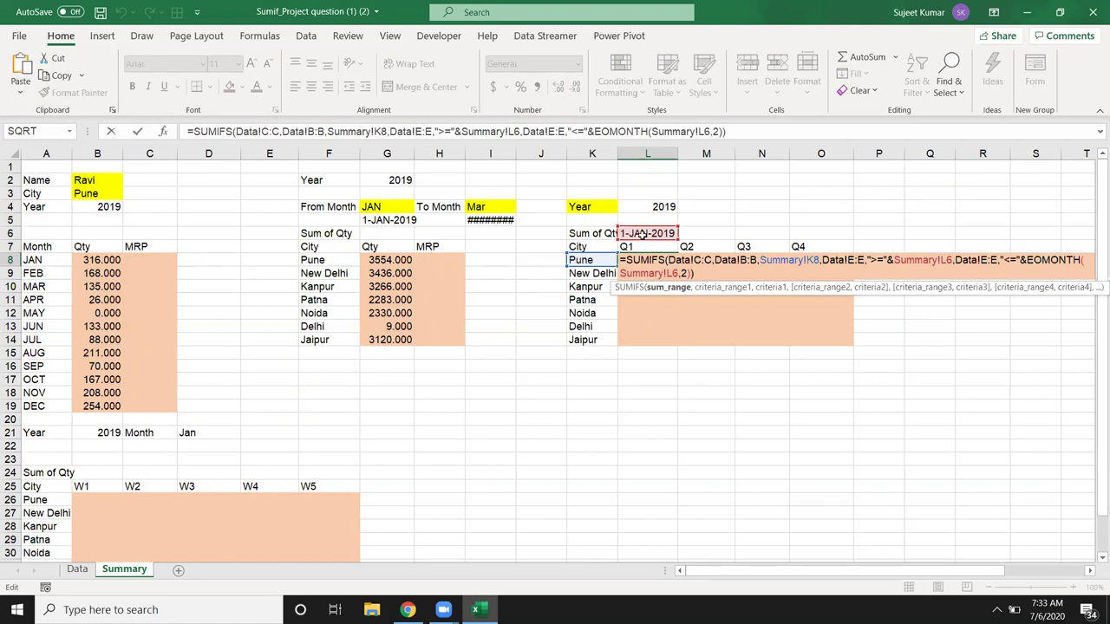
# Step: In L8, drop K8's sheet prefix and make Data!C:C, Data!B:B, K8 and the first Data!E:E absolute
pyautogui.click(800, 259)
pyautogui.press('BackSpace')
pyautogui.press('BackSpace')
pyautogui.press('BackSpace')
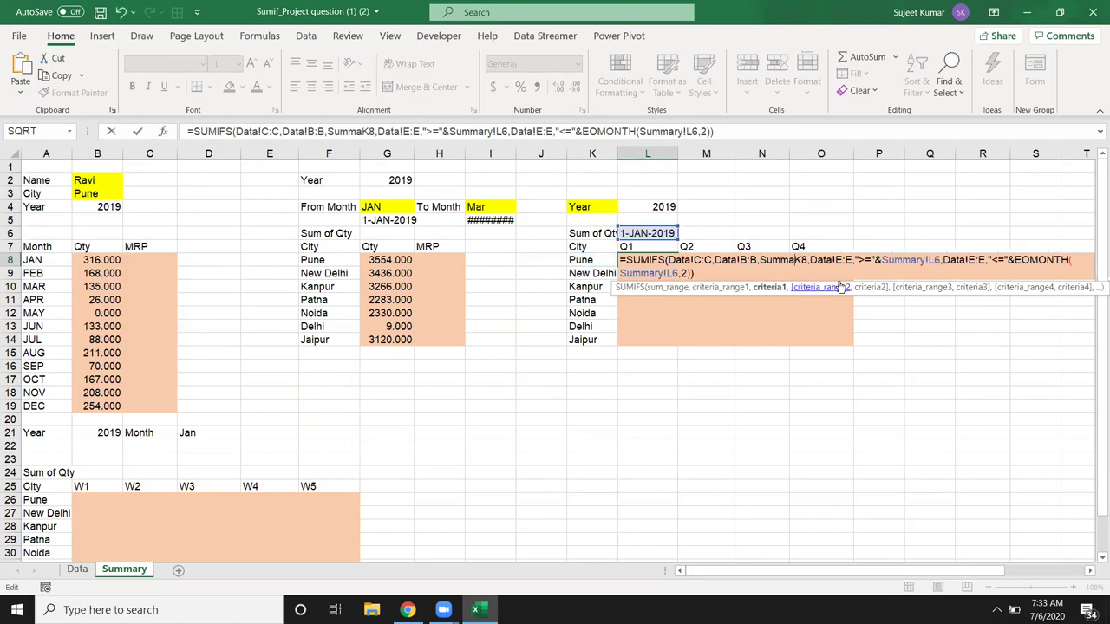
pyautogui.press('BackSpace')
pyautogui.press('BackSpace')
pyautogui.press('BackSpace')
pyautogui.press('BackSpace')
pyautogui.press('BackSpace')
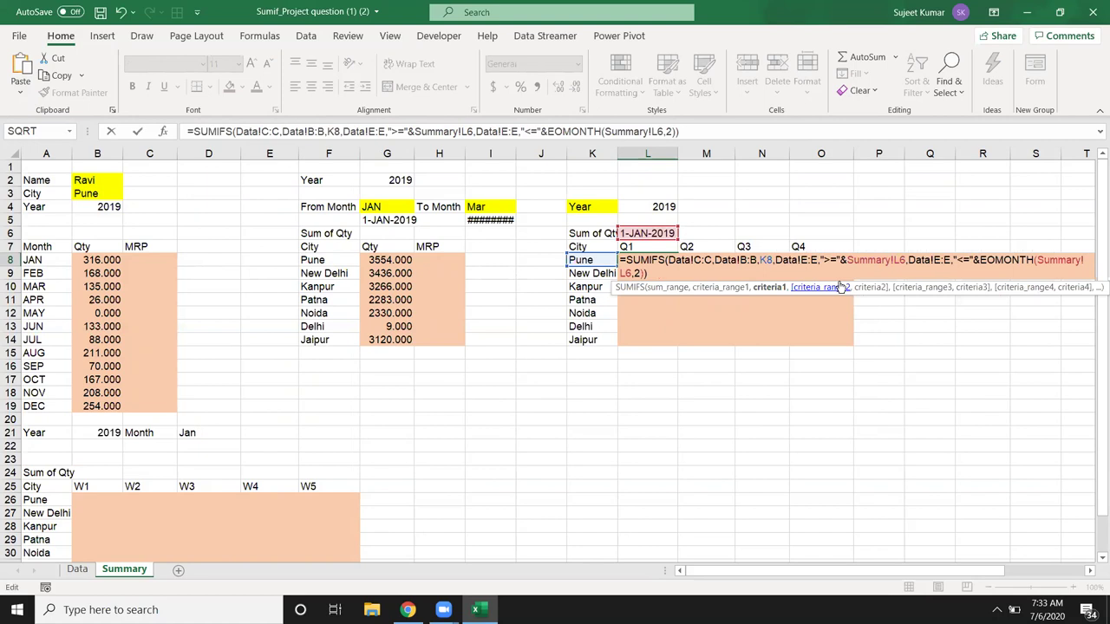
pyautogui.click(708, 260)
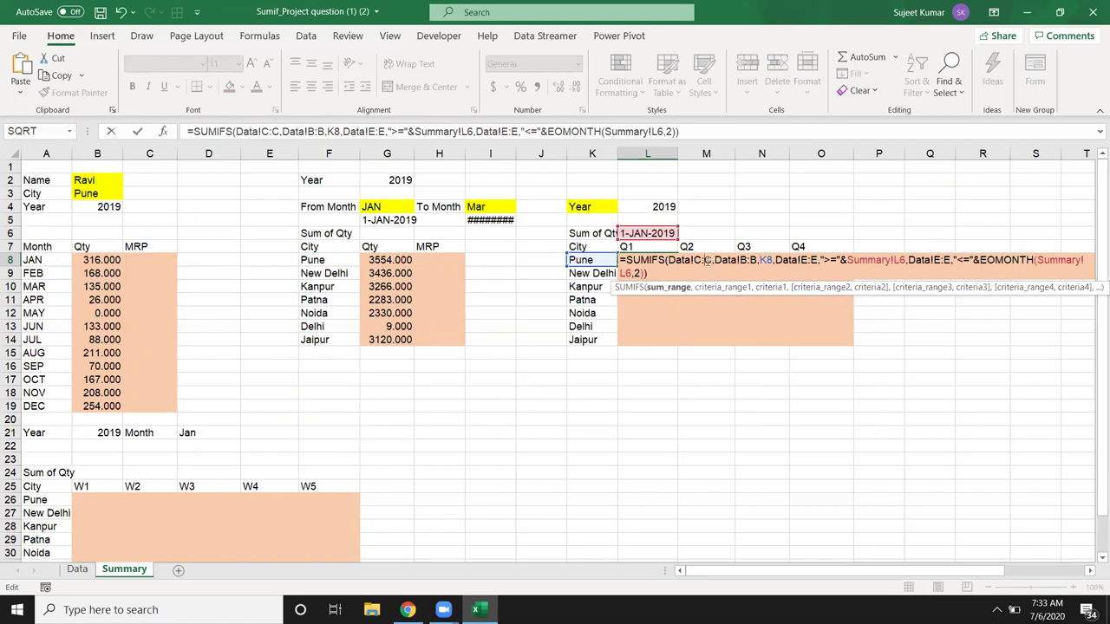
pyautogui.press('F4')
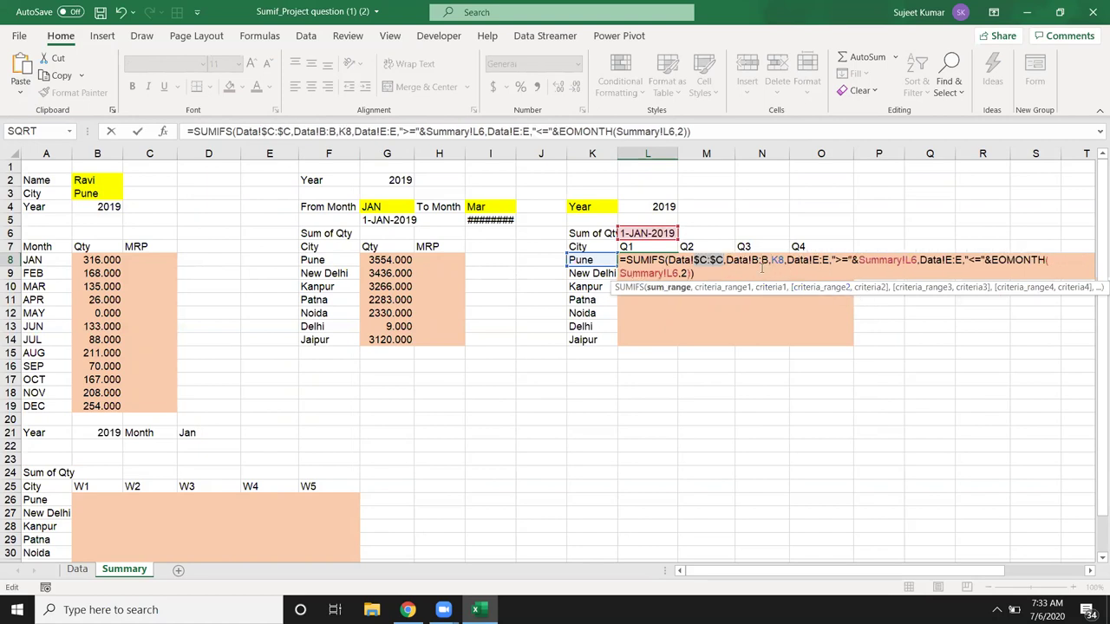
pyautogui.moveTo(739, 260); pyautogui.dragTo(758, 260)
pyautogui.press('F4')
pyautogui.click(786, 260)
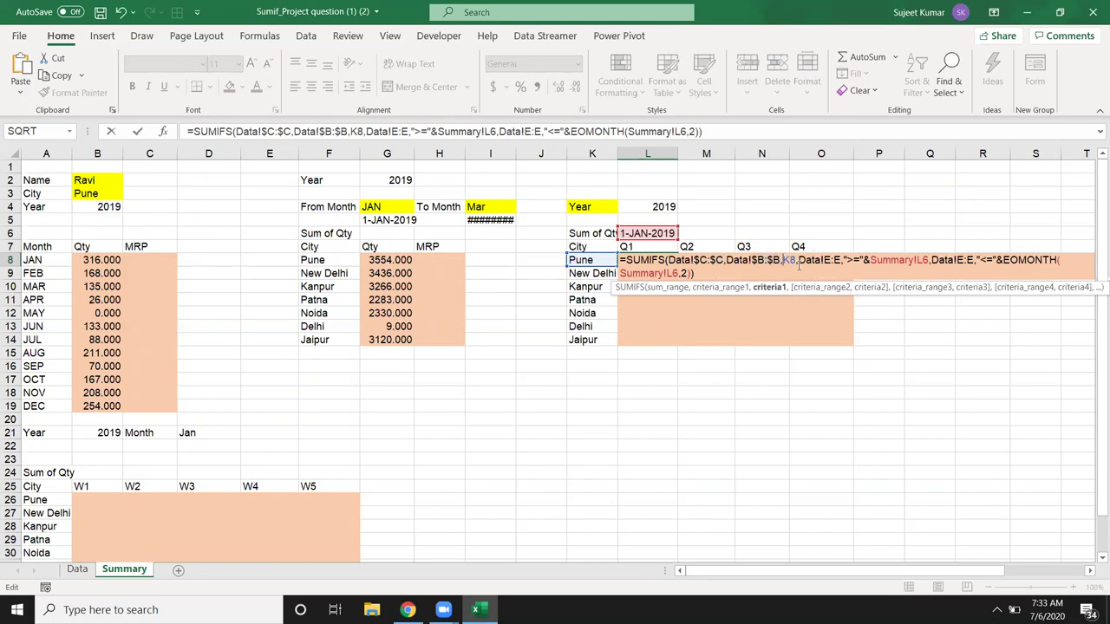
pyautogui.write('$')
pyautogui.click(836, 260)
pyautogui.press('F4')
# Step: Replace the start-date criterion's Summary!L6 with the pasted quarter-start expression
pyautogui.click(934, 263)
pyautogui.press('BackSpace')
pyautogui.press('BackSpace')
pyautogui.press('BackSpace')
pyautogui.press('BackSpace')
pyautogui.press('BackSpace')
pyautogui.press('BackSpace')
pyautogui.press('BackSpace')
pyautogui.press('BackSpace')
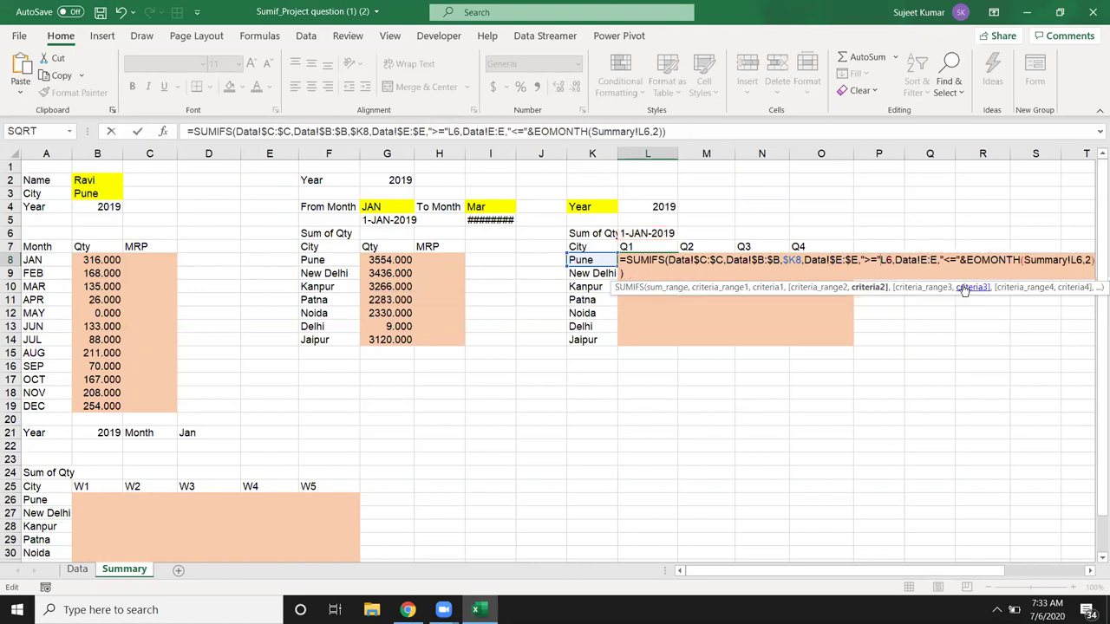
pyautogui.write('&')
pyautogui.press('BackSpace')
pyautogui.press('BackSpace')
pyautogui.write('(')
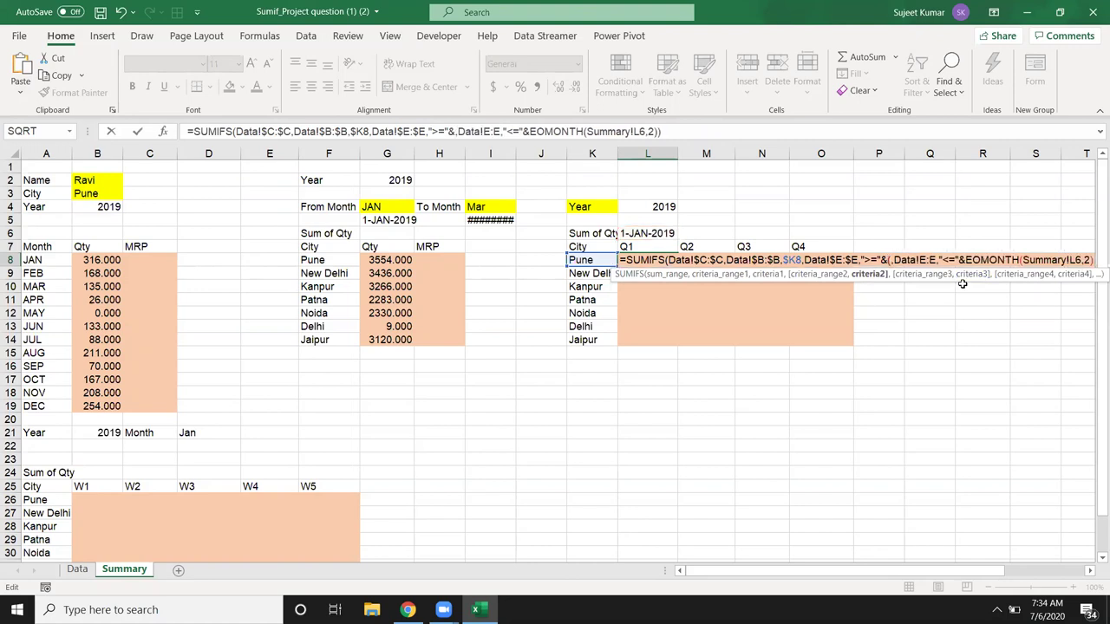
pyautogui.write(')')
pyautogui.press('Left')
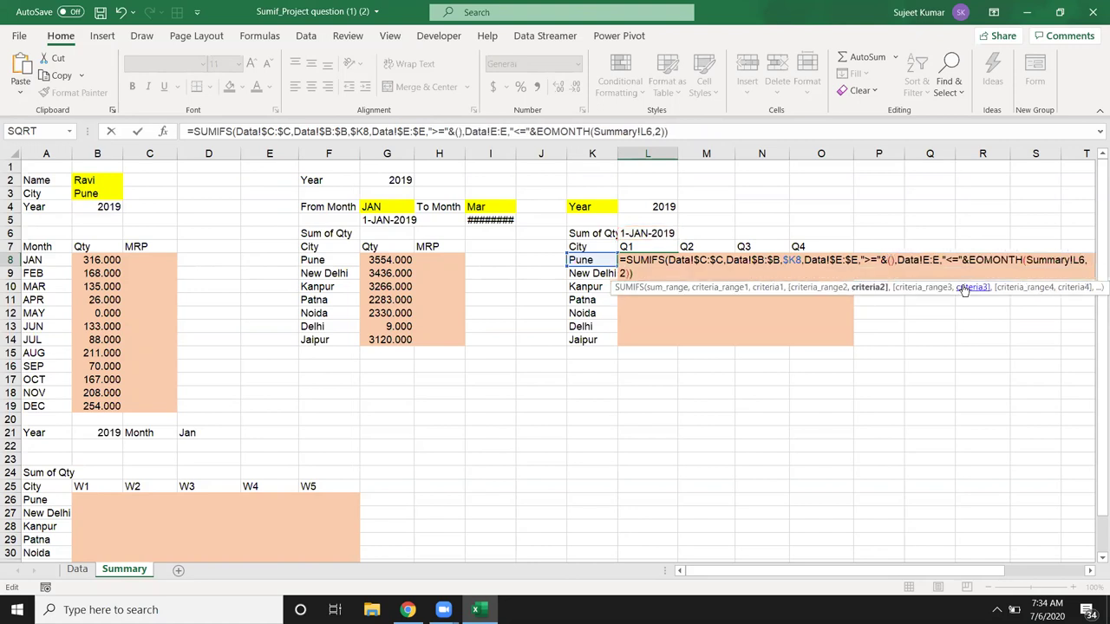
pyautogui.hotkey('ctrl', 'v')
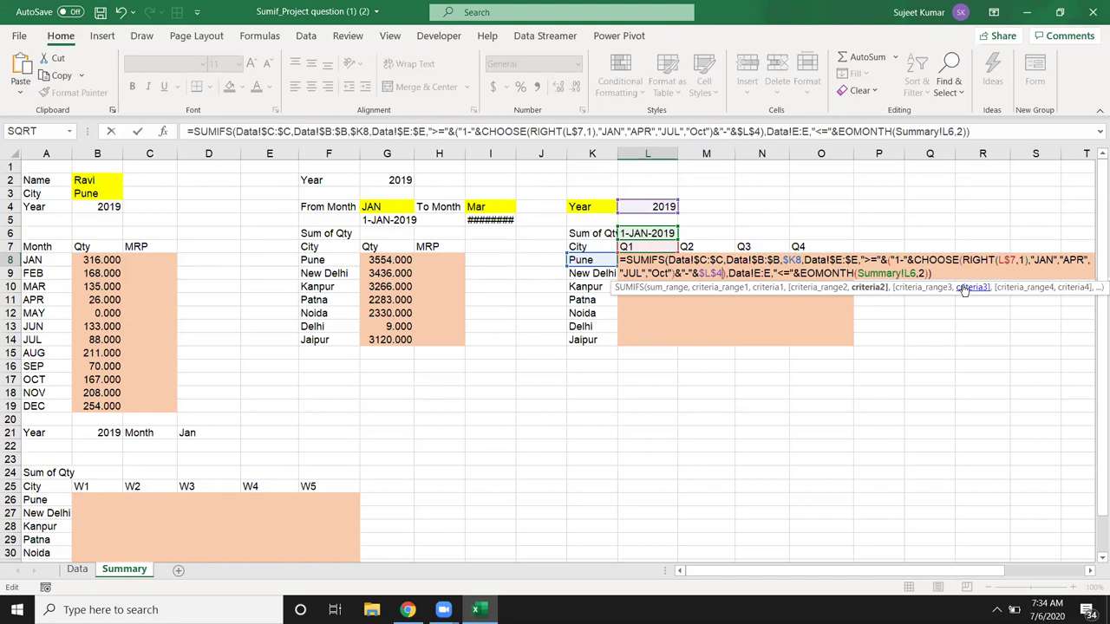
# Step: Make the second date range absolute and use the quarter-start expression inside EOMONTH, keeping 3554
pyautogui.press('Right')
pyautogui.press('Right')
pyautogui.press('Right')
pyautogui.press('F4')
pyautogui.press('Right')
pyautogui.press('Right')
pyautogui.press('Right')
pyautogui.press('Right')
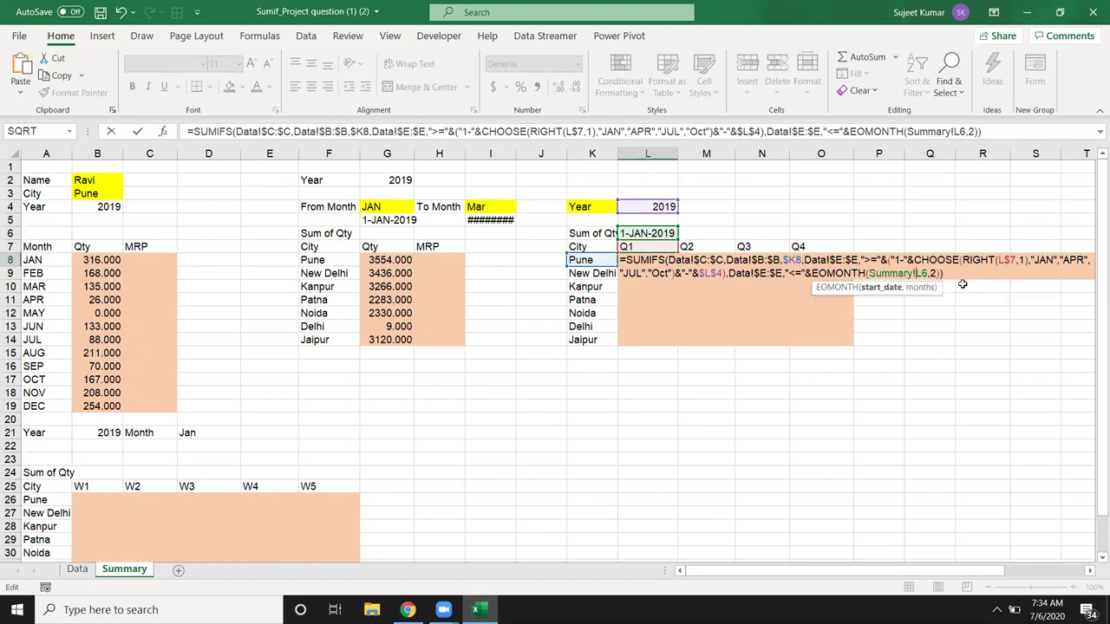
pyautogui.press('BackSpace')
pyautogui.press('BackSpace')
pyautogui.press('BackSpace')
pyautogui.press('BackSpace')
pyautogui.press('BackSpace')
pyautogui.press('BackSpace')
pyautogui.press('BackSpace')
pyautogui.press('BackSpace')
pyautogui.press('BackSpace')
pyautogui.press('BackSpace')
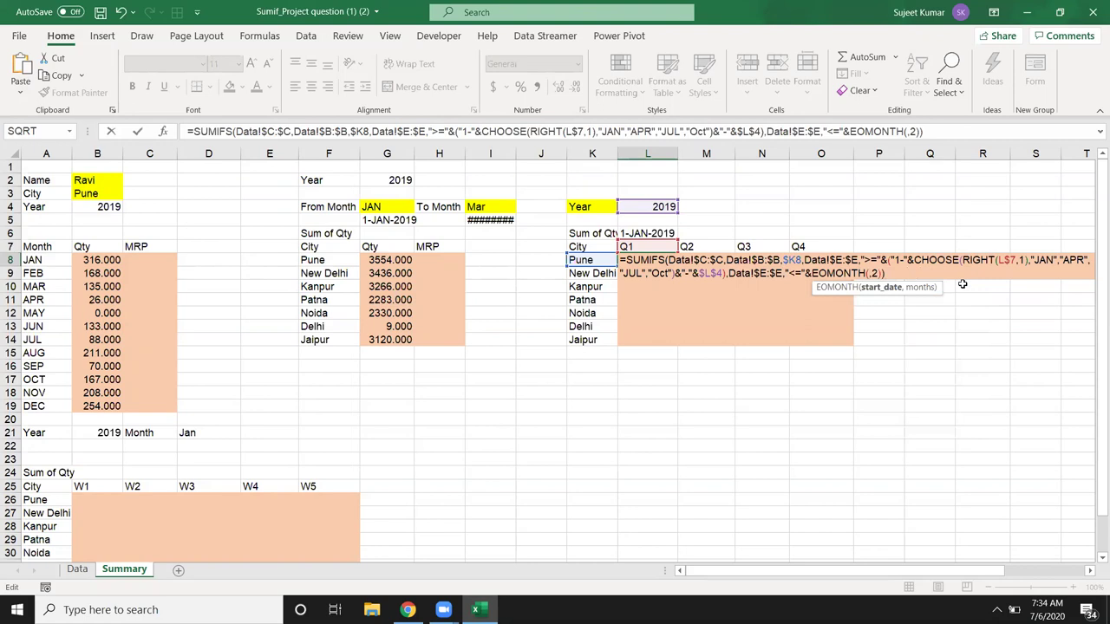
pyautogui.write('()')
pyautogui.press('Left')
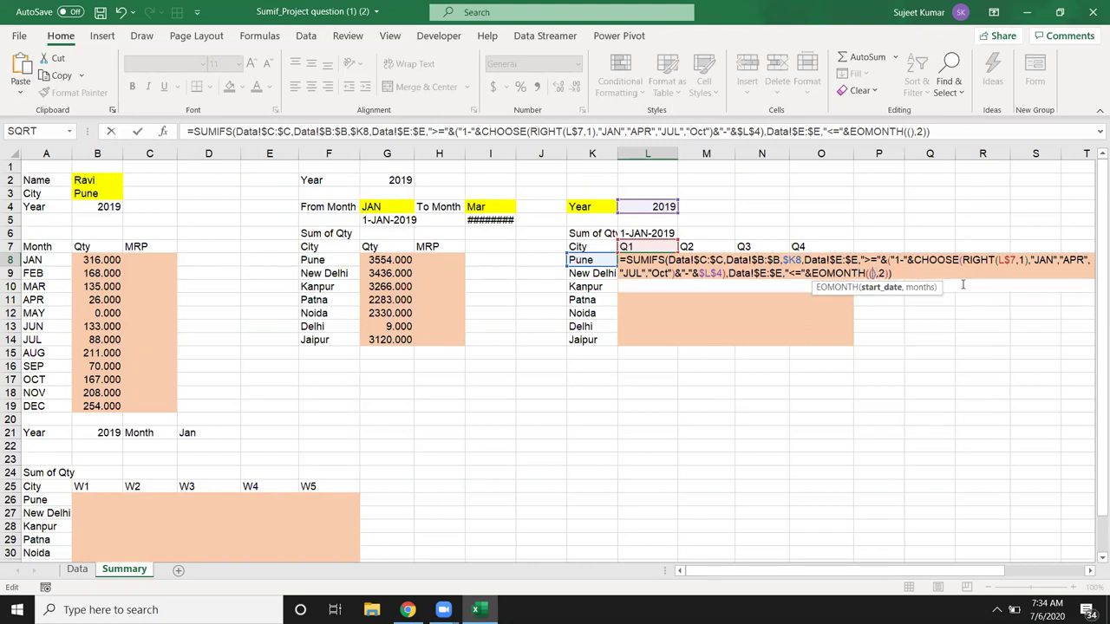
pyautogui.hotkey('ctrl', 'v')
pyautogui.press('Return')
pyautogui.press('Up')
pyautogui.hotkey('shift', 'Right')
pyautogui.hotkey('shift', 'Right')
pyautogui.hotkey('shift', 'Right')
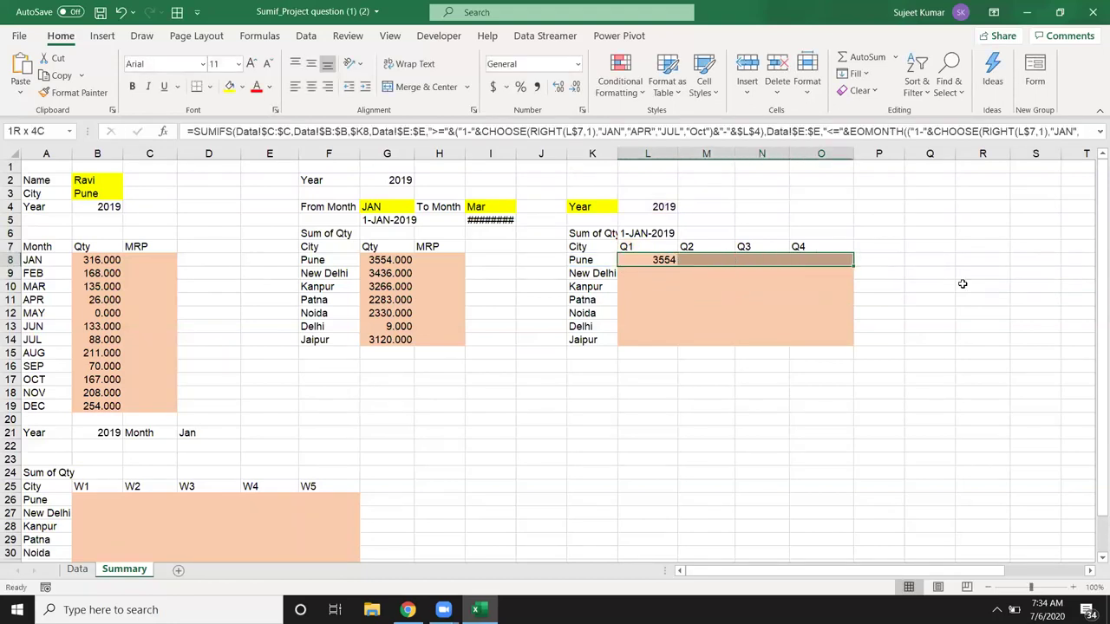
# Step: Fill the Pune formula across to Q4 and down through the Jaipur row
pyautogui.hotkey('ctrl', 'r')
pyautogui.hotkey('shift', 'Down')
pyautogui.hotkey('shift', 'Down')
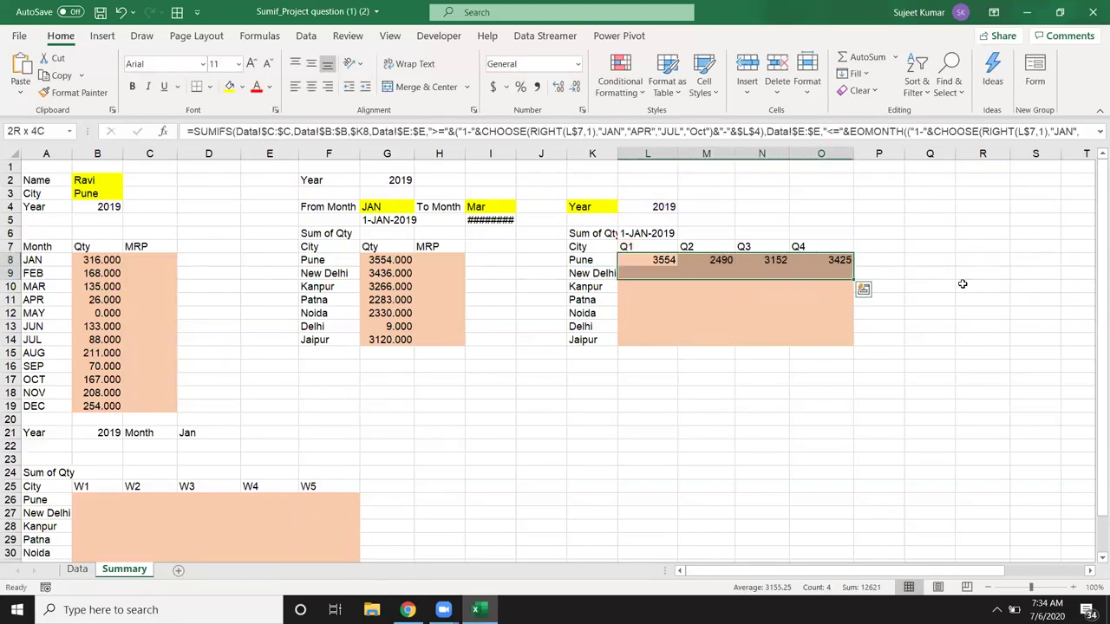
pyautogui.hotkey('shift', 'Down')
pyautogui.hotkey('shift', 'Down')
pyautogui.hotkey('shift', 'Down')
pyautogui.hotkey('ctrl', 'd')
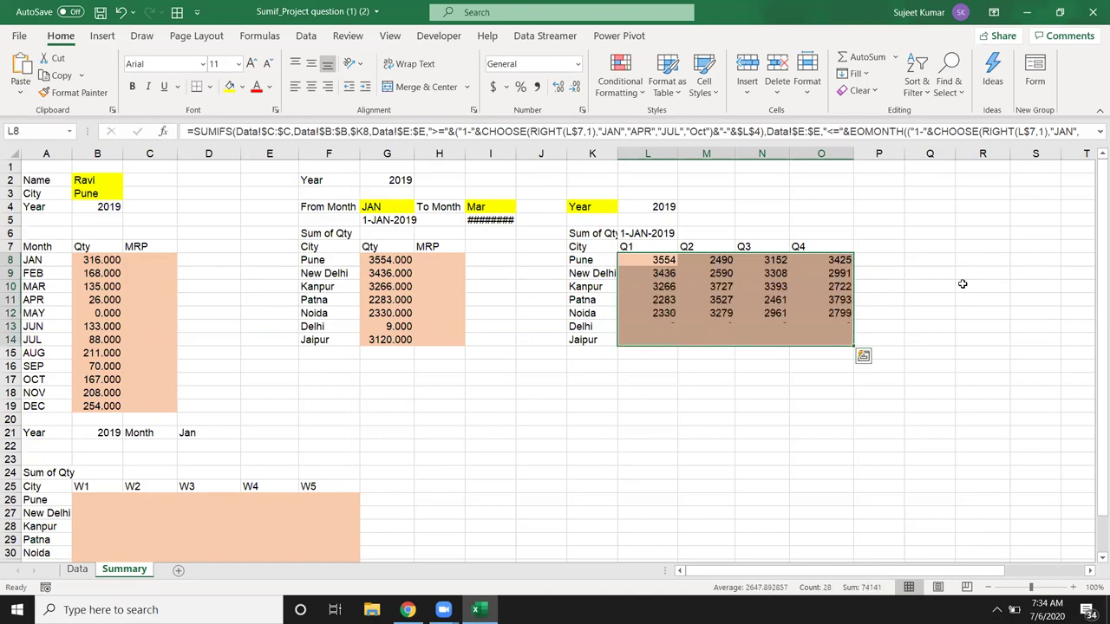
# Step: Set the Year cell L4 to 2020, after briefly trying 2018
pyautogui.press('Up')
pyautogui.press('Up')
pyautogui.press('Up')
pyautogui.press('Up')
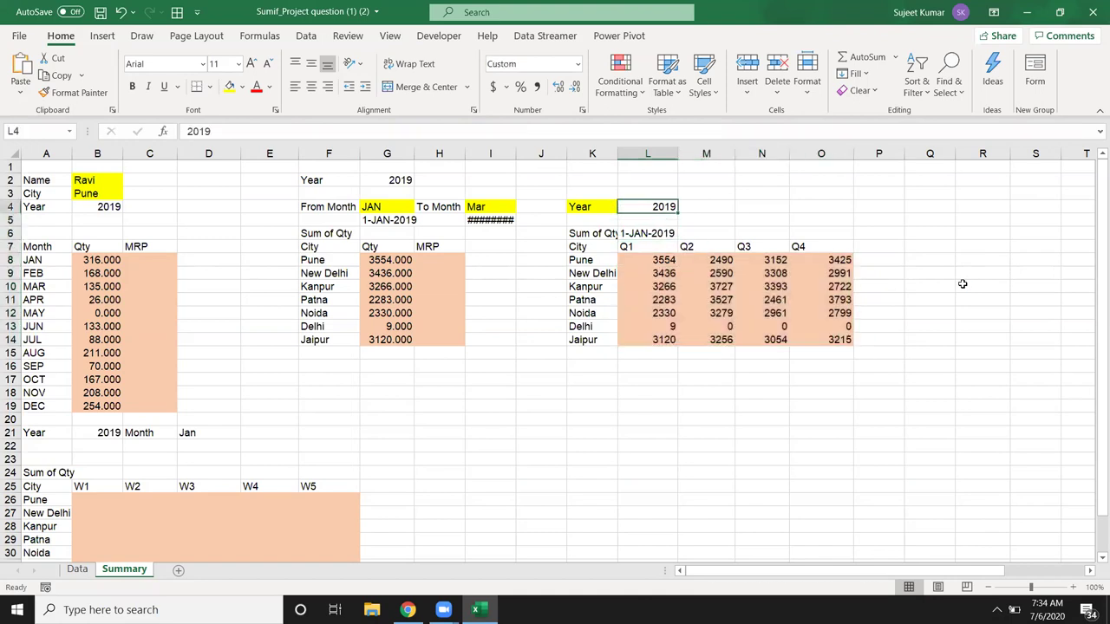
pyautogui.write('2018')
pyautogui.hotkey('ctrl', 'Return')
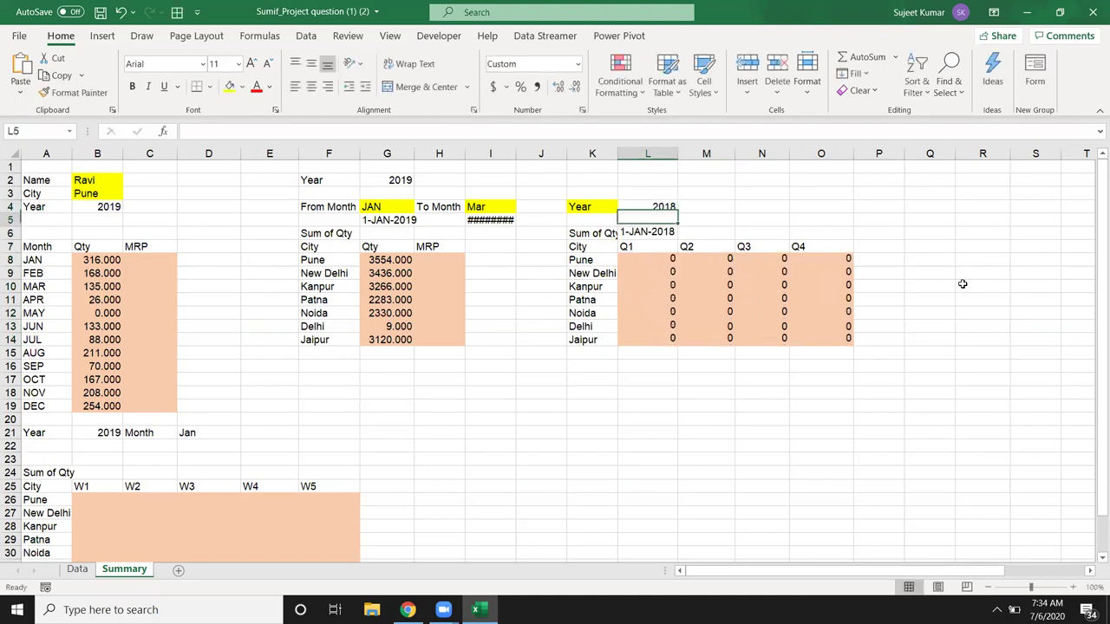
pyautogui.write('2020')
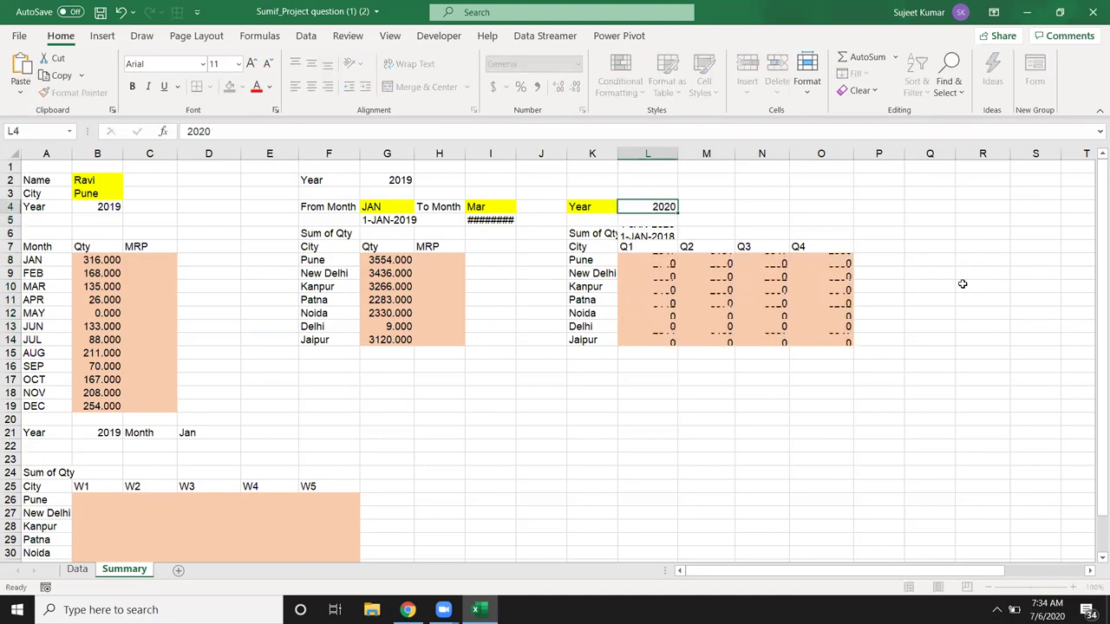
pyautogui.press('Return')
pyautogui.press('Up')
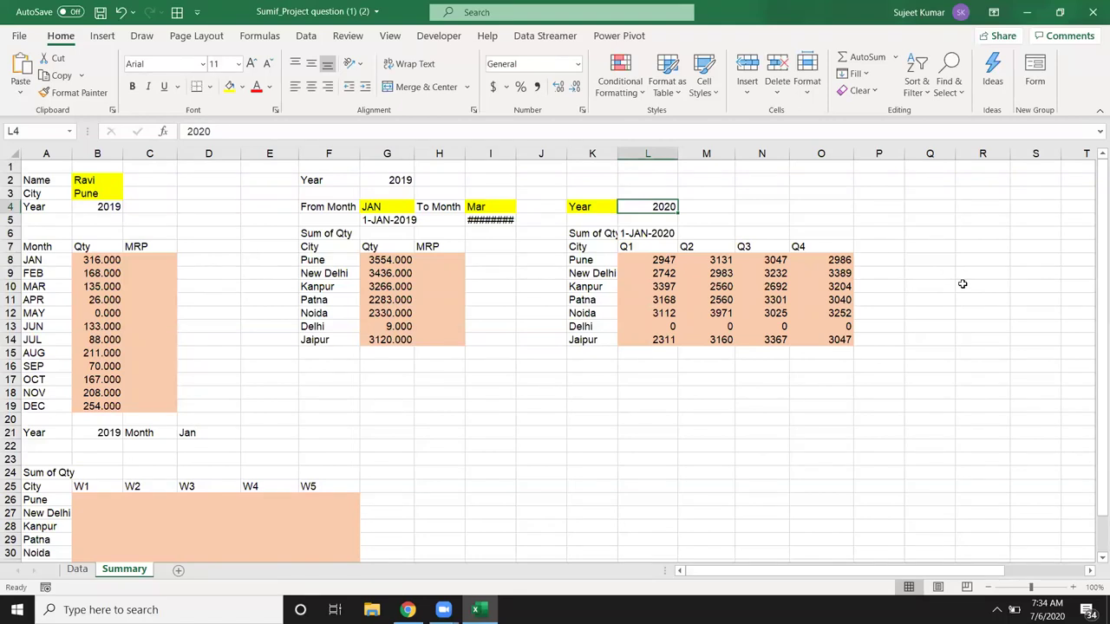
# Step: Save the workbook, review the other SUMIFS tables, and switch to Chrome
pyautogui.hotkey('ctrl', 's')
pyautogui.click(387, 260)
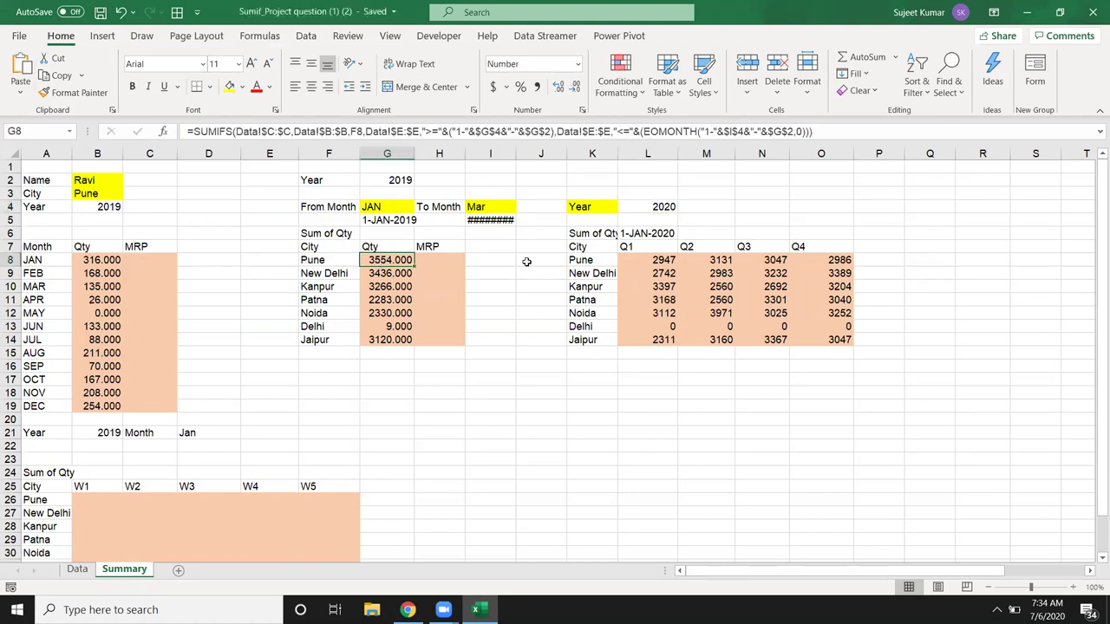
pyautogui.click(88, 286)
pyautogui.click(390, 303)
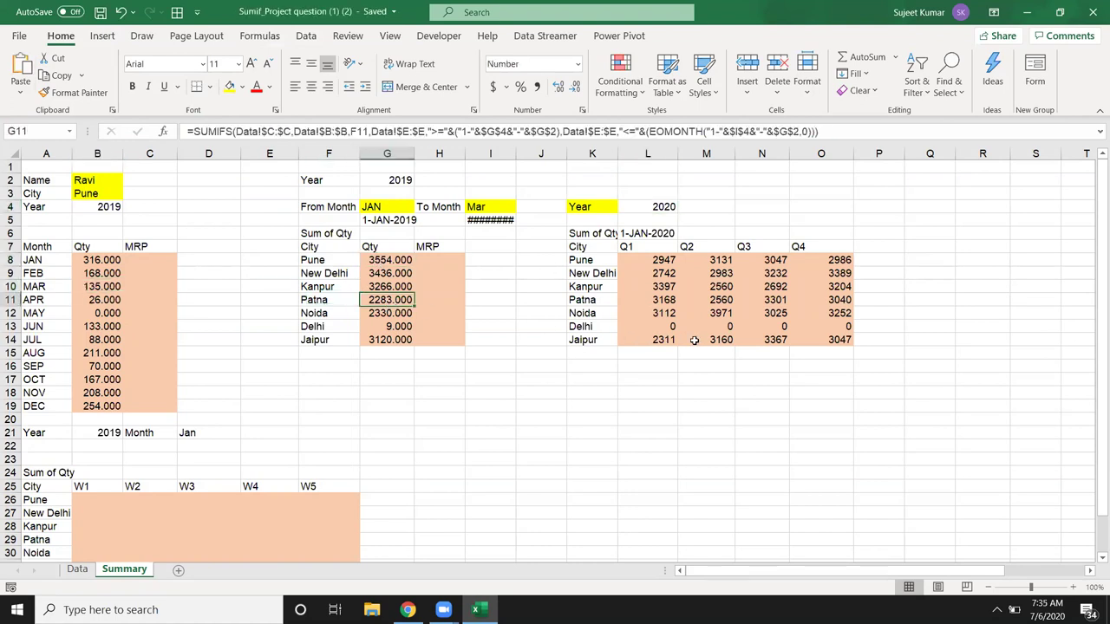
pyautogui.moveTo(694, 326); pyautogui.dragTo(78, 341)
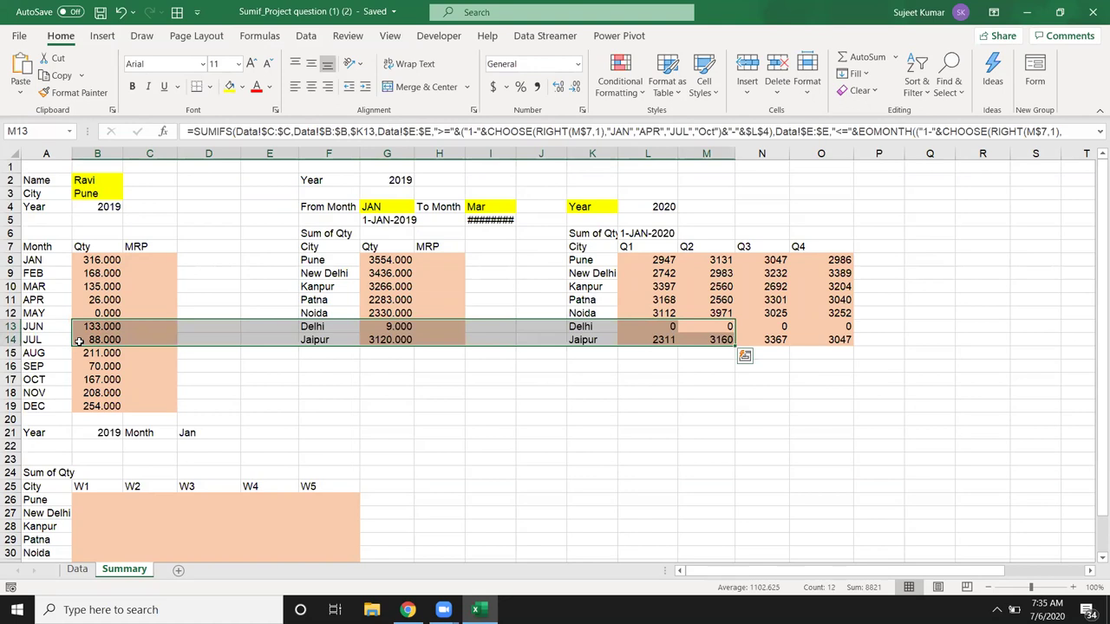
pyautogui.scroll(-3, 78, 340)
pyautogui.scroll(-1, 80, 356)
pyautogui.click(82, 371)
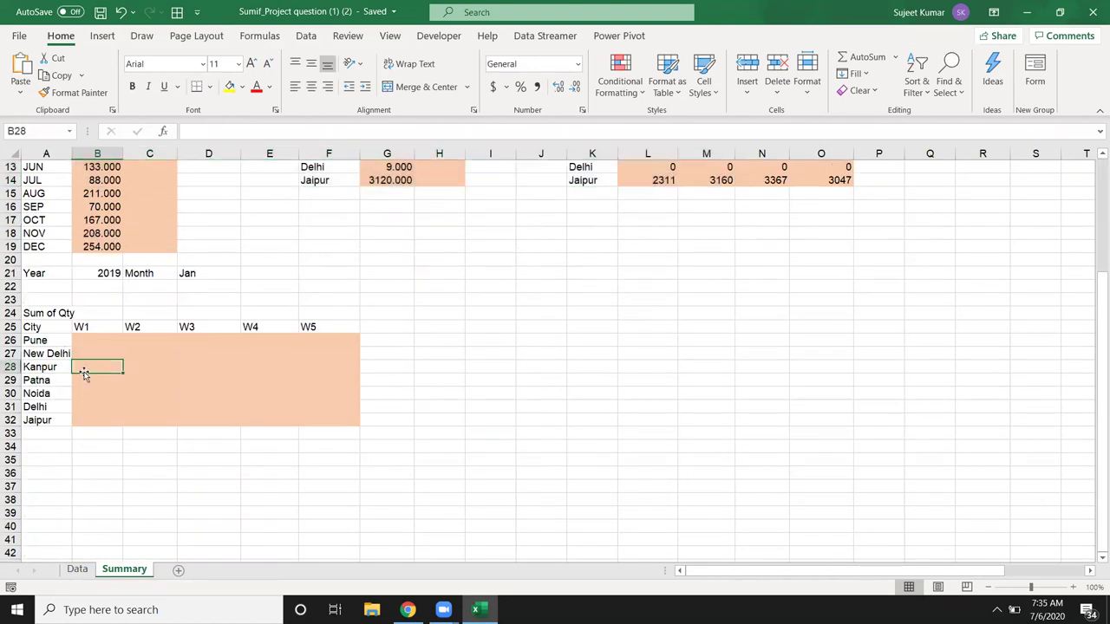
pyautogui.moveTo(408, 609)
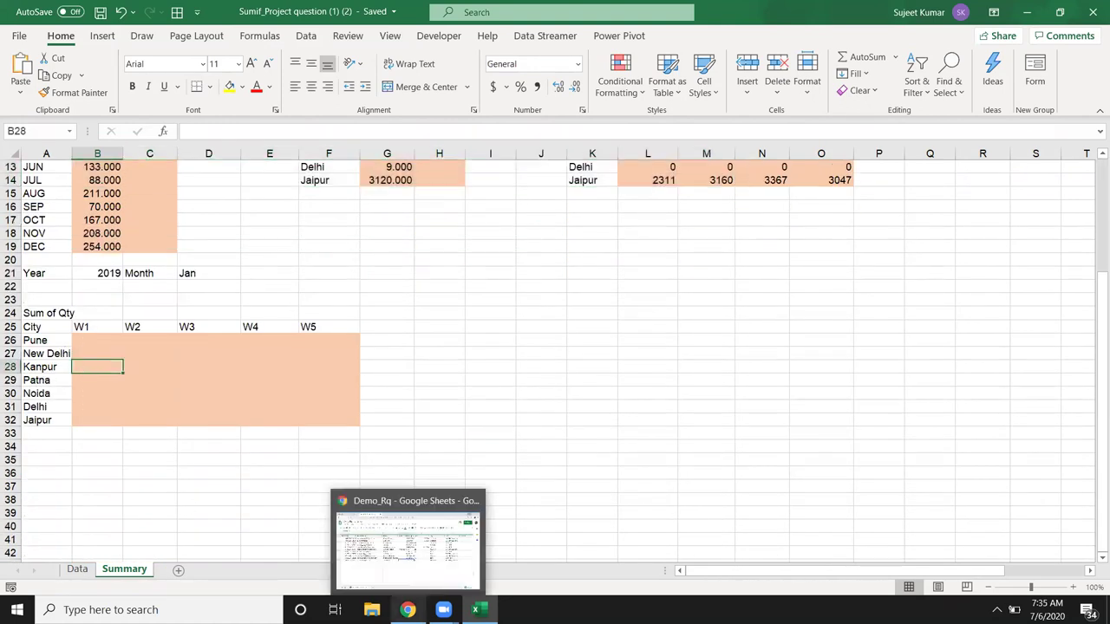
pyautogui.click(407, 542)
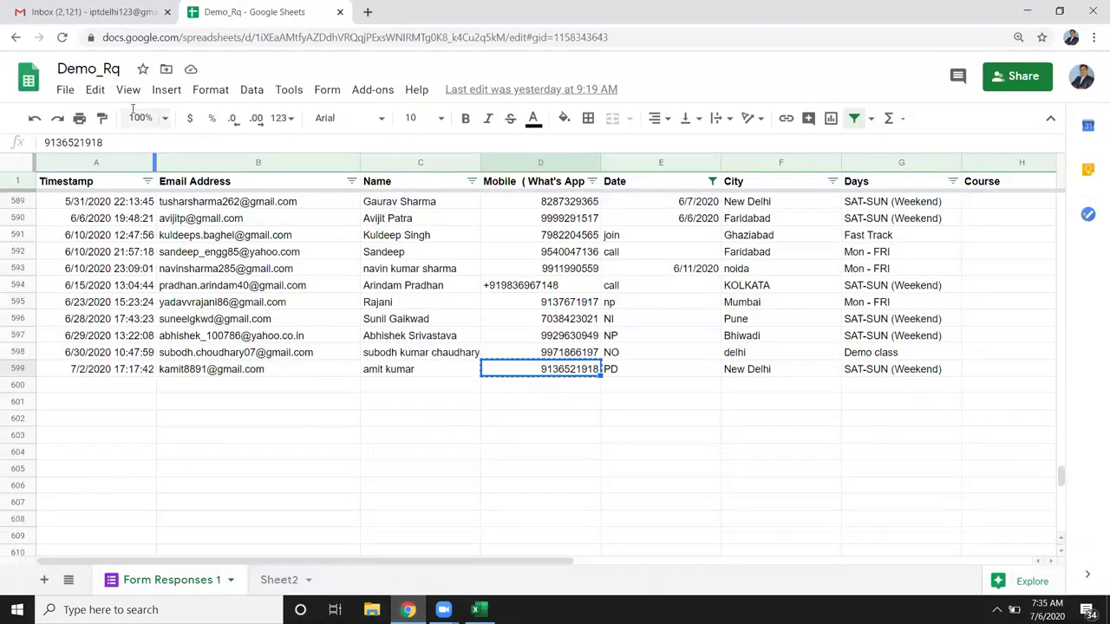
# Step: Compose a Gmail message to two suggested contacts with the subject 'File'
pyautogui.click(91, 12)
pyautogui.click(72, 129)
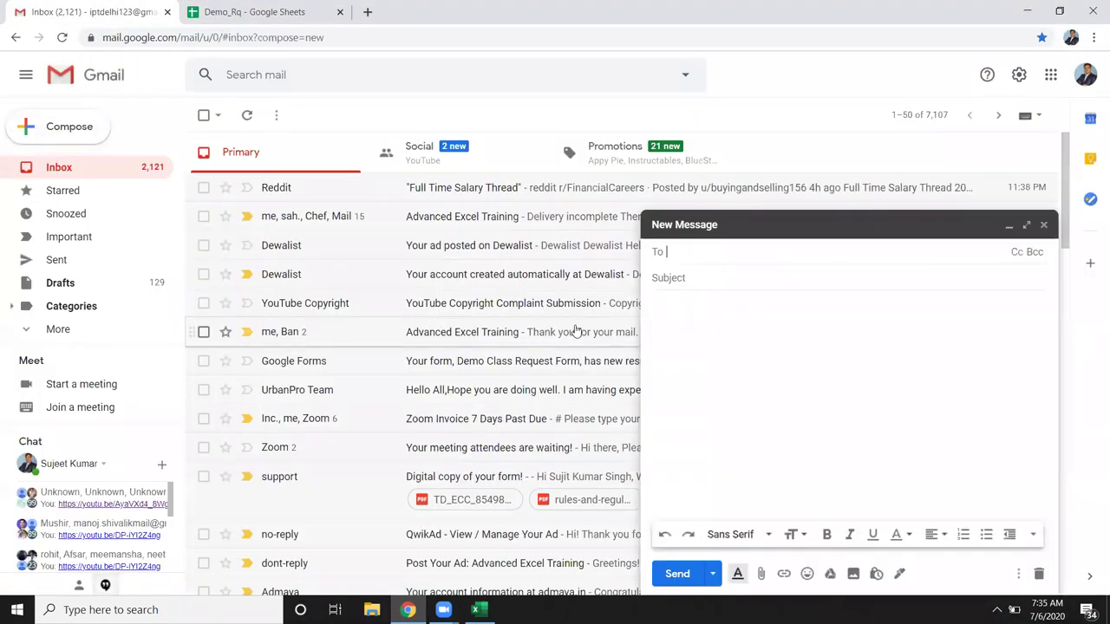
pyautogui.write('d')
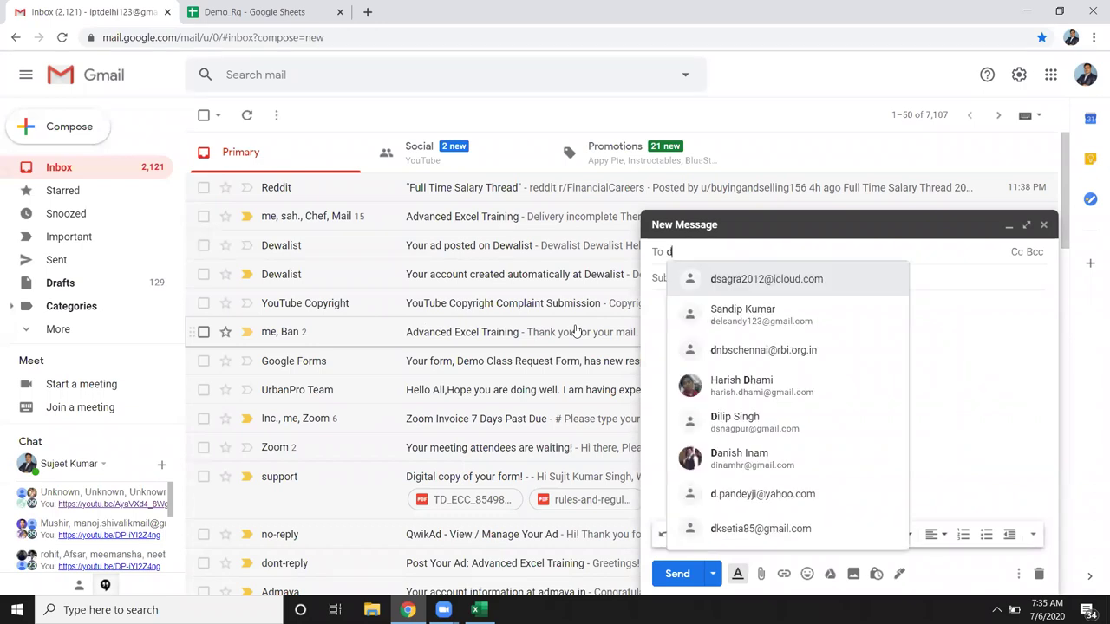
pyautogui.press('Return')
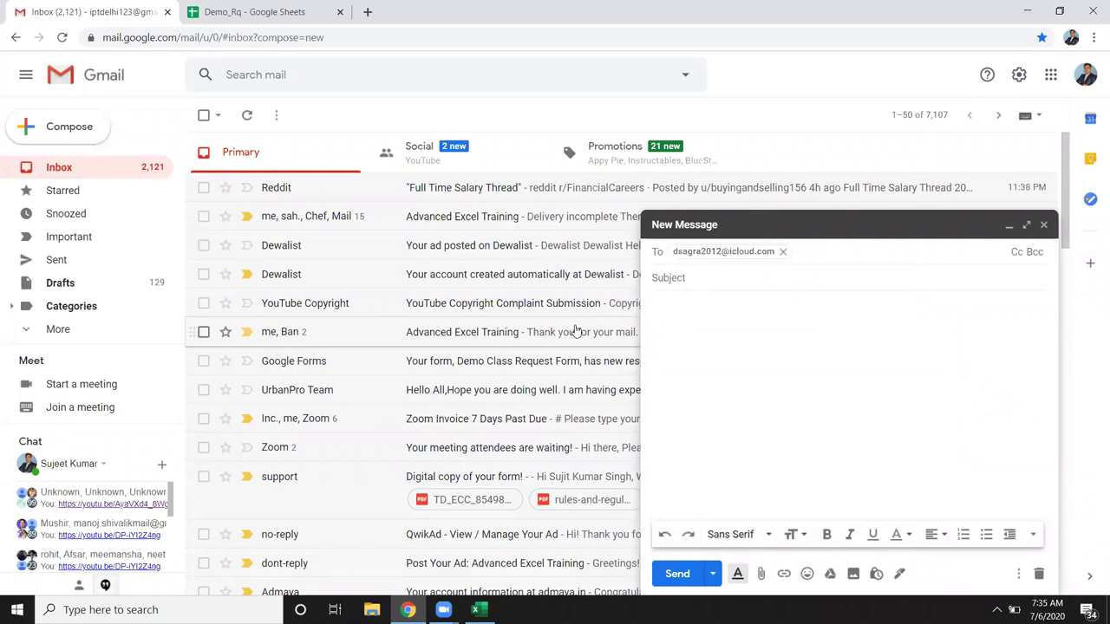
pyautogui.write('vi')
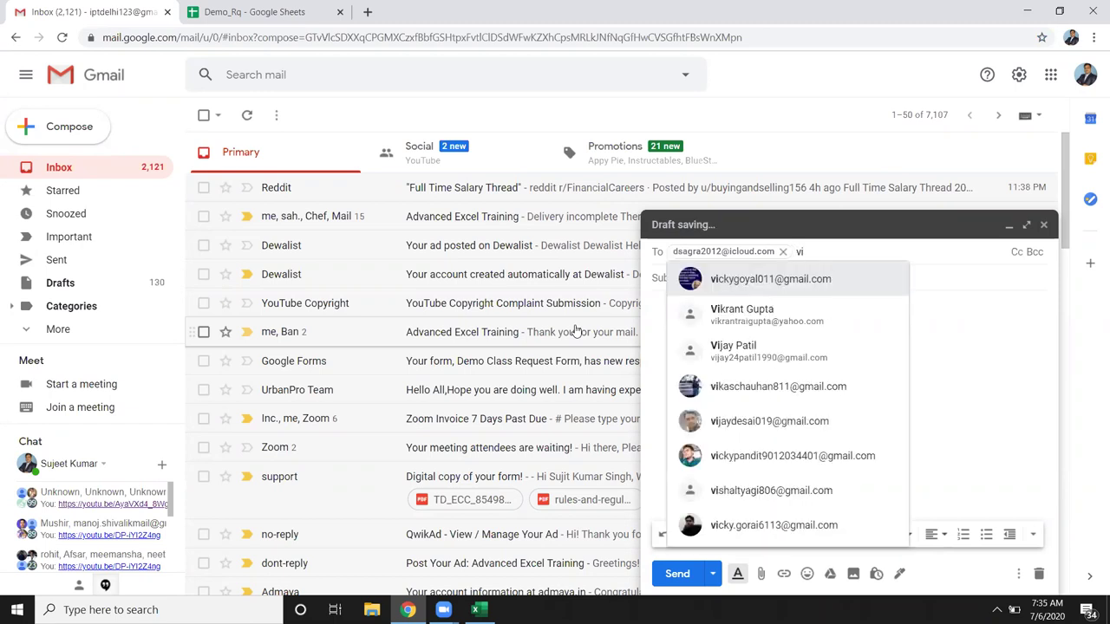
pyautogui.press('Return')
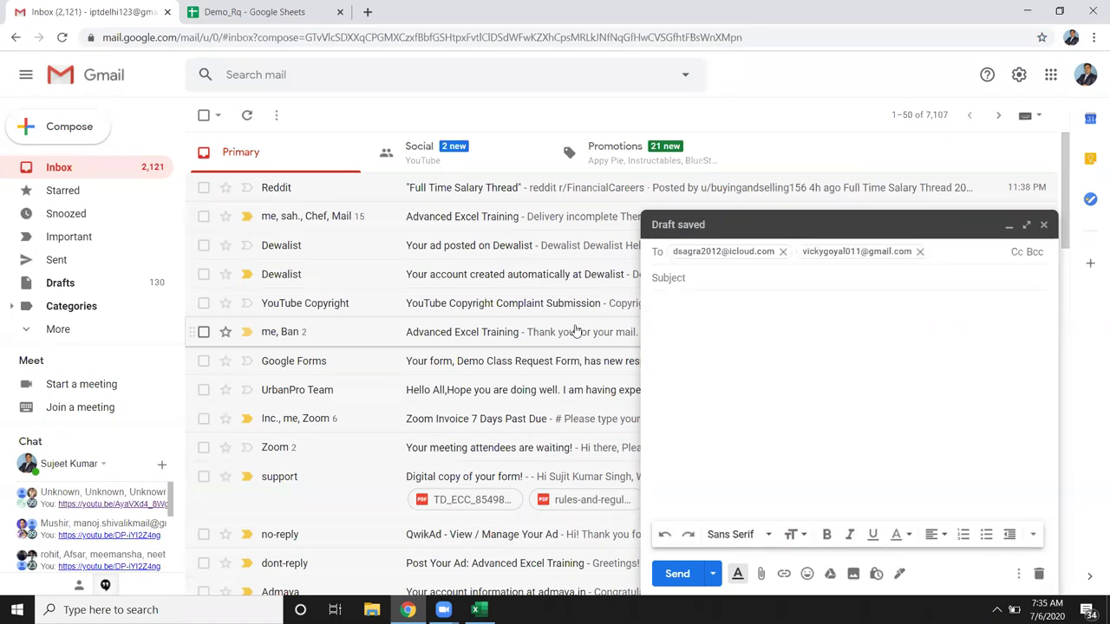
pyautogui.click(682, 277)
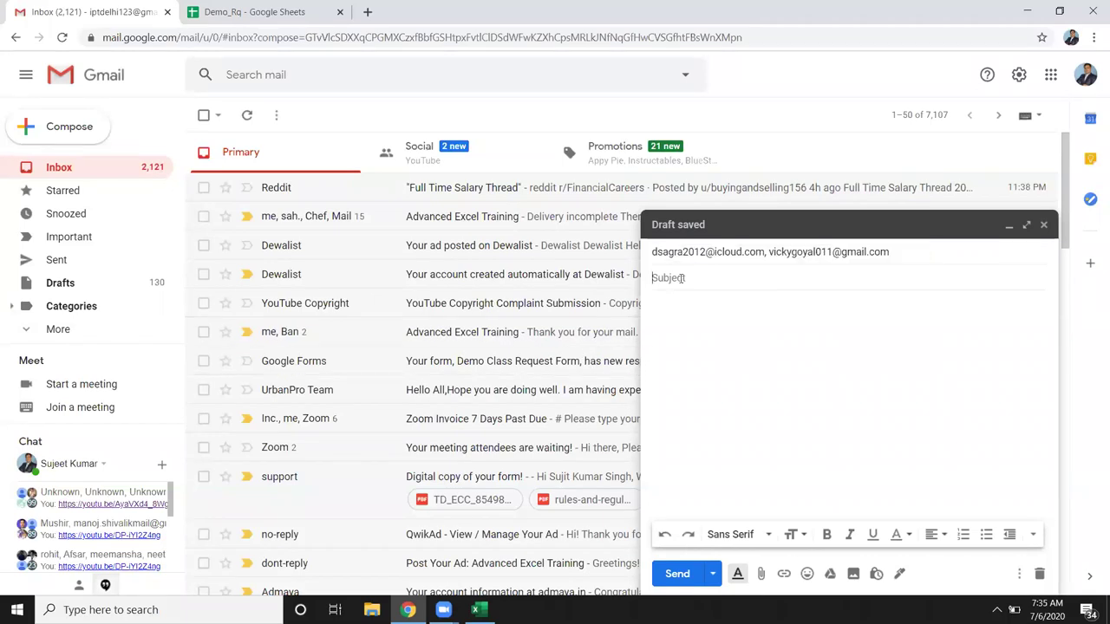
pyautogui.write('File')
pyautogui.press('Tab')
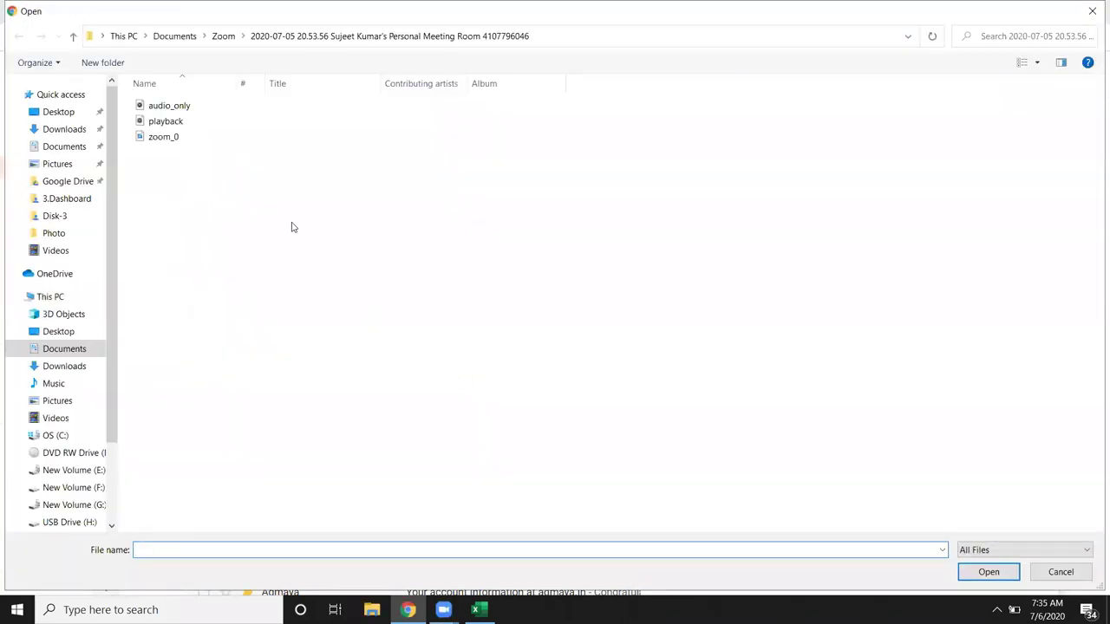
# Step: Attach Sumif_Project question (1) (2) from Downloads, send the email, then show the desktop
pyautogui.click(70, 366)
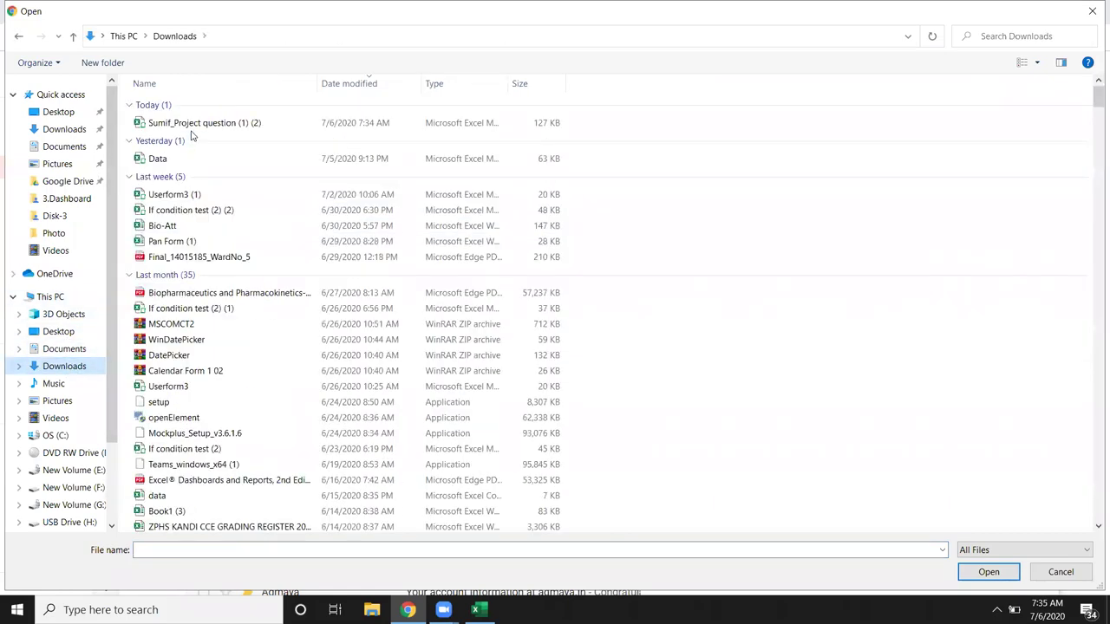
pyautogui.doubleClick(260, 117)
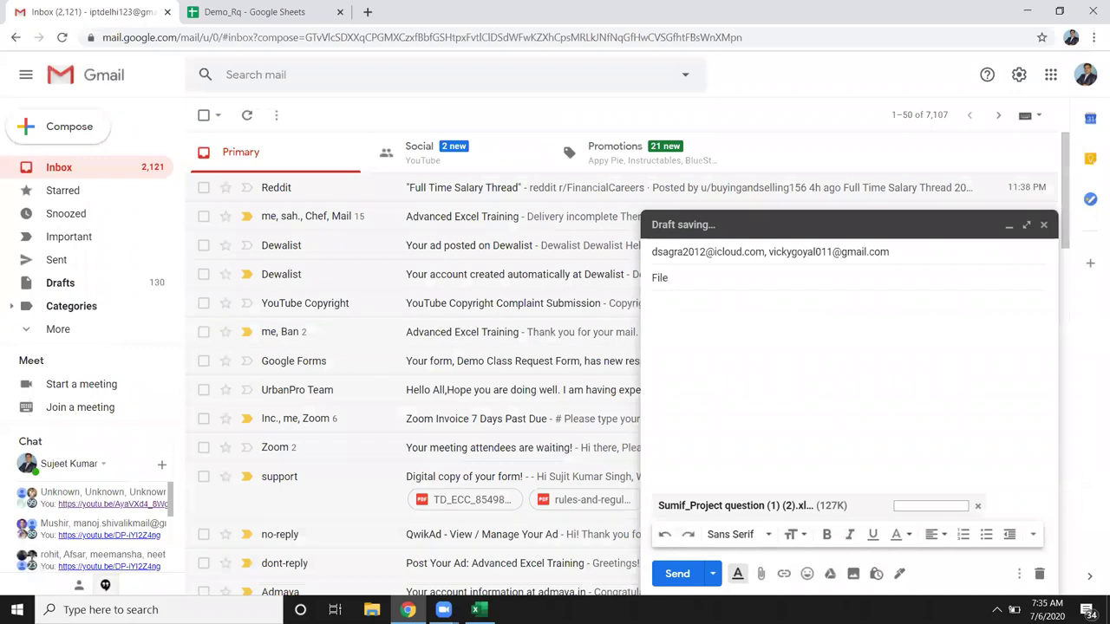
pyautogui.click(677, 574)
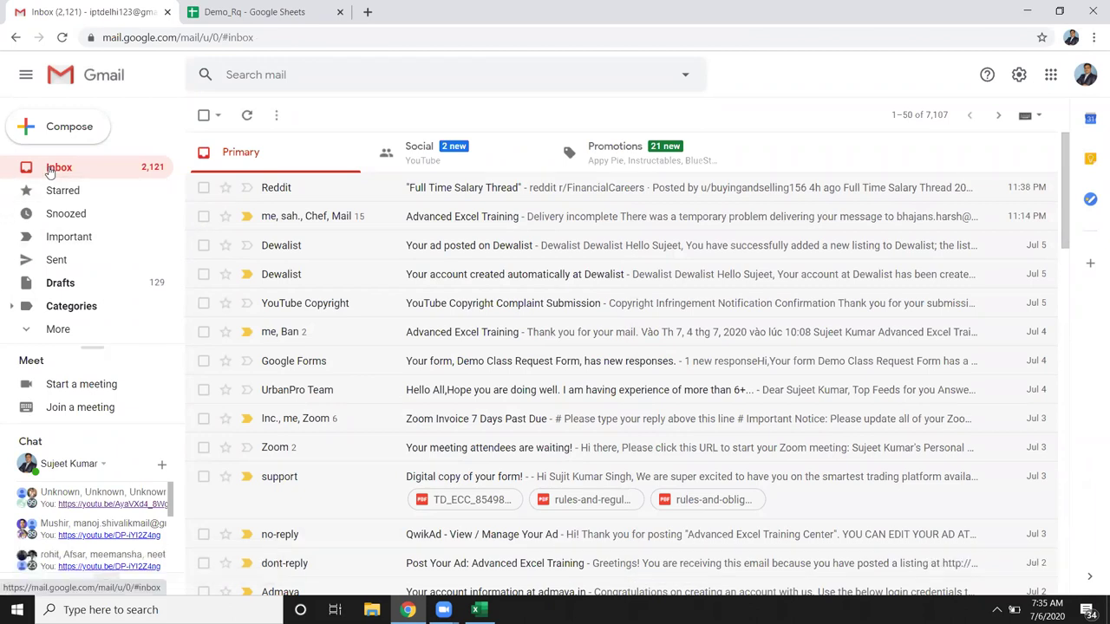
pyautogui.press('super+d')
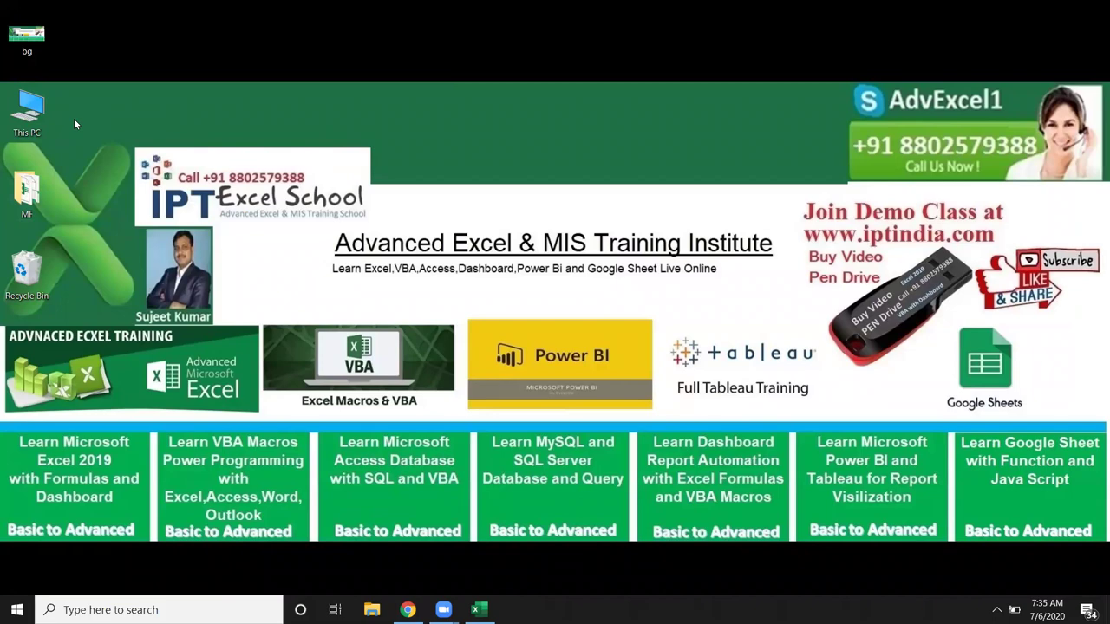